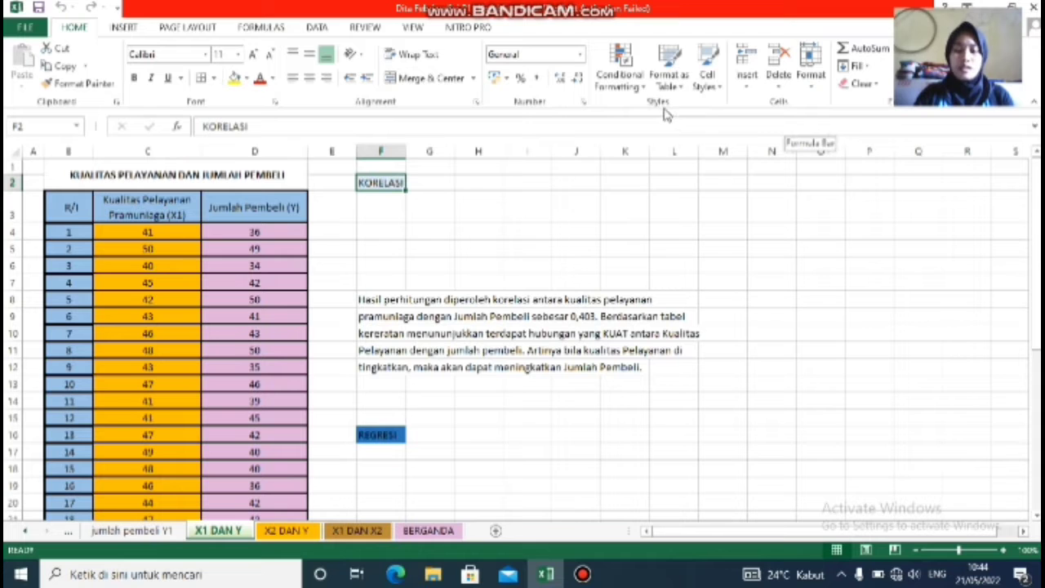
Enable the Analysis ToolPak and Analysis ToolPak - VBA add-ins.
click(117, 8)
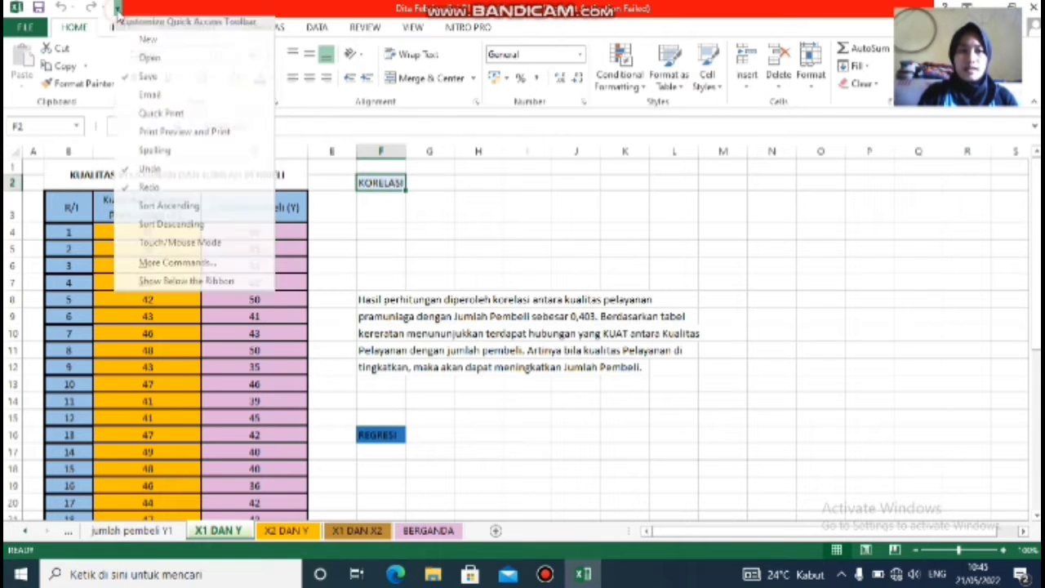
click(162, 268)
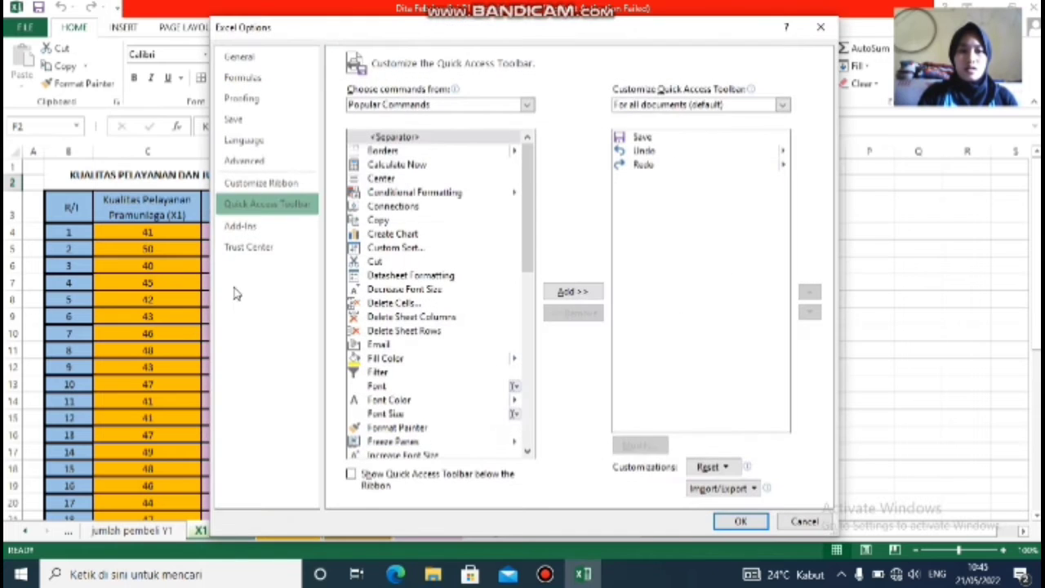
click(255, 233)
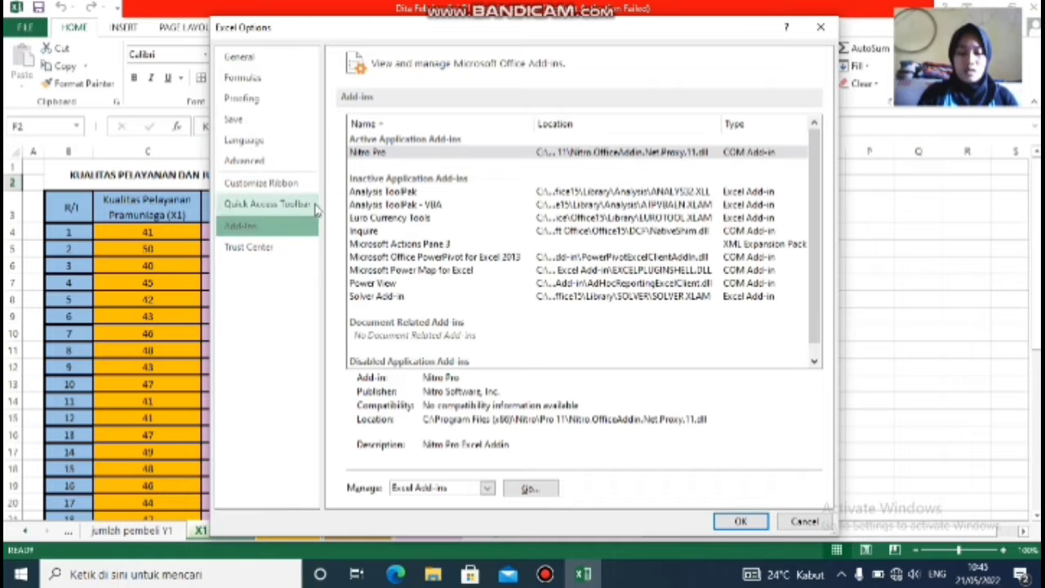
click(420, 192)
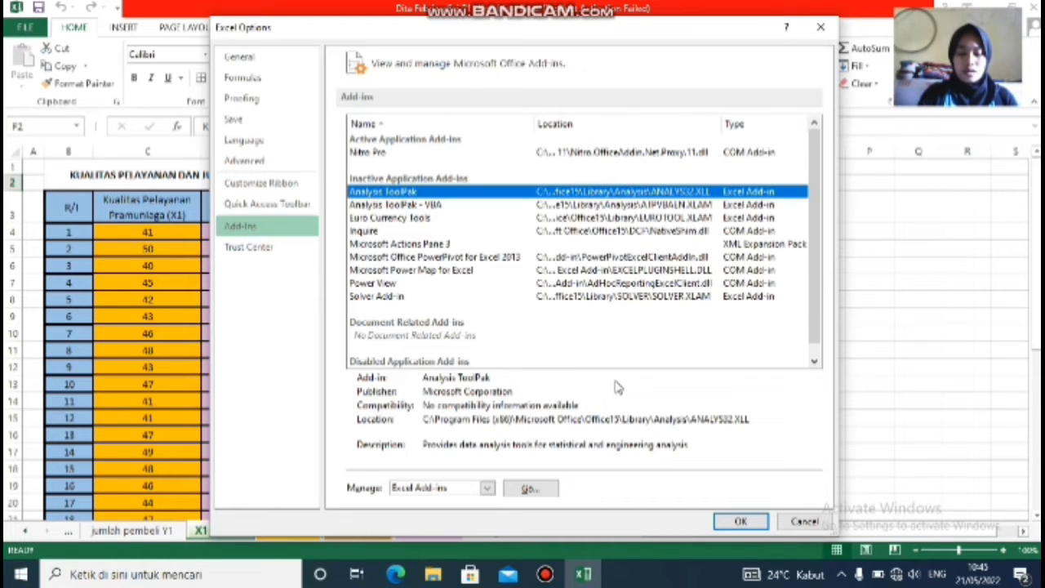
click(530, 488)
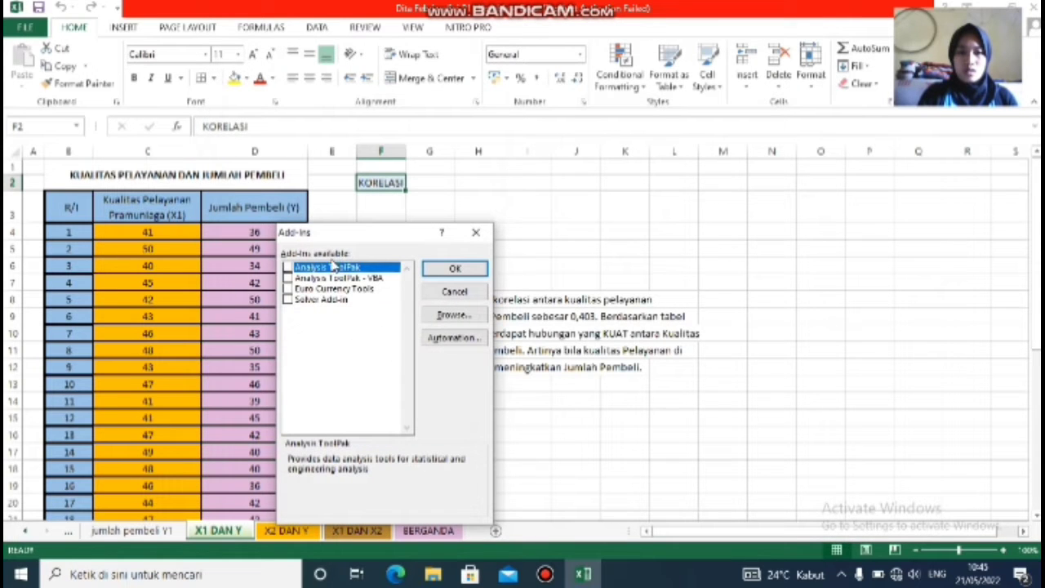
click(288, 268)
click(288, 279)
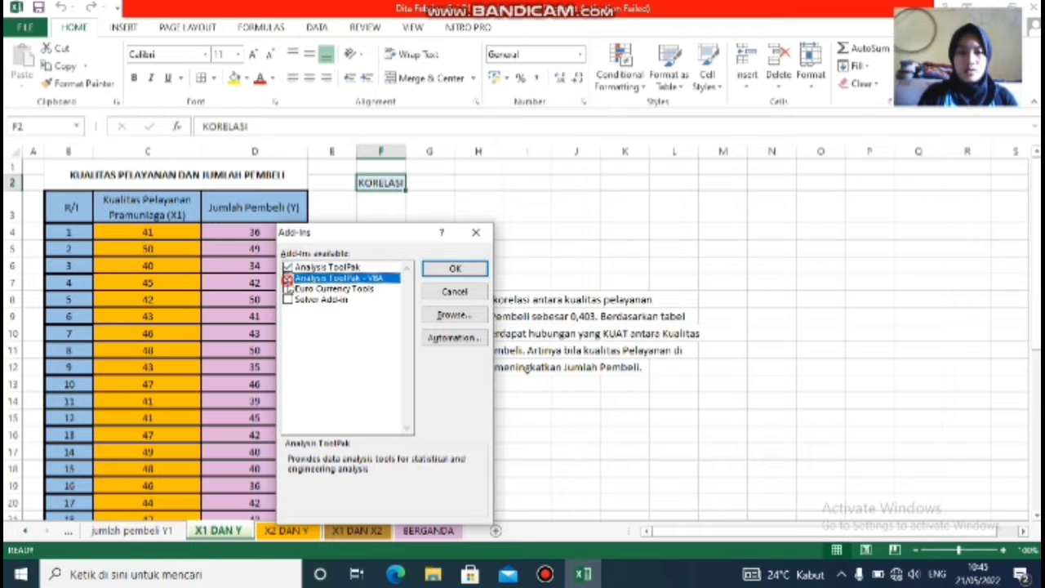
click(456, 270)
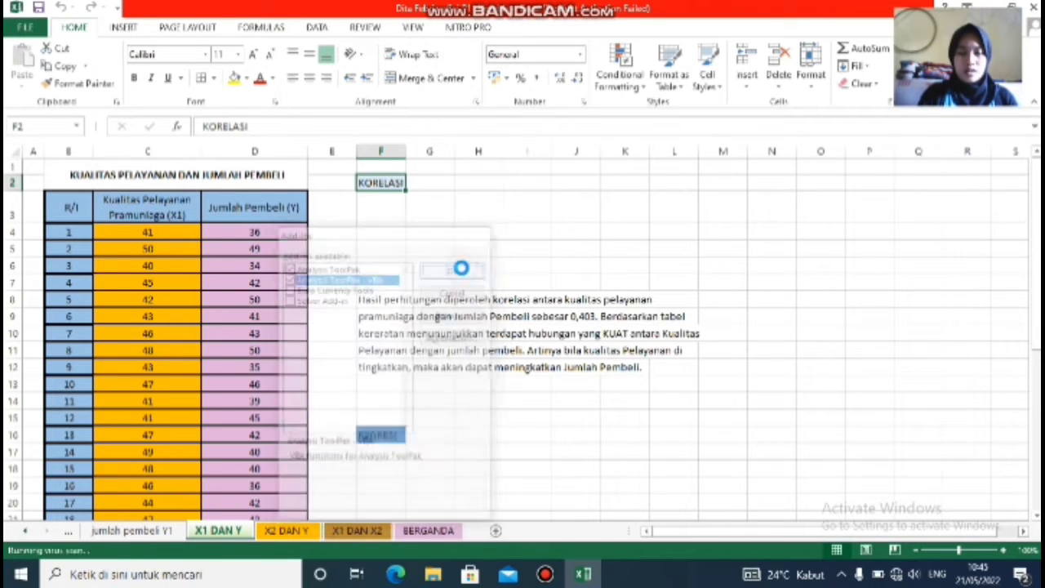
Select cell F3 below the KORELASI heading and start the Correlation analysis tool.
click(316, 27)
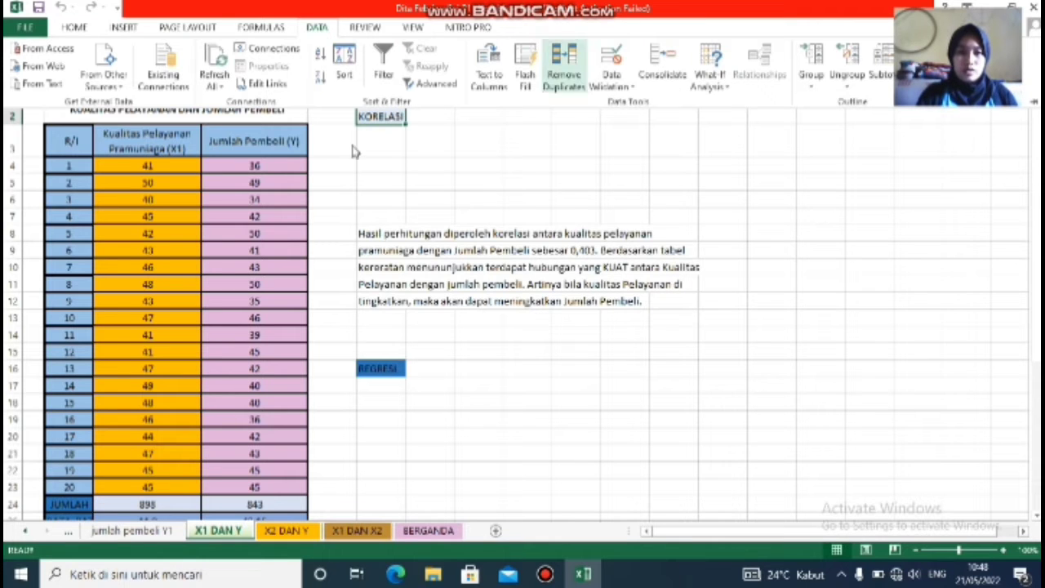
click(395, 134)
click(392, 133)
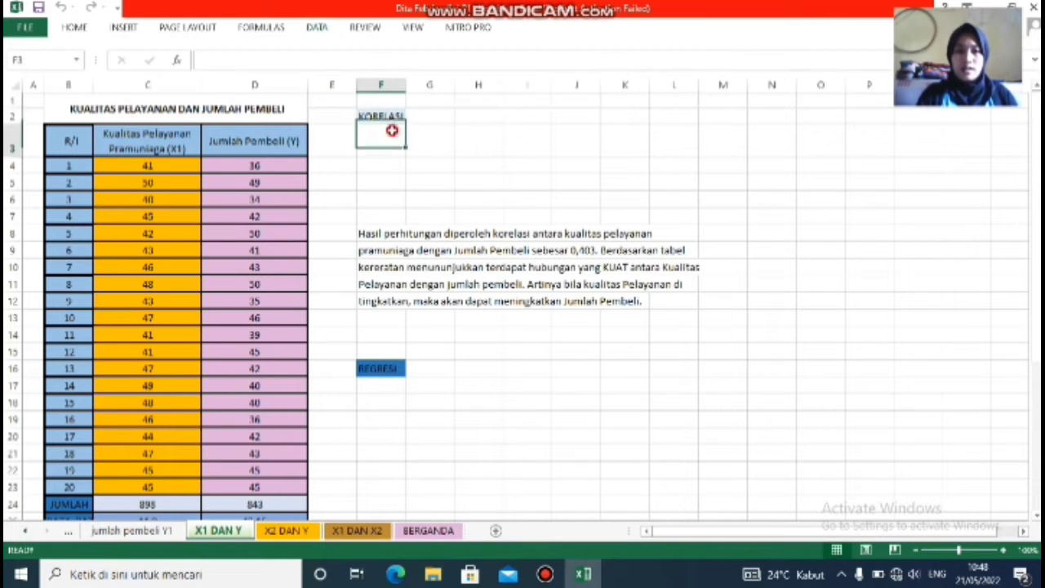
click(315, 30)
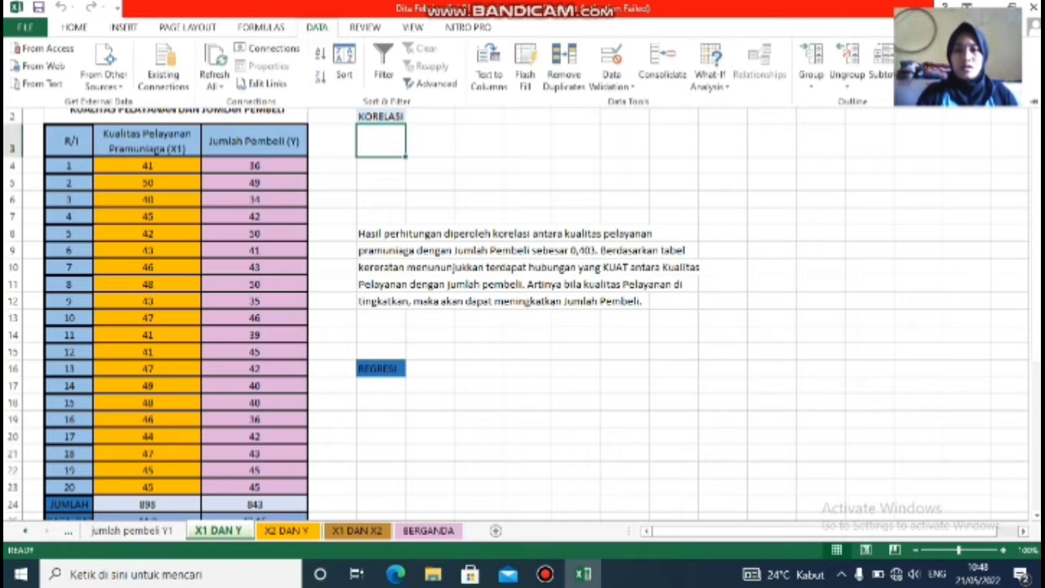
click(954, 49)
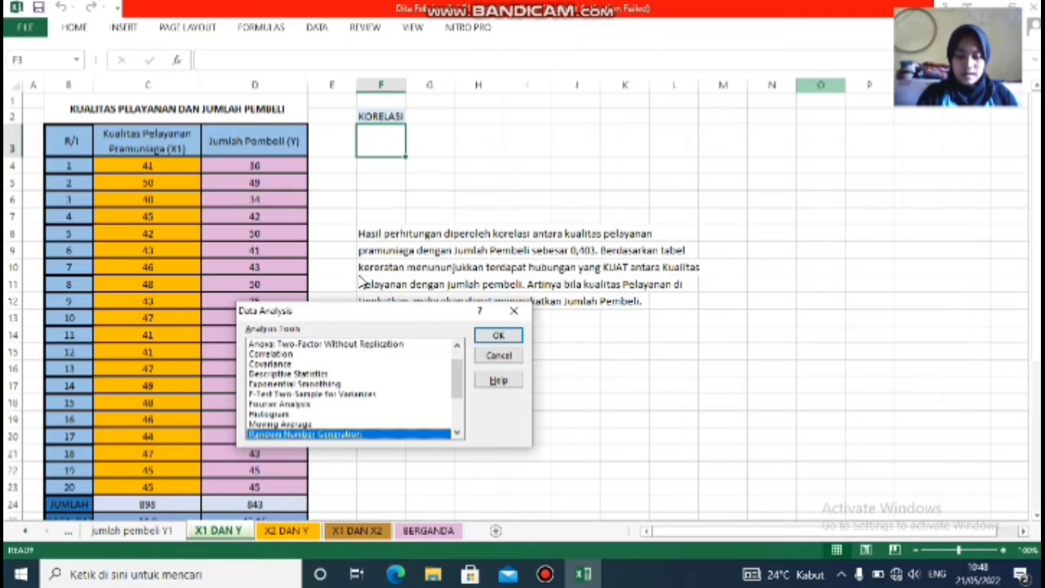
click(322, 354)
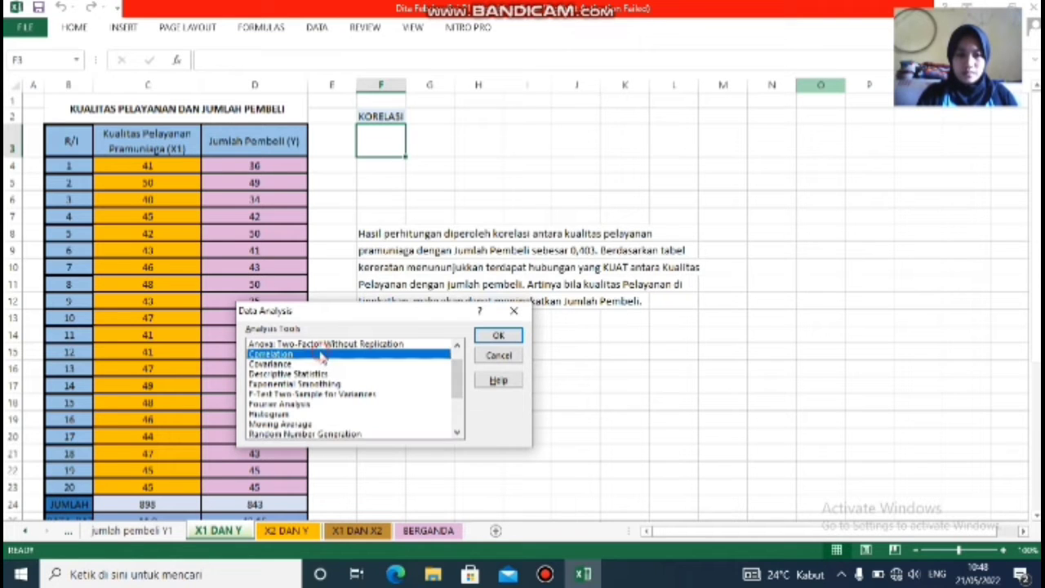
click(500, 336)
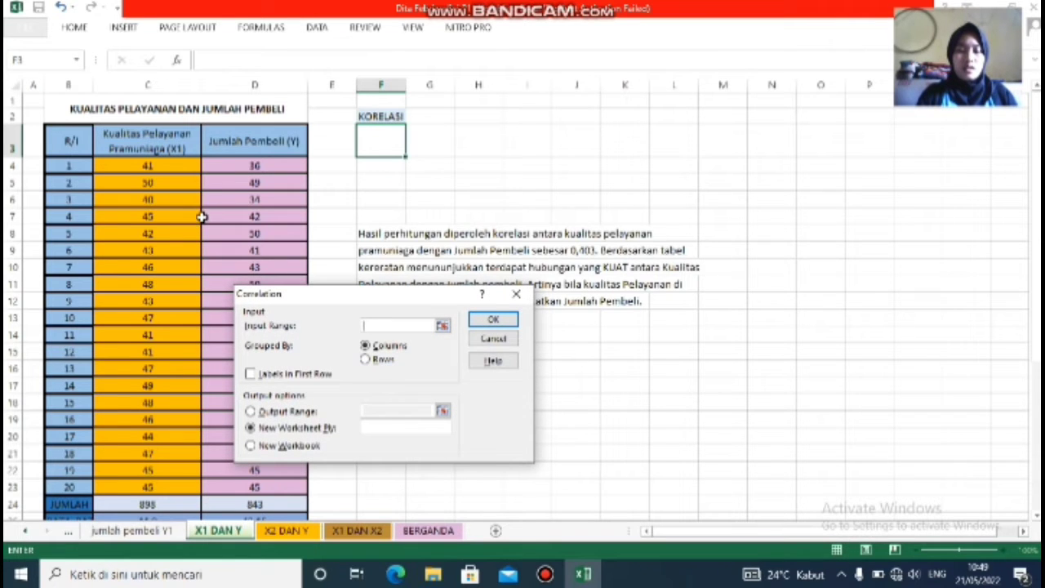
Set the correlation input range to the service quality (X1) values in $C$4:$C$23.
click(148, 164)
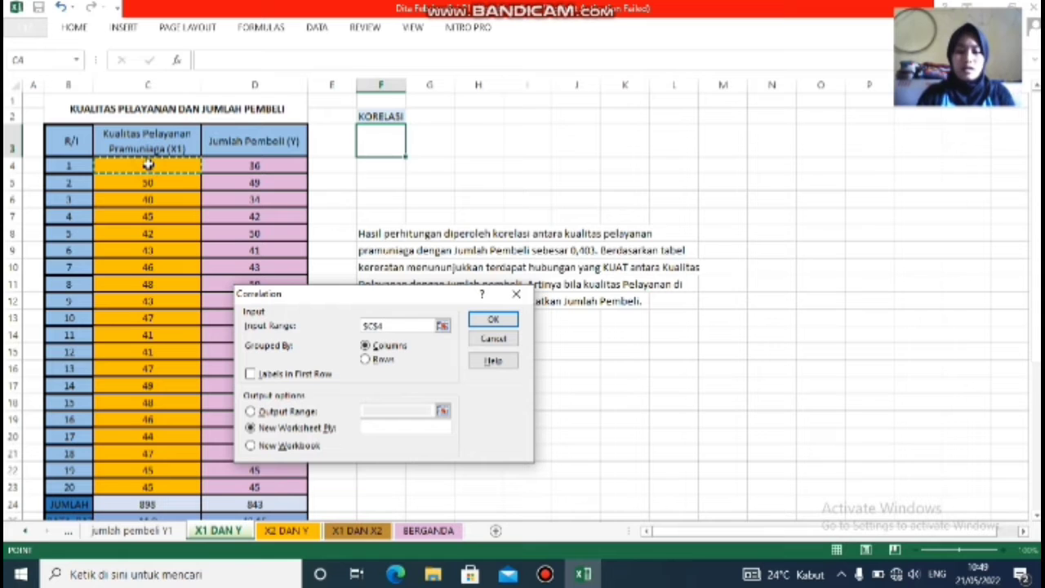
key(shift+Down)
key(shift+Down)
key(shift+Down)
key(shift+Down)
key(shift+Down)
key(shift+Down)
key(shift+Down)
key(shift+Down)
key(shift+Down)
key(shift+Down)
key(shift+Down)
key(shift+Down)
key(shift+Down)
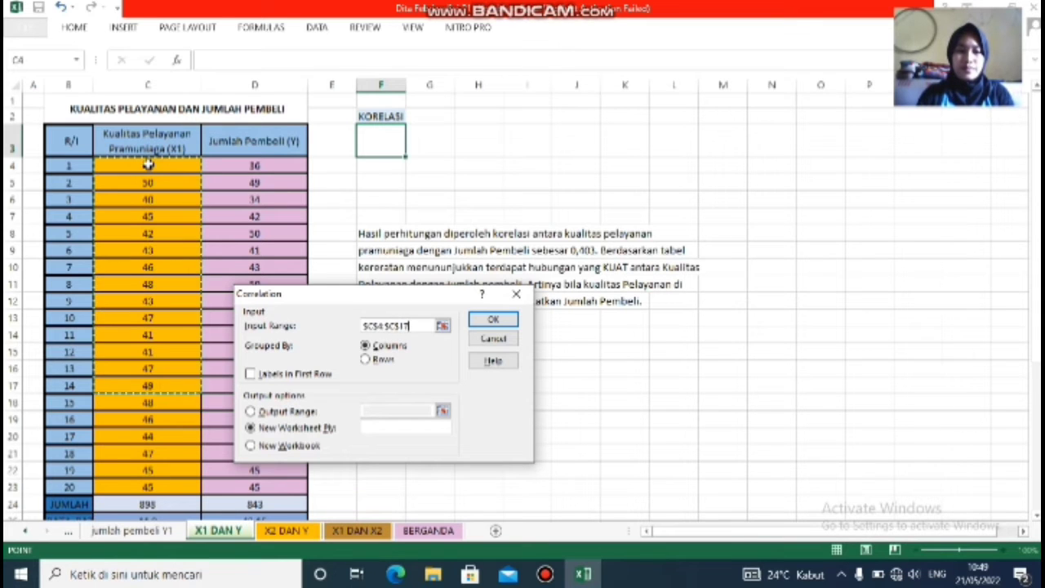
key(shift+Down)
key(shift+Down)
key(shift+Down)
key(shift+Down)
key(shift+Down)
key(shift+Down)
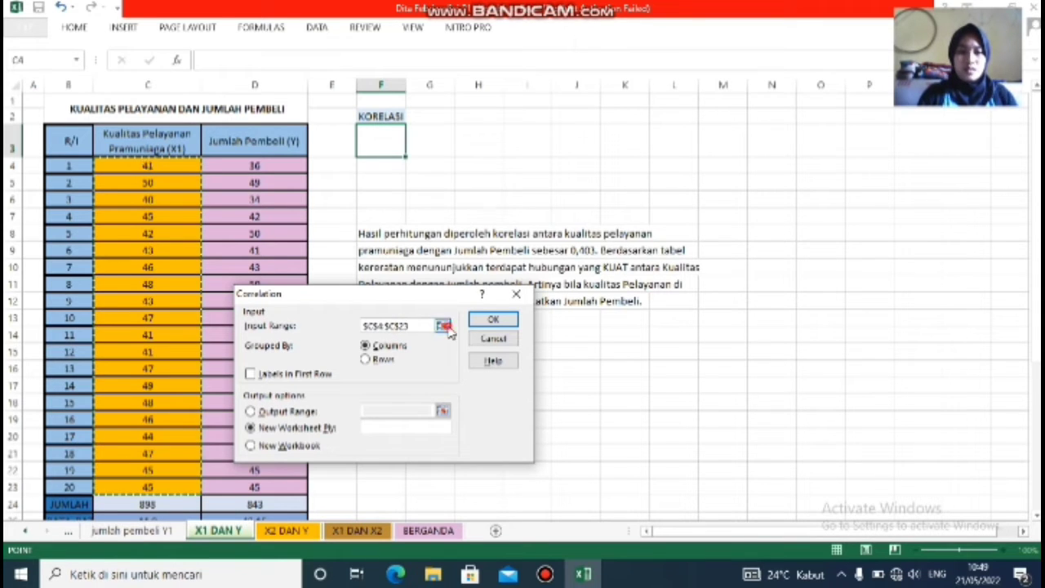
click(443, 326)
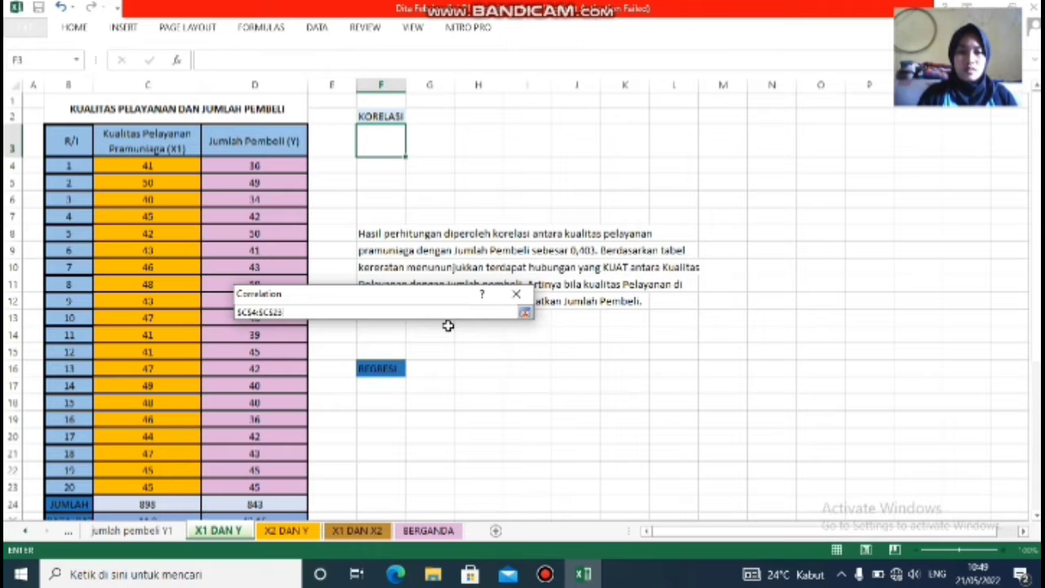
click(525, 313)
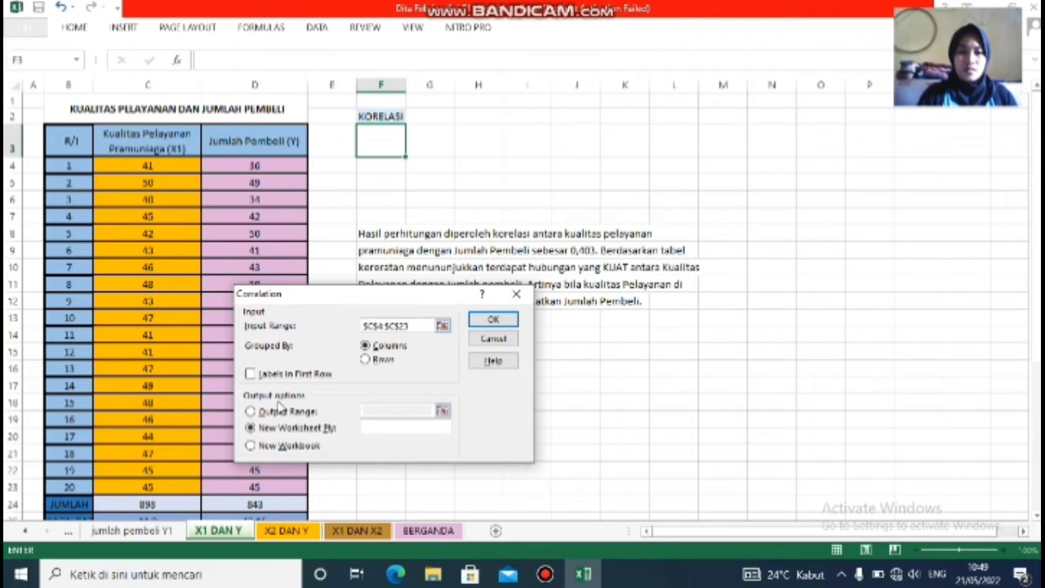
Enable labels in the first row, set the correlation output range to $F$3, and run the analysis.
click(251, 374)
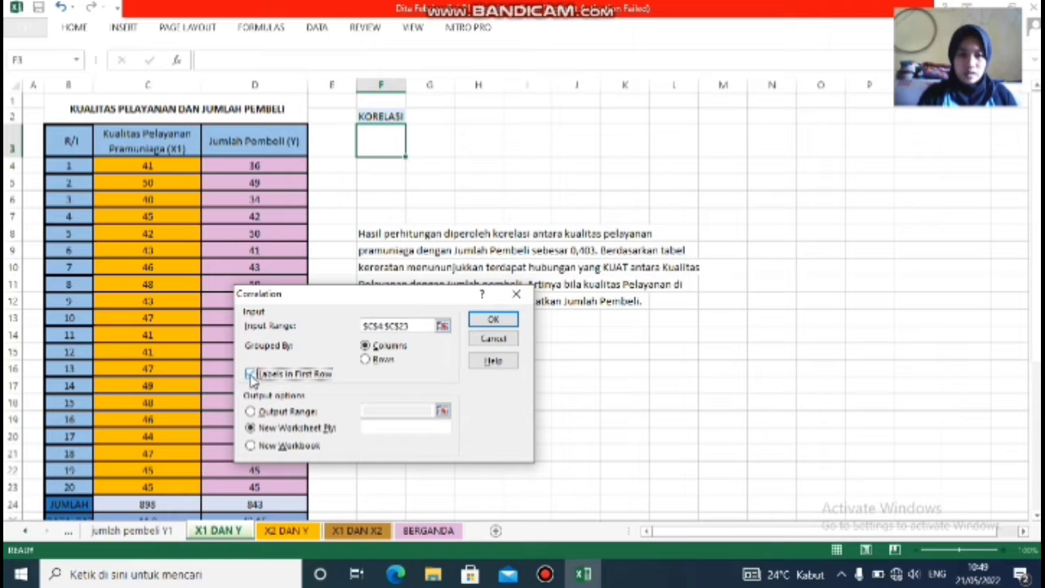
click(314, 411)
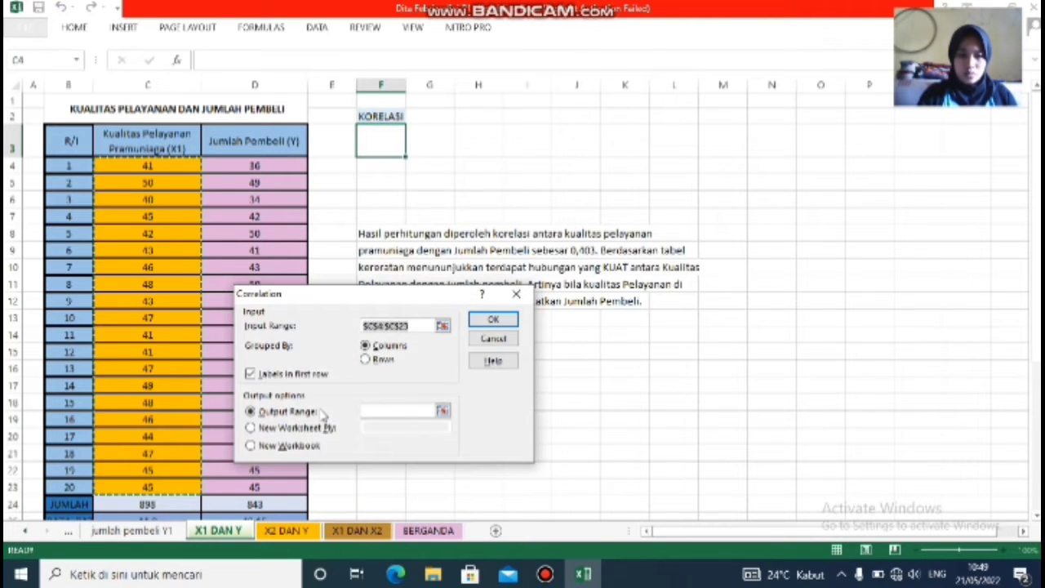
click(441, 409)
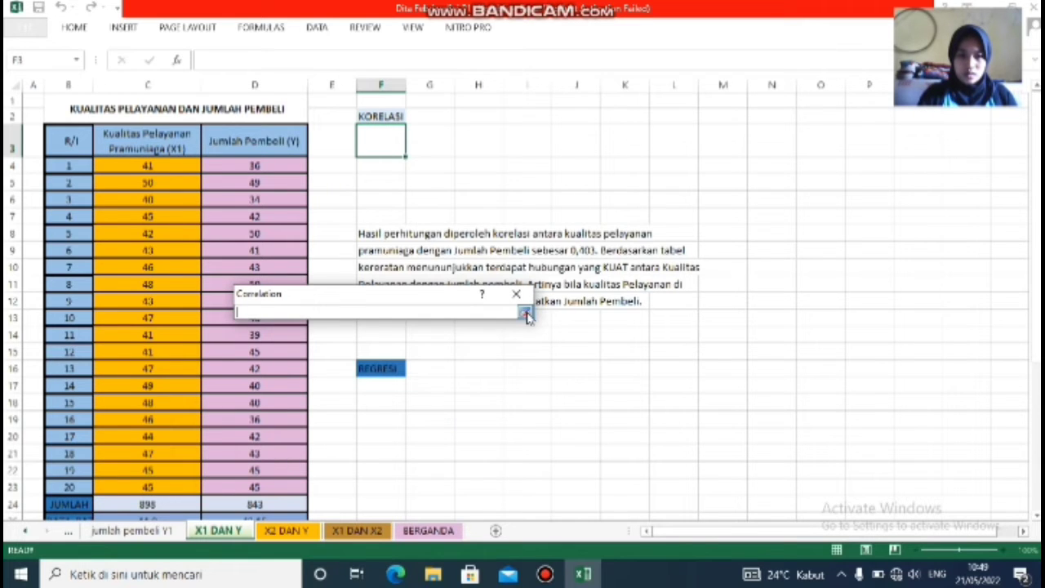
click(395, 145)
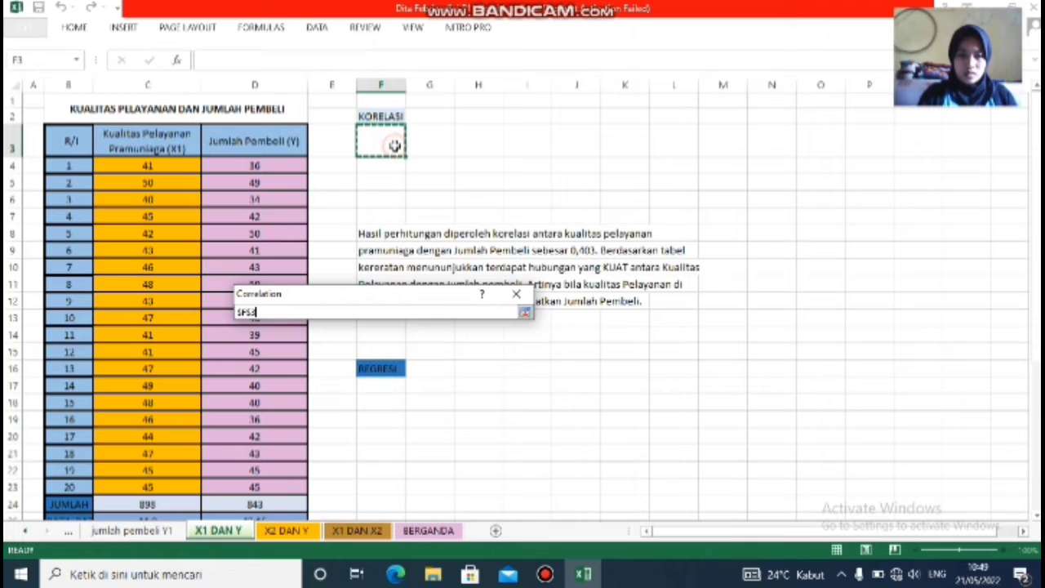
click(526, 312)
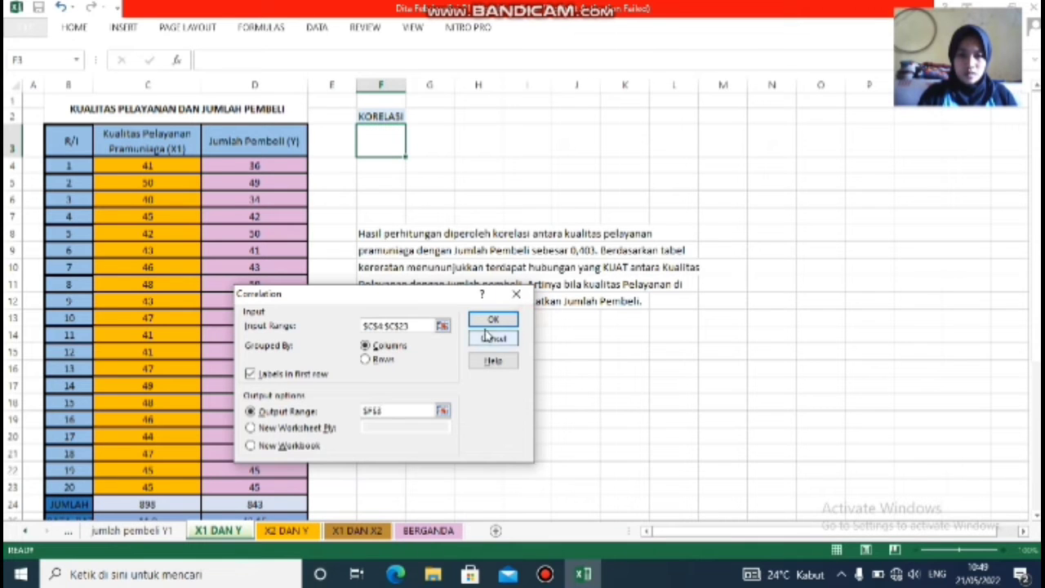
click(493, 319)
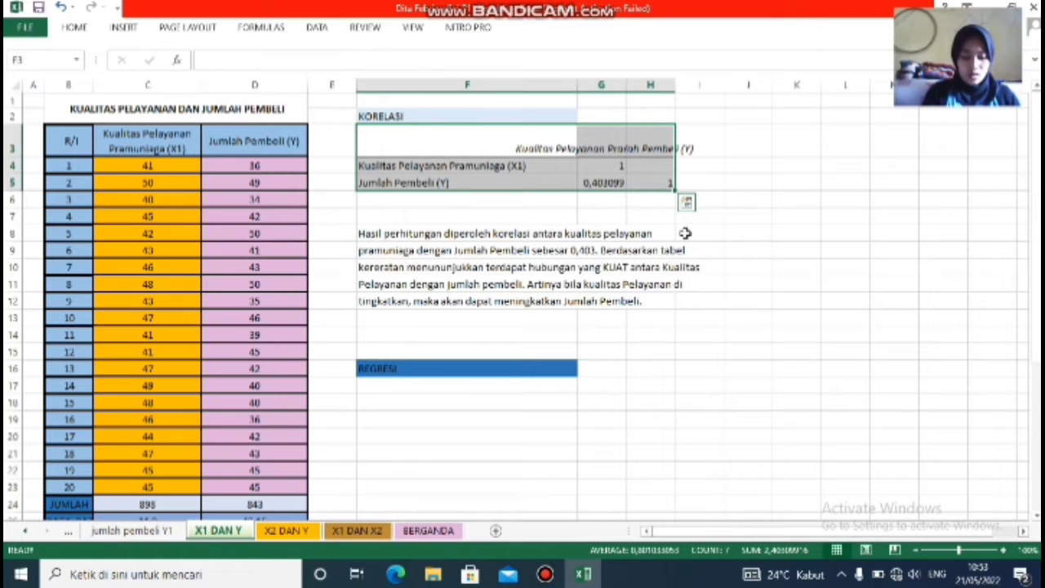
Select cell F17 below the REGRESI heading and start the Regression analysis tool.
click(398, 373)
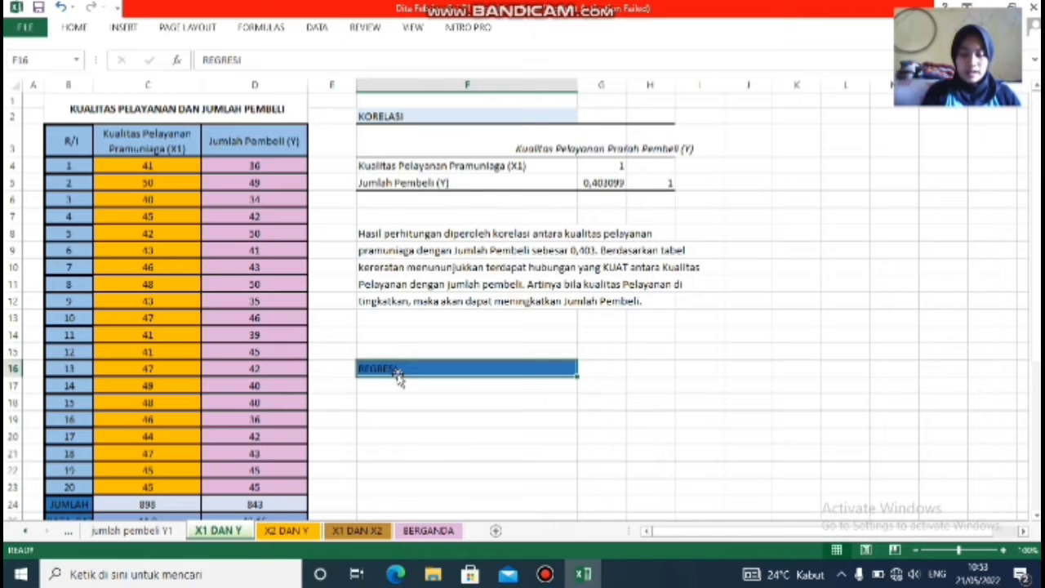
click(401, 388)
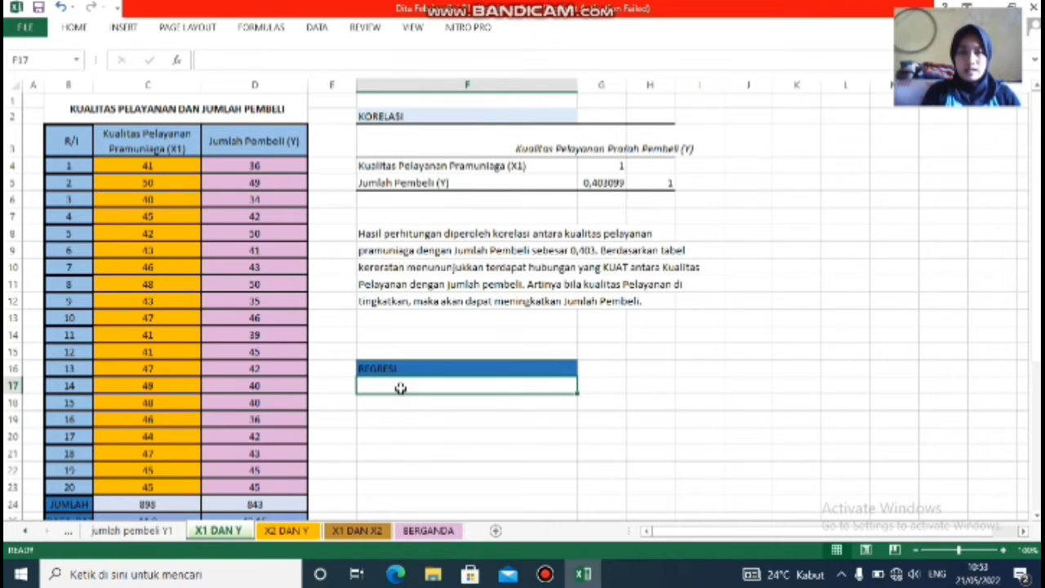
click(317, 29)
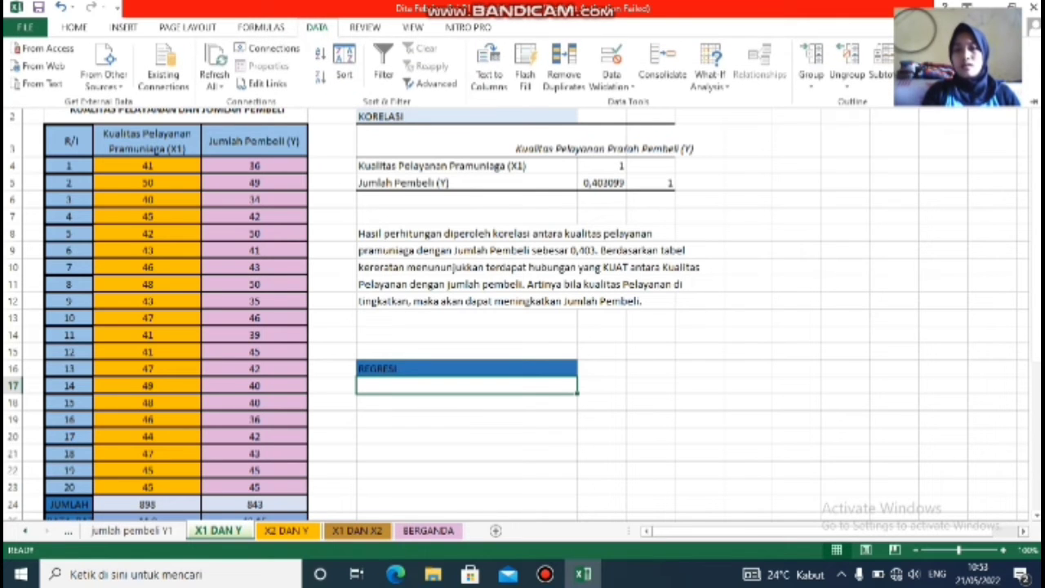
click(952, 33)
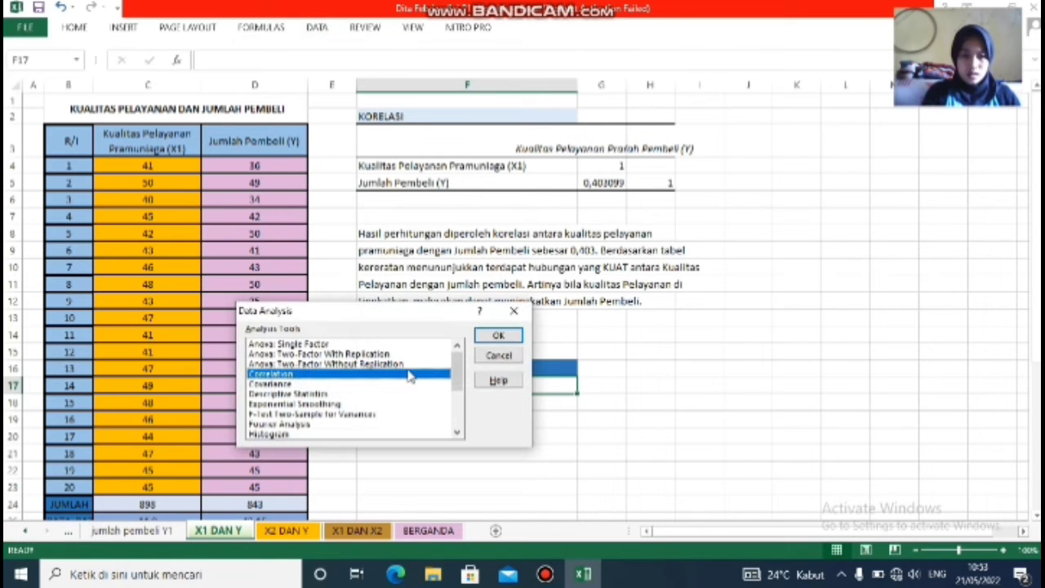
drag(452, 384, 460, 399)
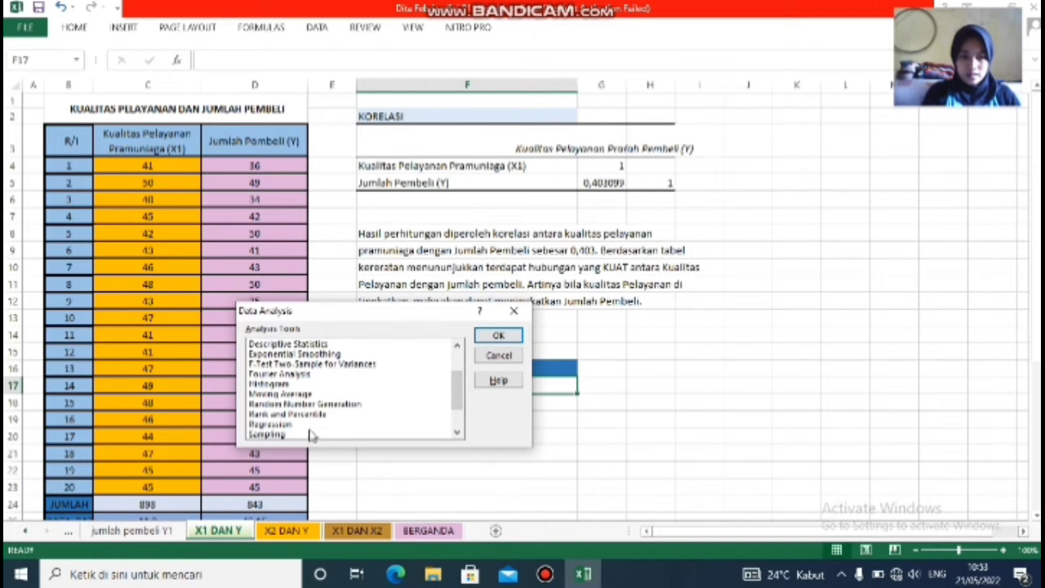
click(309, 426)
click(506, 335)
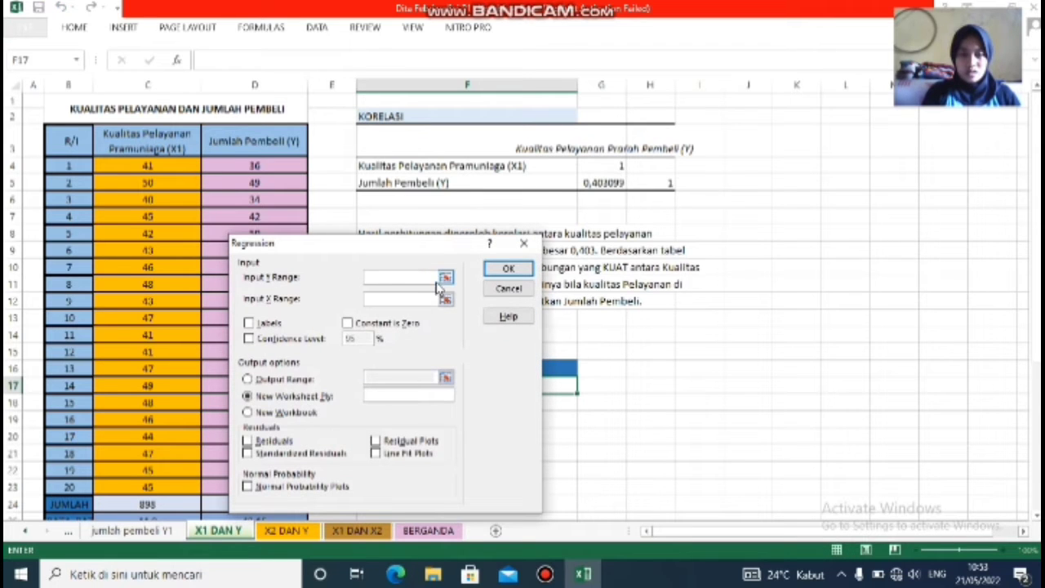
Set the regression's Input Y Range to the Jumlah Pembeli (Y) column, $D$3:$D$23, including its header.
click(445, 278)
drag(245, 141, 254, 487)
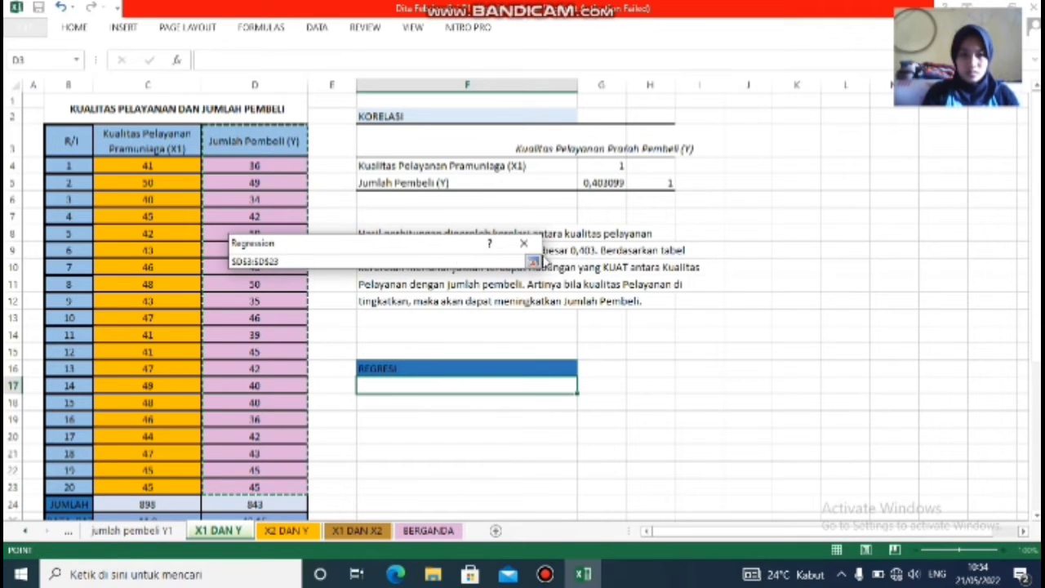
click(532, 262)
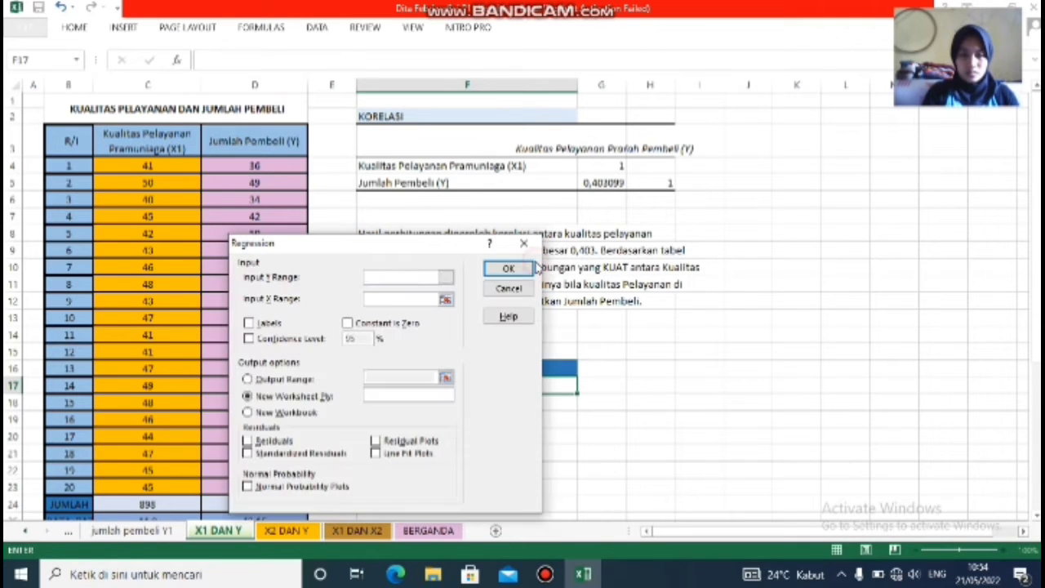
Set the regression's Input X Range to the Kualitas Pelayanan Pramuniaga (X1) values in $C$4:$C$23.
click(445, 300)
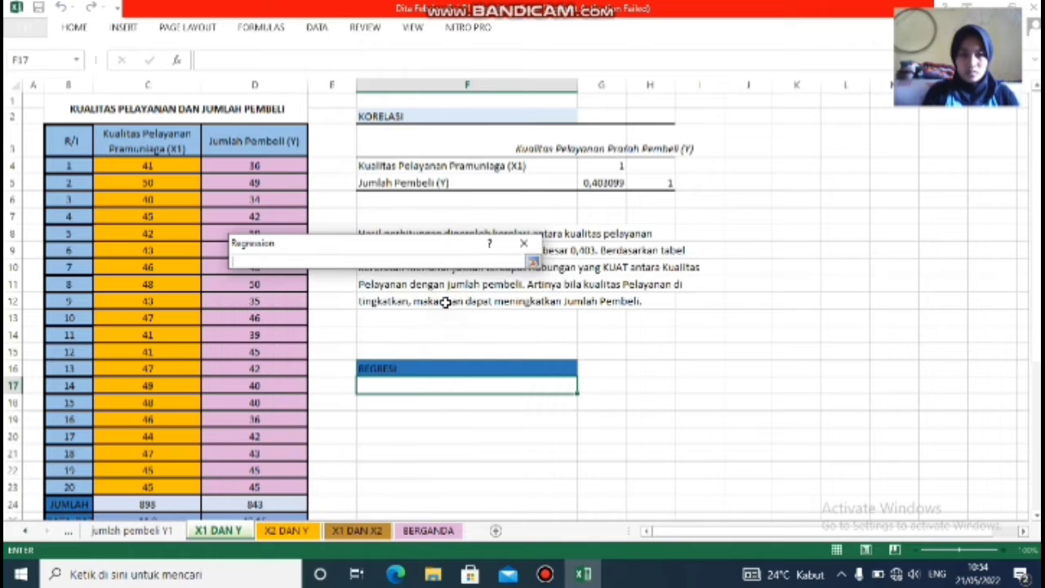
click(142, 166)
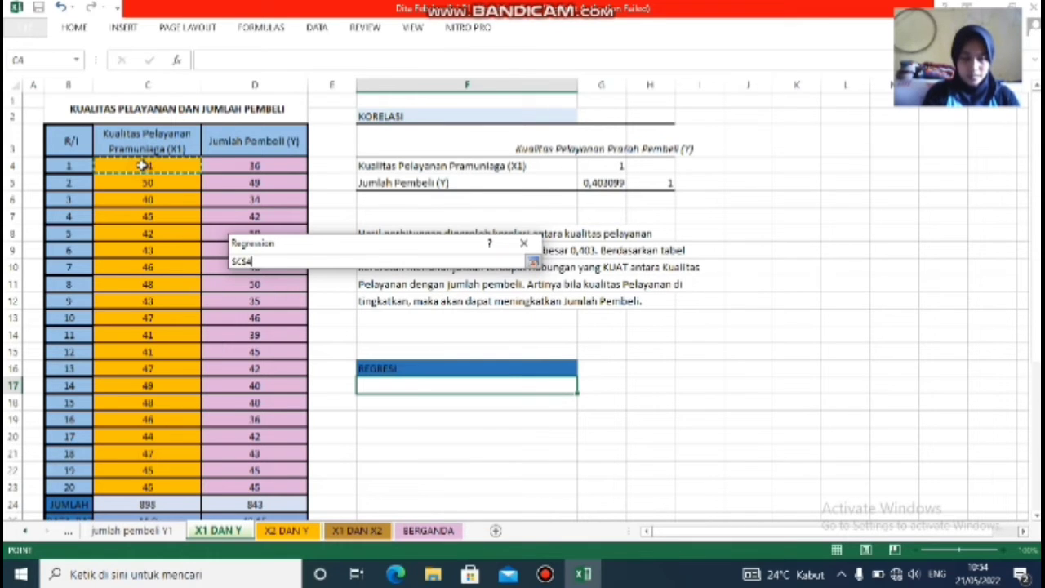
key(shift+Down)
key(shift+Down)
key(shift+Down)
key(shift+Down)
key(shift+Down)
key(shift+Down)
key(shift+Down)
key(shift+Down)
key(shift+Down)
key(shift+Down)
key(shift+Down)
key(shift+Down)
key(shift+Down)
key(shift+Down)
key(shift+Down)
key(shift+Down)
key(shift+Down)
key(shift+Down)
key(shift+Down)
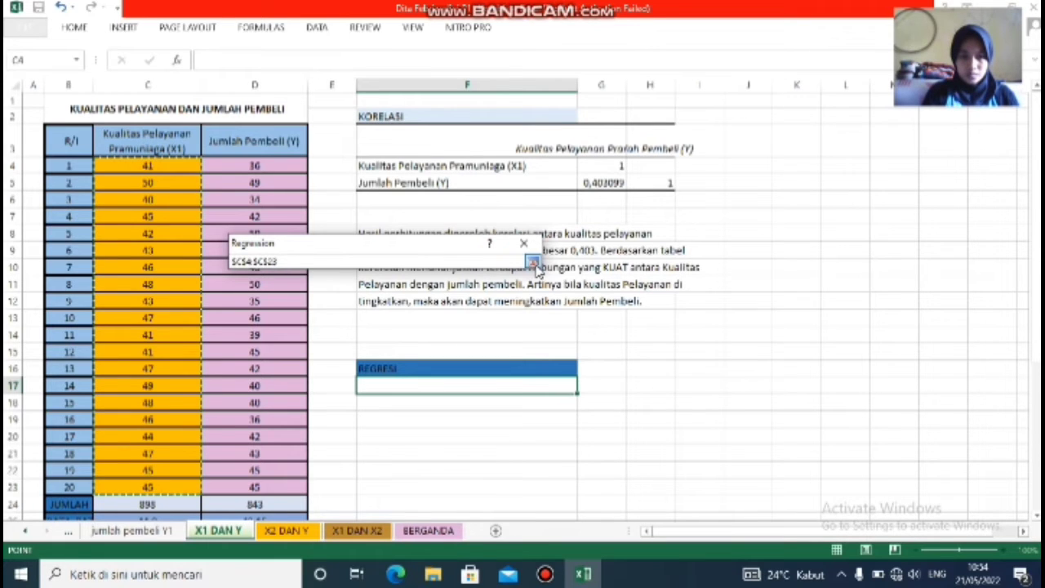
click(533, 263)
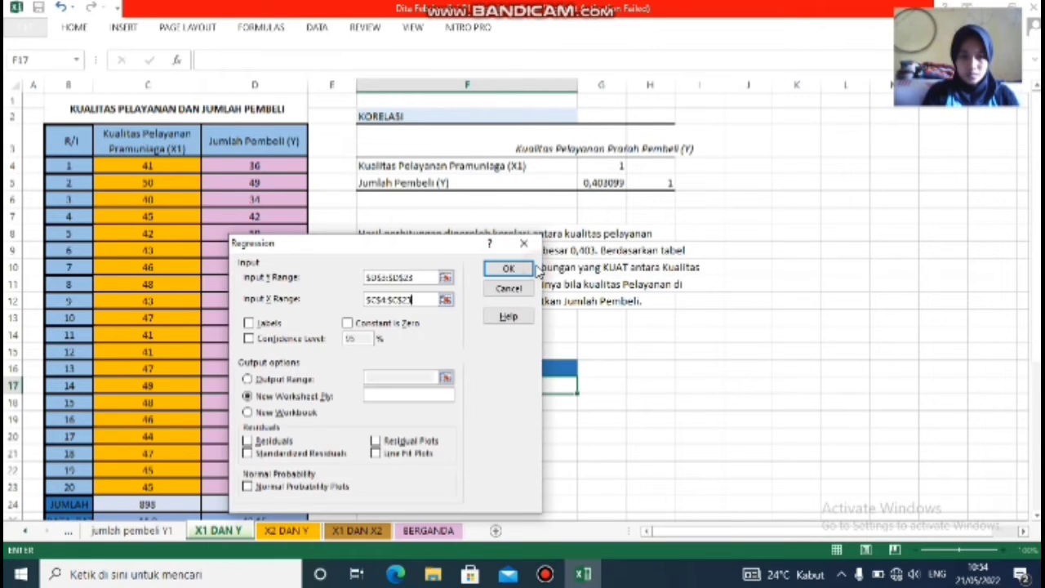
Enable labels for the regression, set its output range to $F$17, and run the analysis.
click(253, 325)
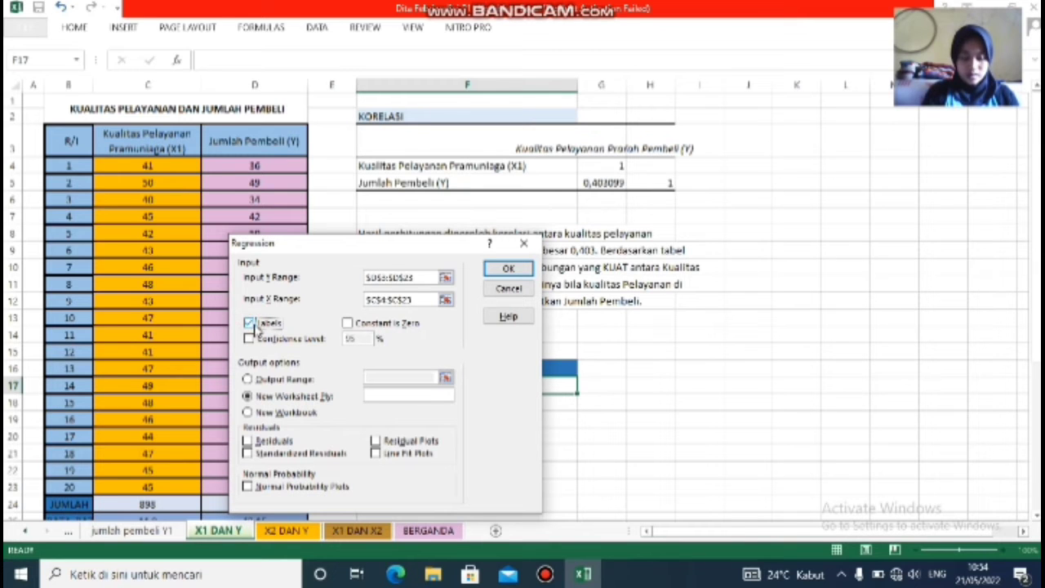
click(247, 380)
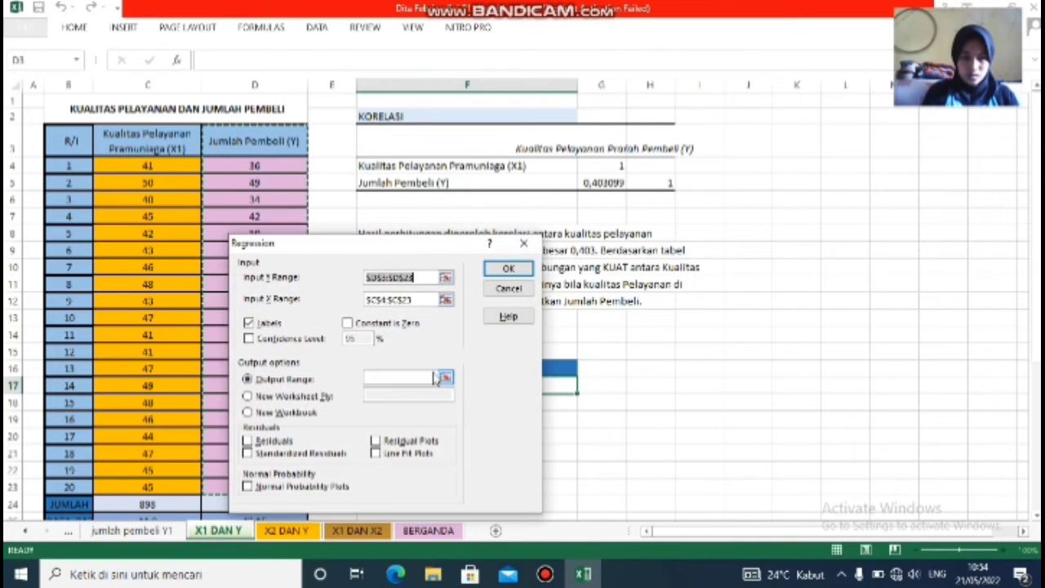
click(446, 377)
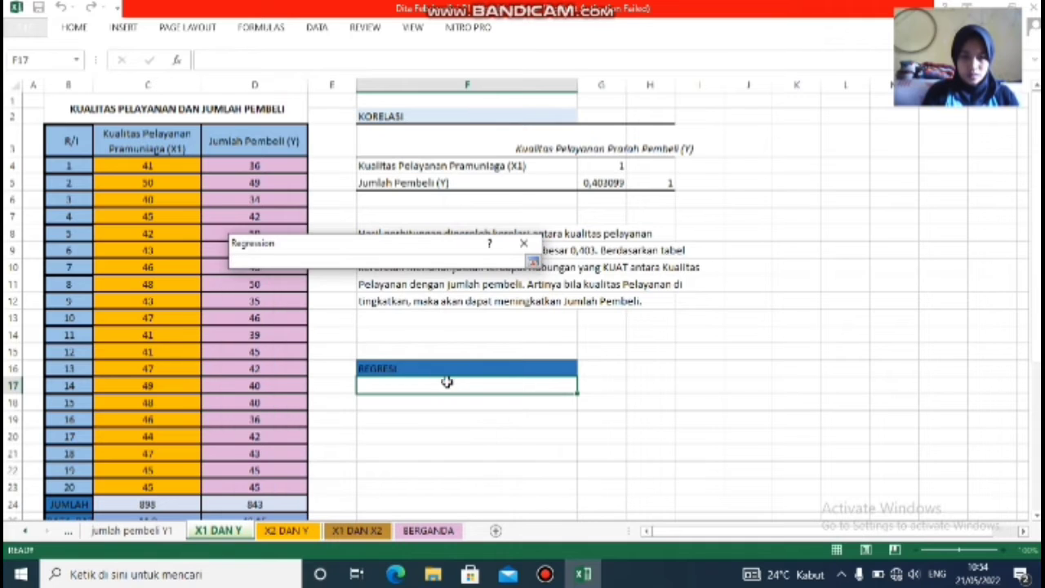
click(499, 379)
click(477, 382)
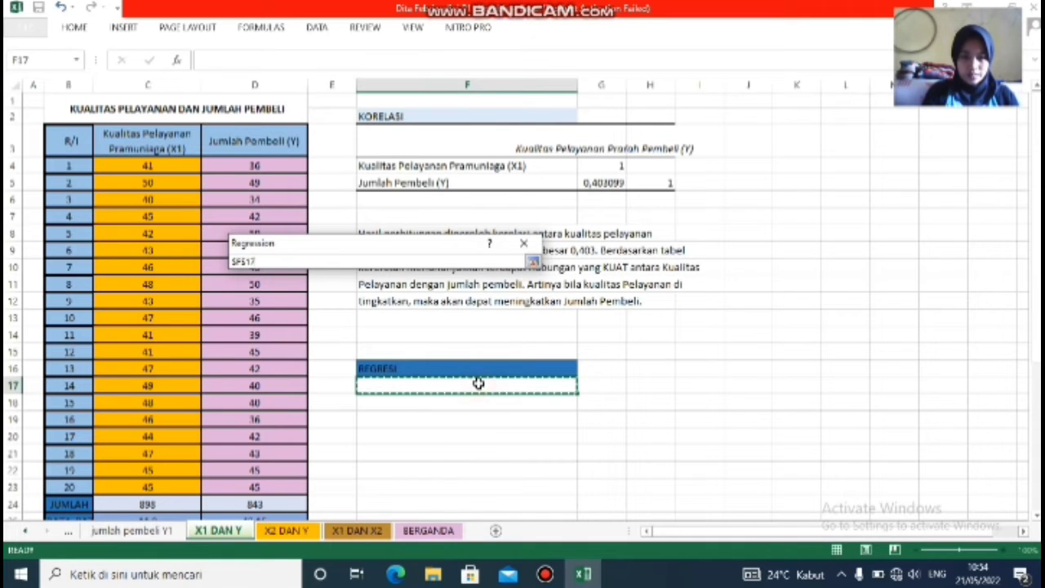
click(533, 263)
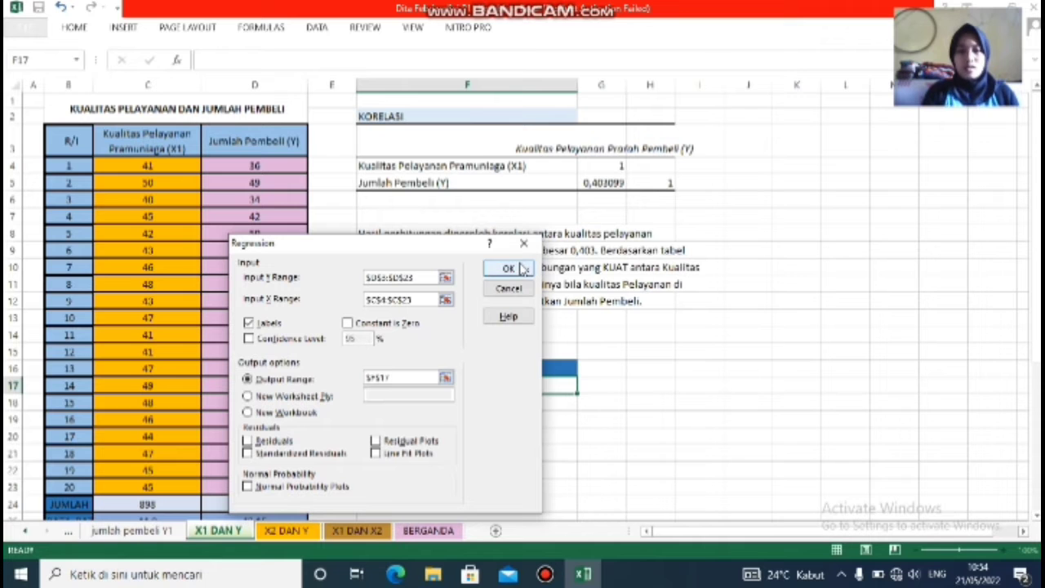
click(527, 268)
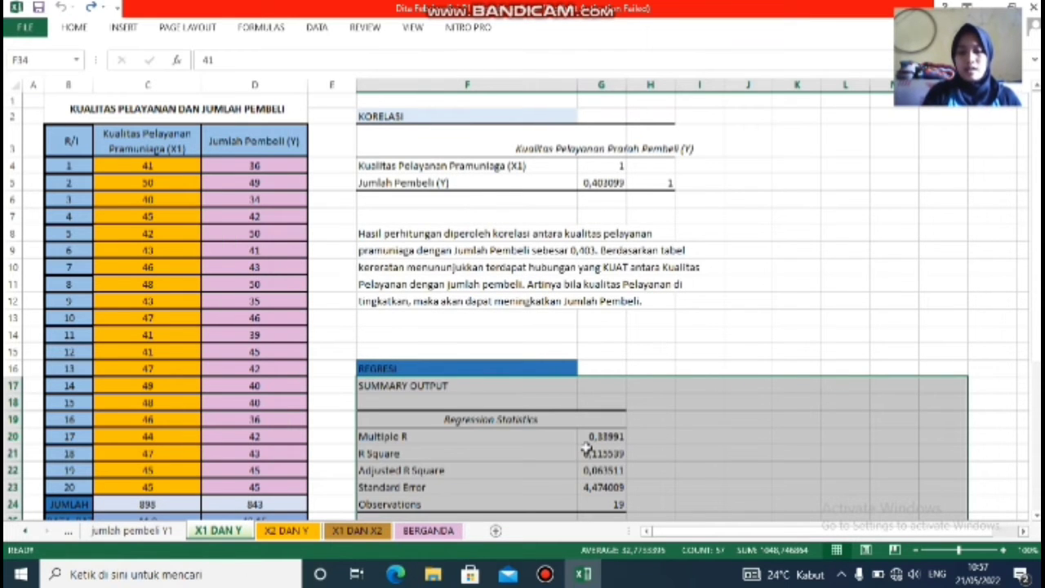
Review the regression summary output below the REGRESI heading, including the regression statistics and ANOVA table.
key(Down)
key(Down)
key(Down)
key(Down)
key(Down)
key(Down)
key(Down)
key(Down)
key(Down)
key(Down)
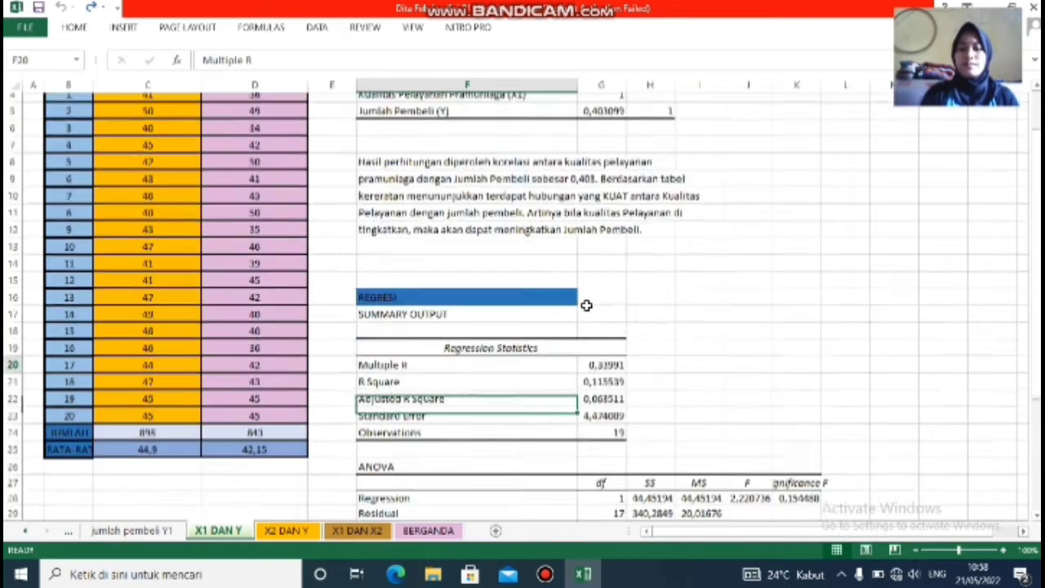
scroll(585, 303, up, 1)
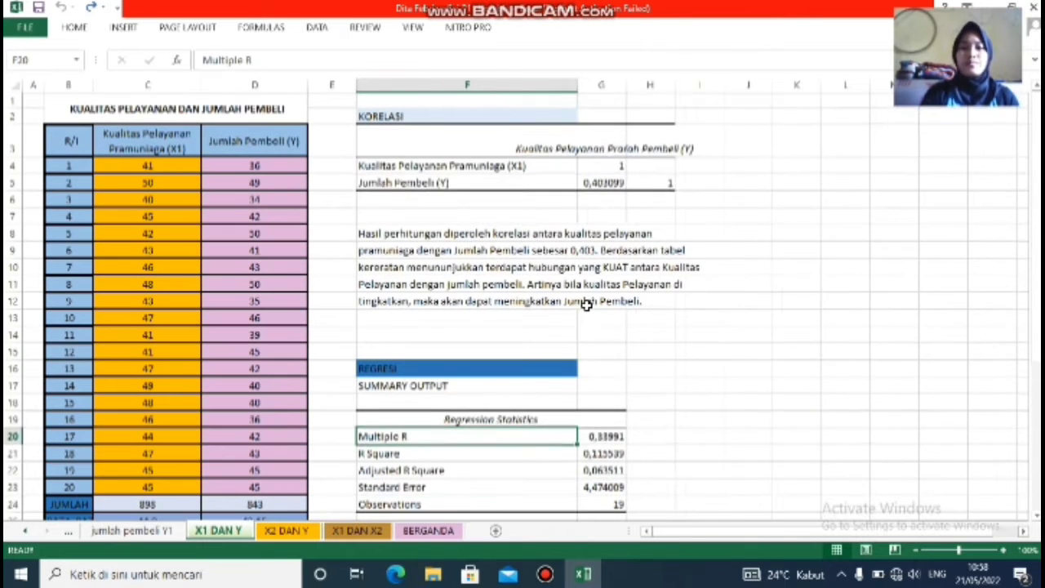
key(Down)
key(Down)
key(Down)
key(Down)
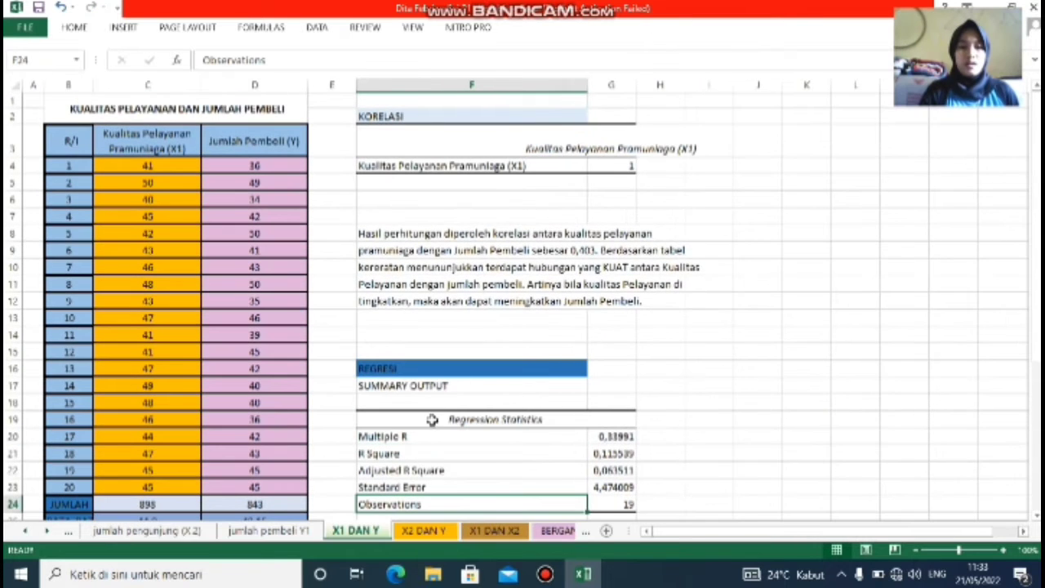
On the X2 DAN Y sheet, link cell C3 to the first respondent's total score, ='jumlah pengunjung (X.2)'!M4.
click(422, 531)
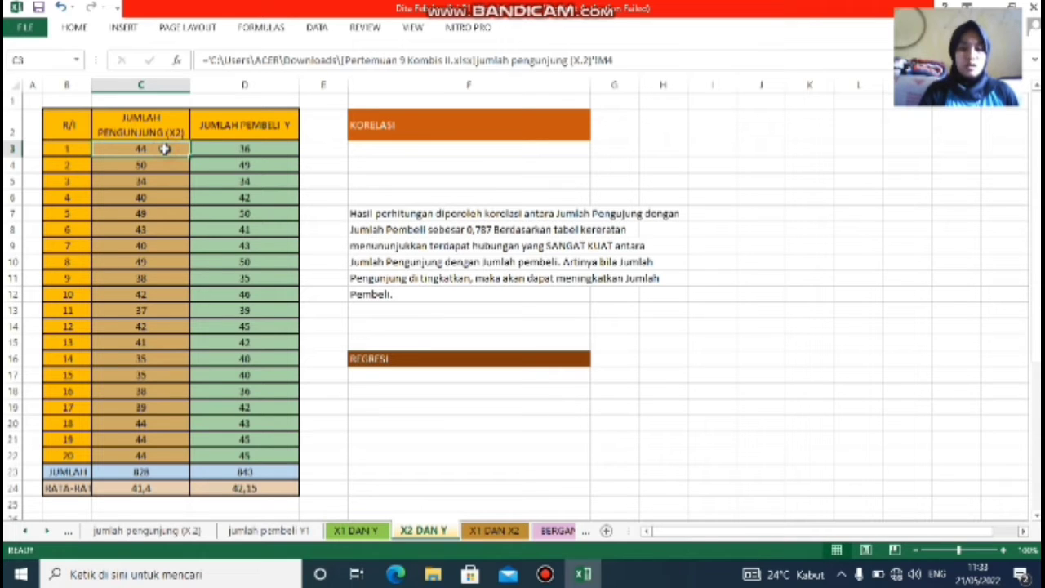
text(=)
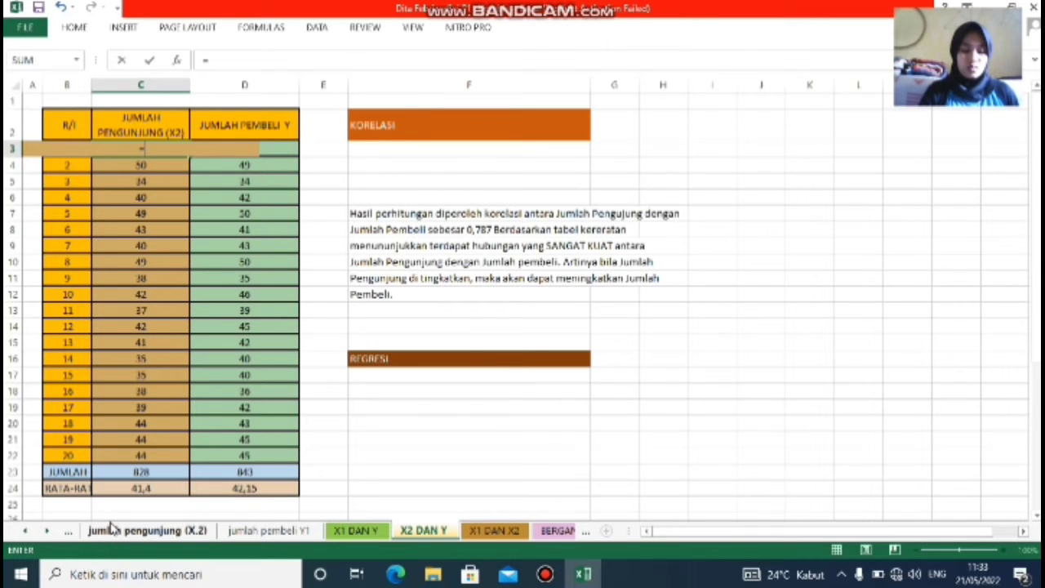
click(110, 528)
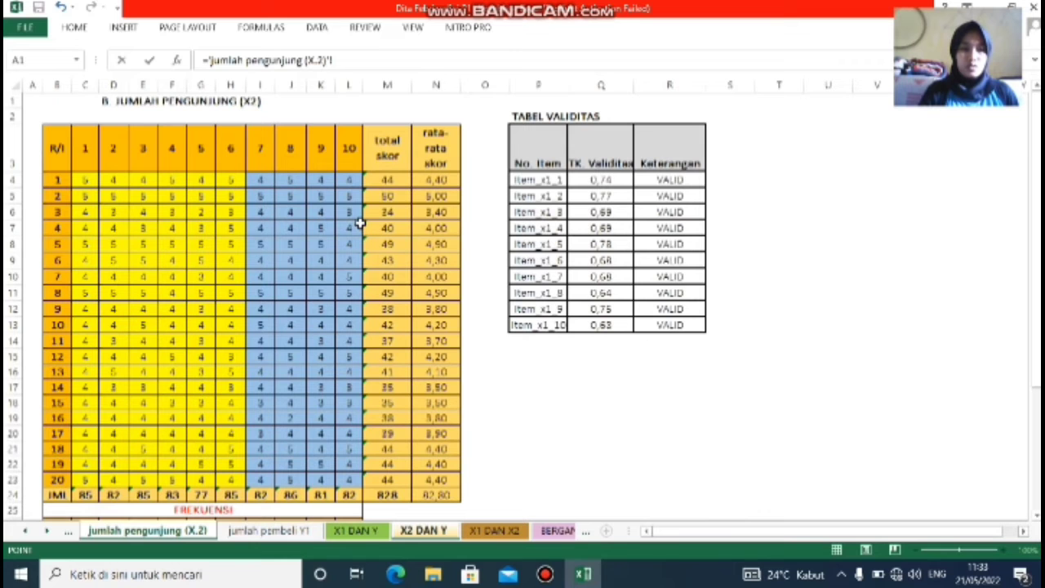
click(387, 176)
key(Return)
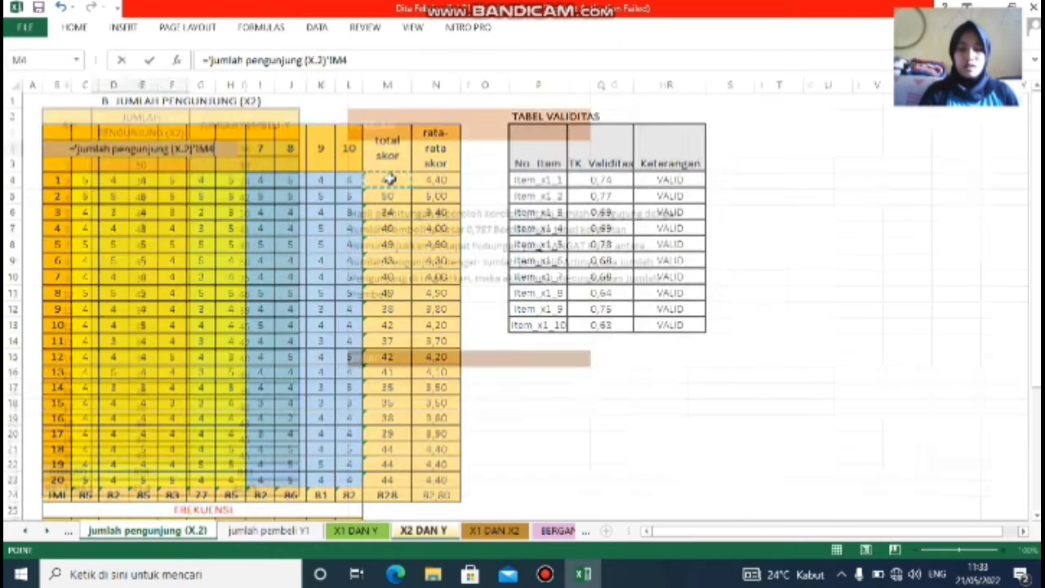
click(156, 139)
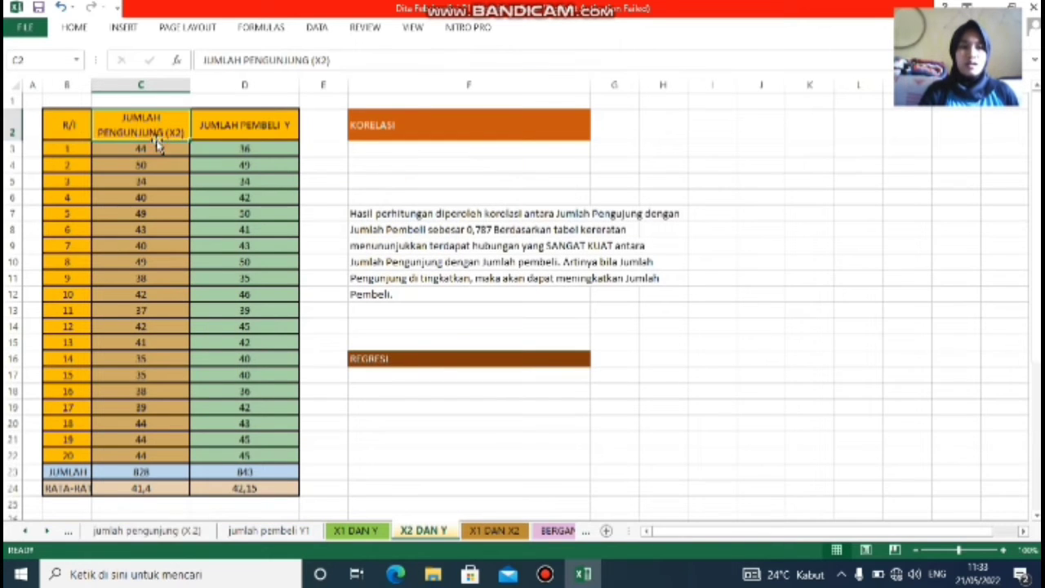
click(160, 149)
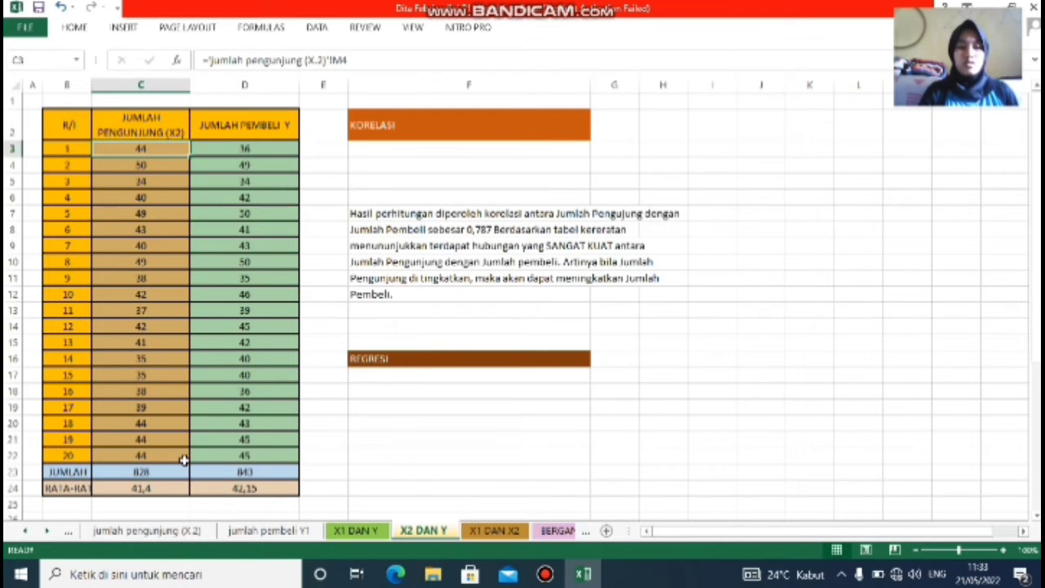
Examine the first Jumlah Pembeli Y value's source in M4 of the jumlah pembeli Y1 sheet and the average formulas in C24 and D24.
click(256, 147)
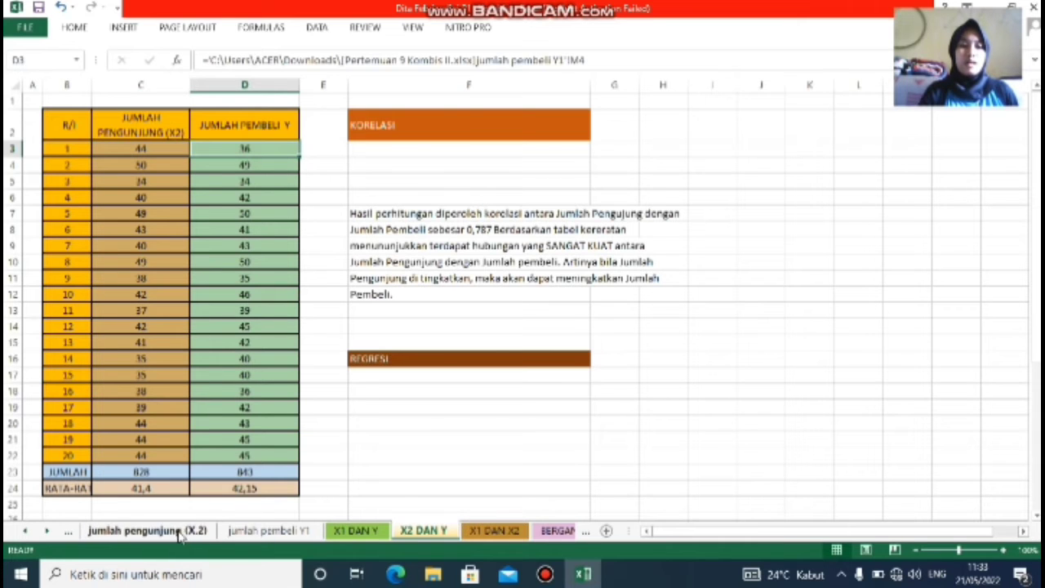
click(265, 531)
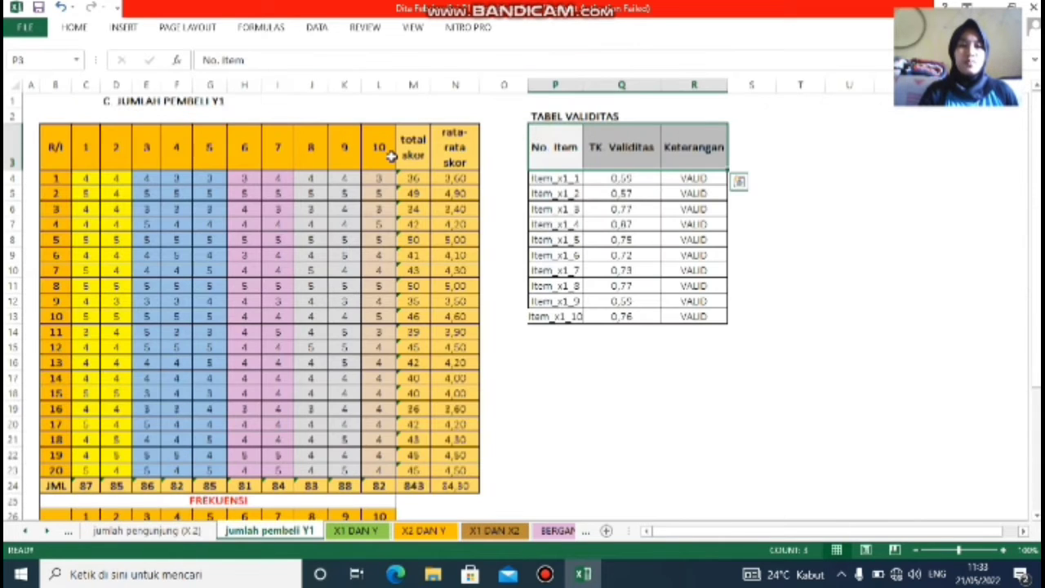
click(413, 177)
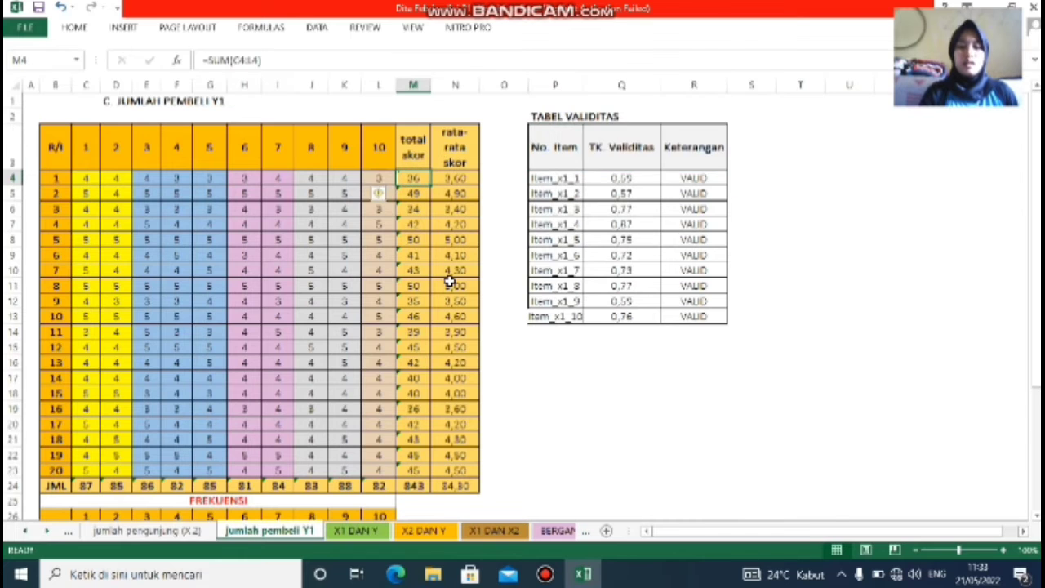
key(Return)
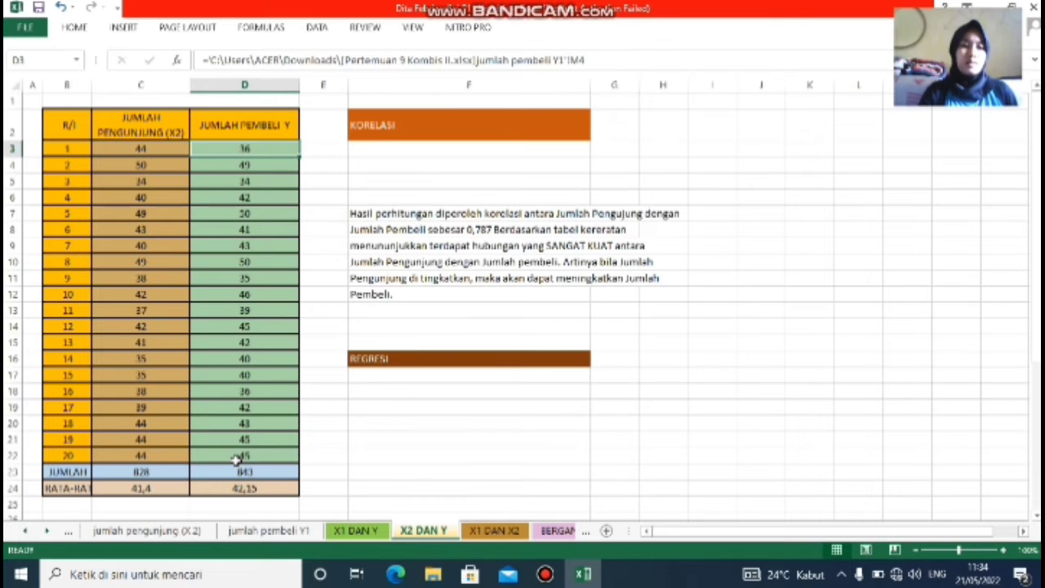
click(143, 489)
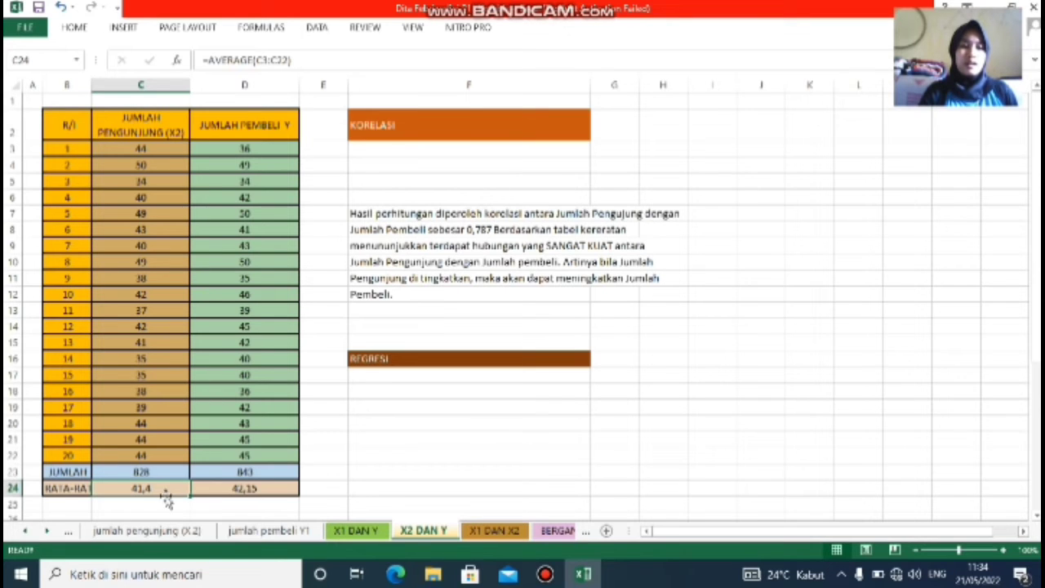
click(245, 490)
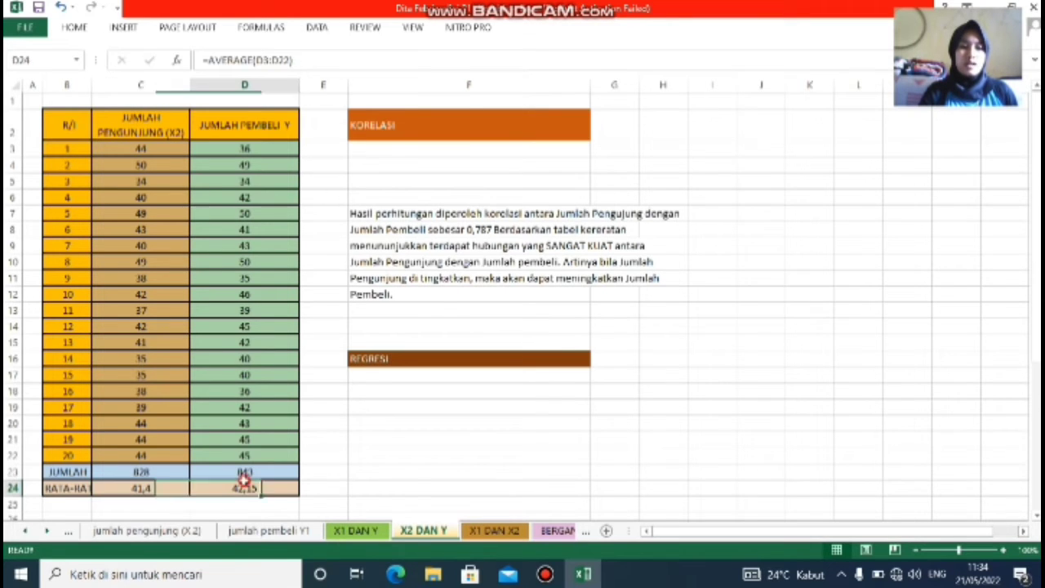
Select cell F3 below the KORELASI heading and start the Correlation analysis tool.
click(414, 147)
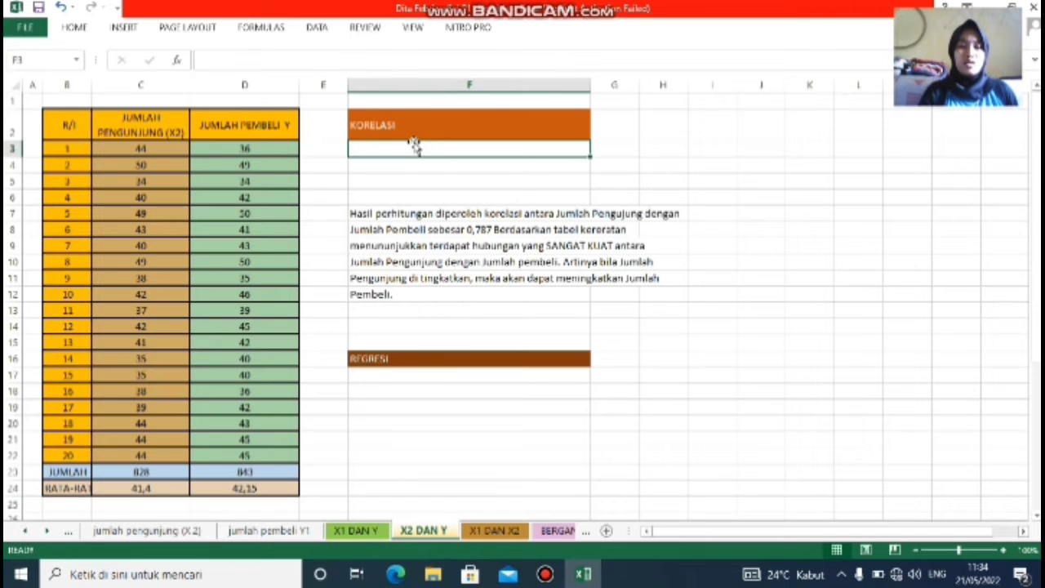
click(319, 27)
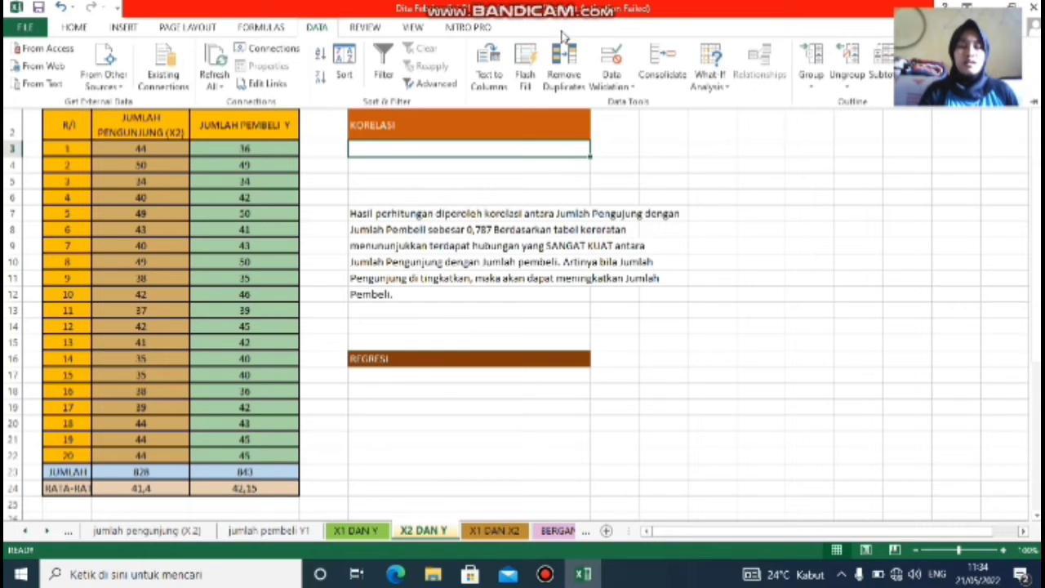
click(956, 49)
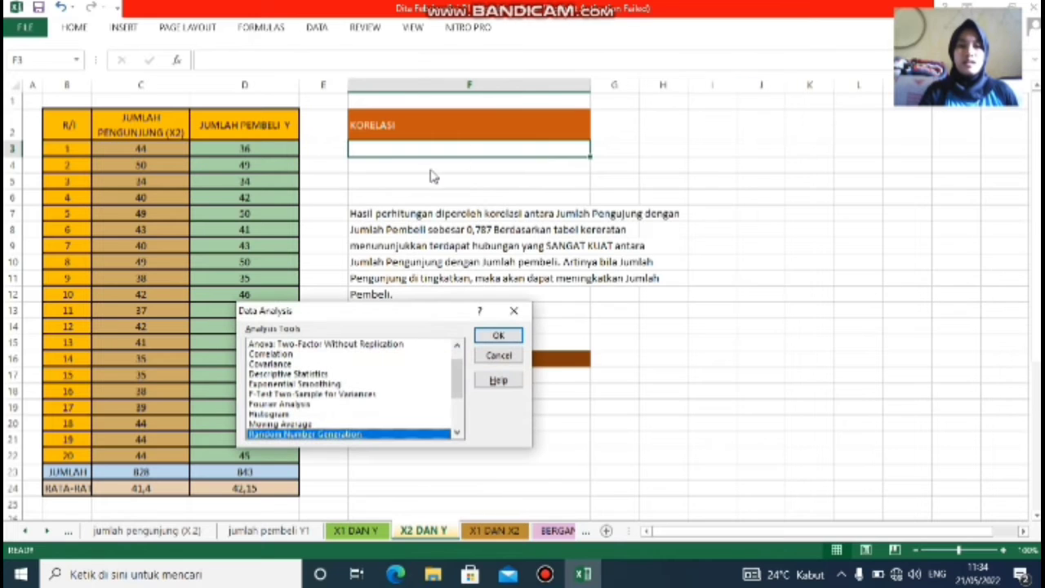
click(342, 356)
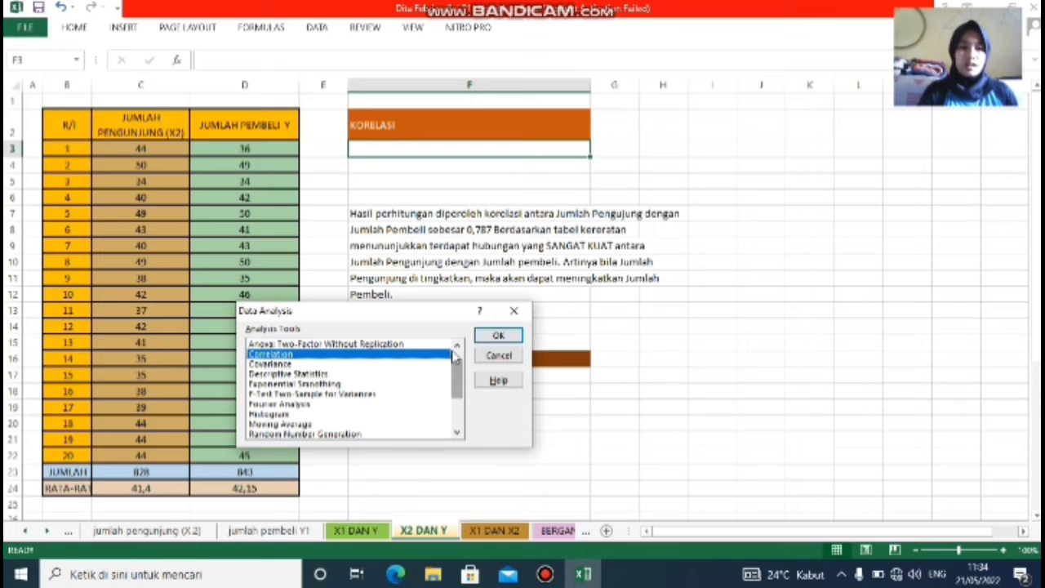
click(487, 339)
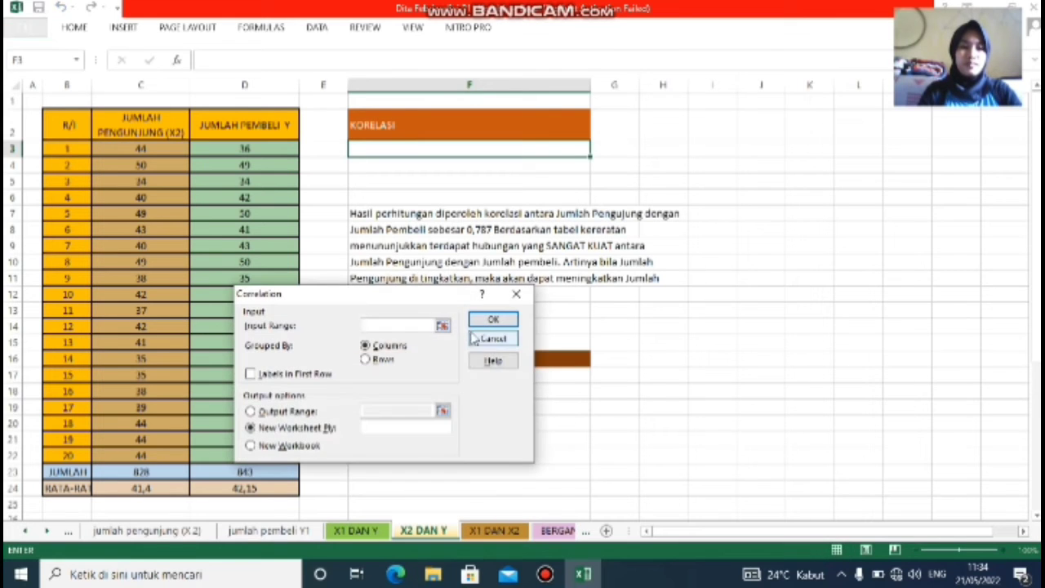
Set the correlation input range to the Jumlah Pengunjung (X2) column with its header, $C$2:$C$22.
click(441, 325)
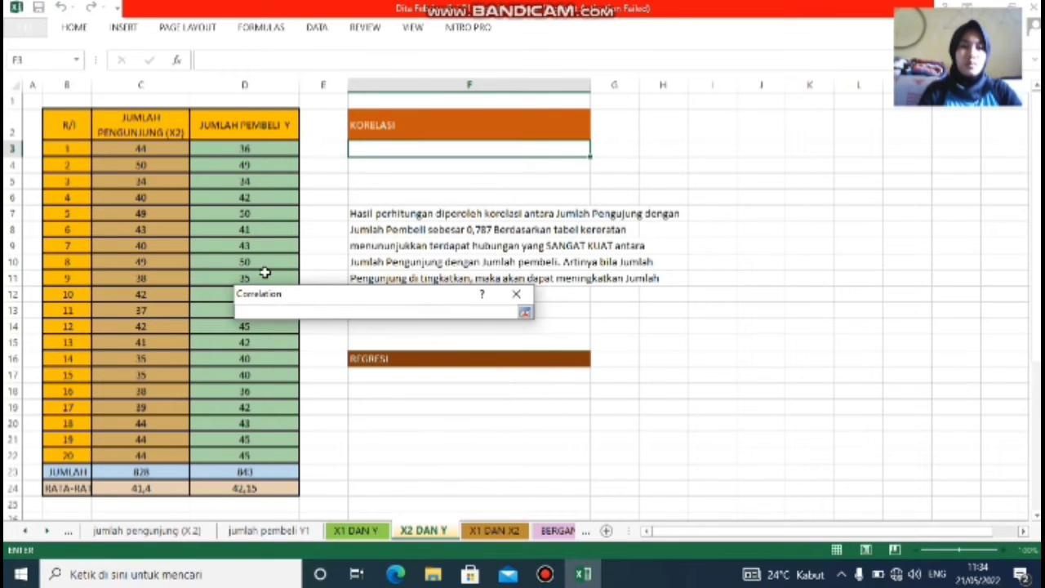
click(158, 149)
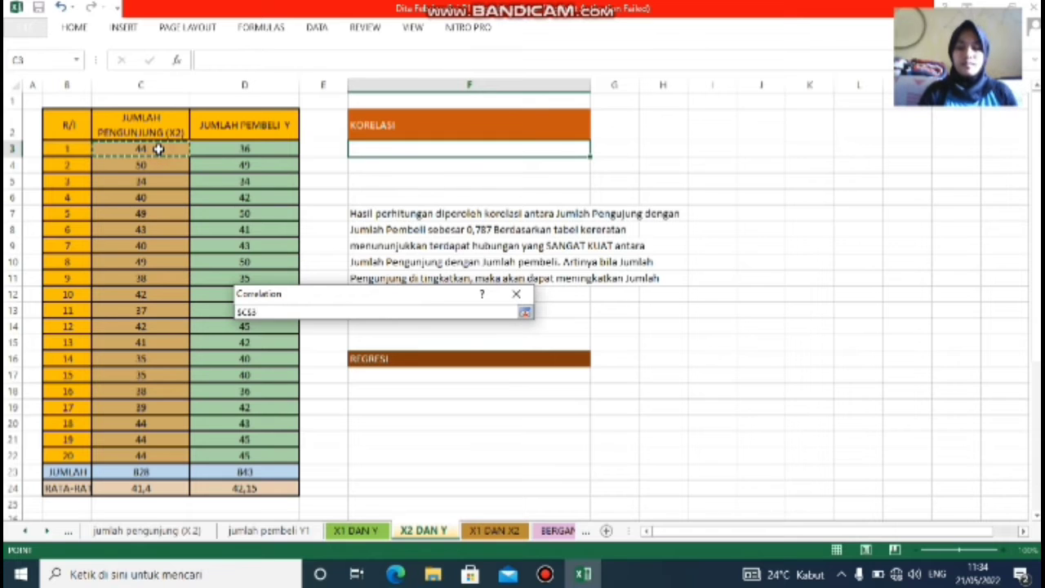
key(Up)
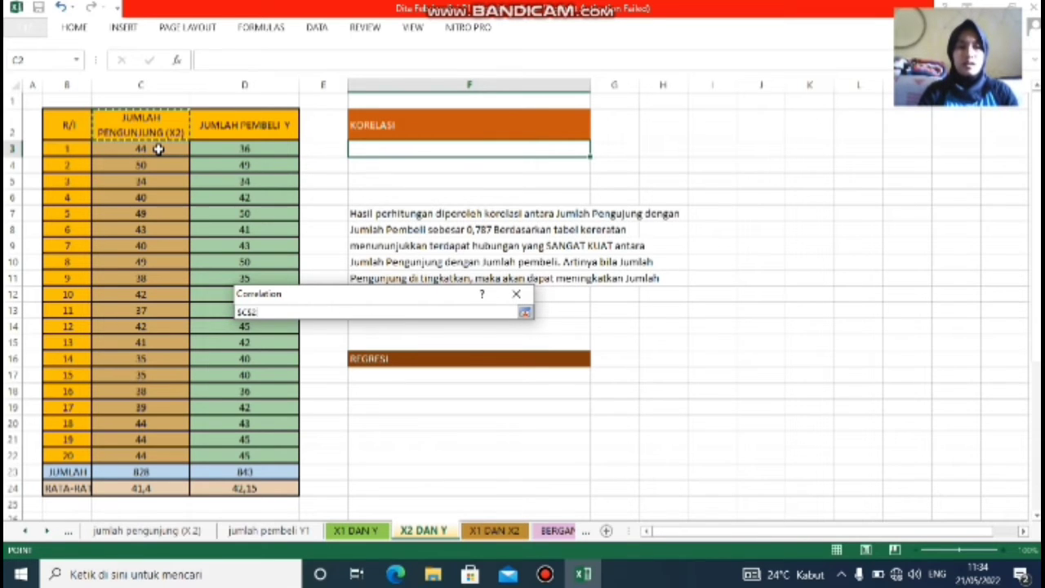
key(shift+Down)
key(shift+Down)
key(shift+Down)
key(shift+Down)
key(shift+Down)
key(shift+Down)
key(shift+Down)
key(shift+Down)
key(shift+Down)
key(shift+Down)
key(shift+Down)
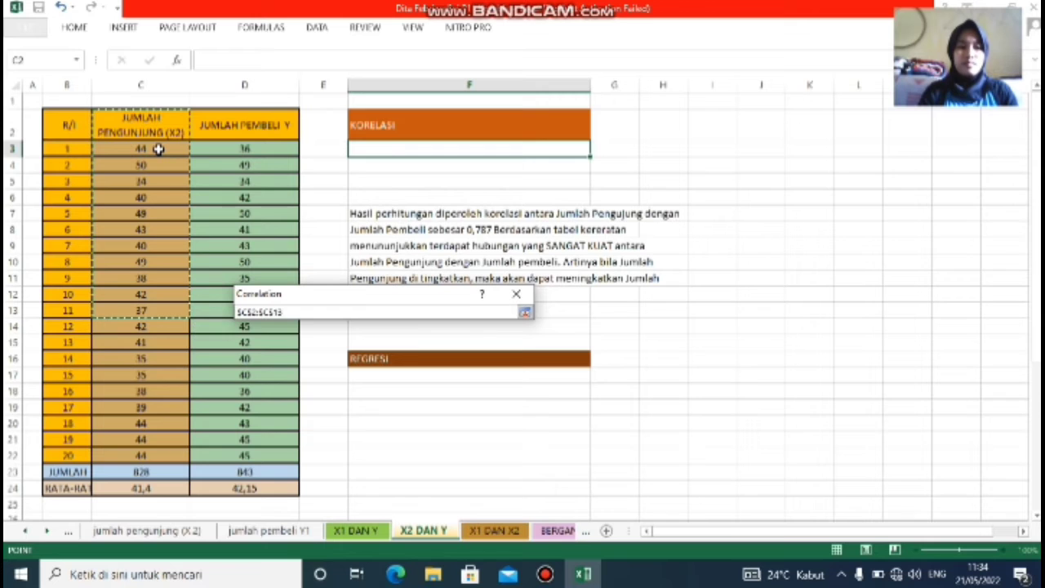
key(shift+Down)
key(shift+Down)
key(shift+Down)
key(shift+Down)
key(shift+Down)
key(shift+Down)
key(shift+Down)
key(shift+Down)
key(shift+Down)
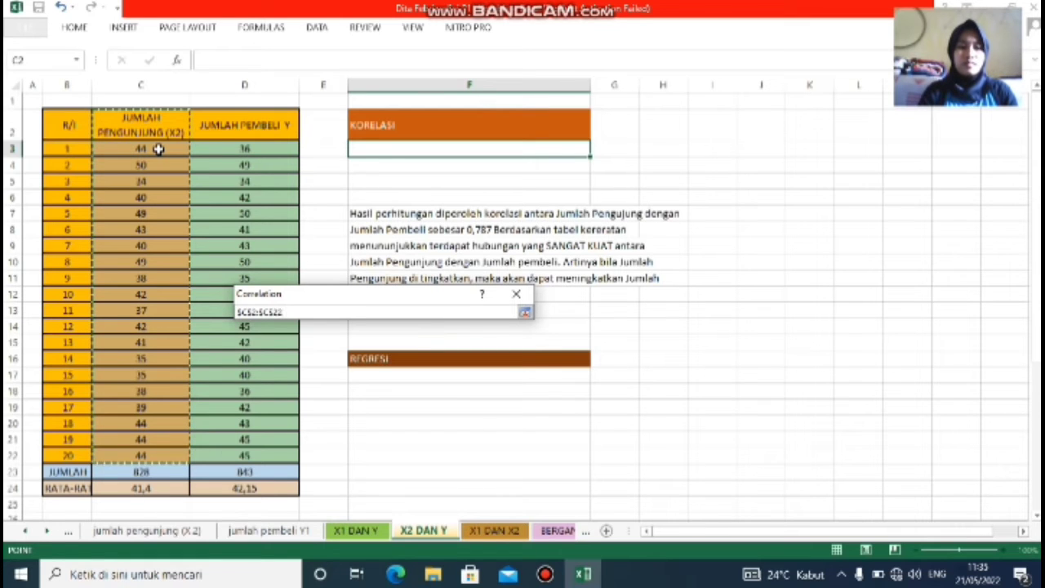
key(Return)
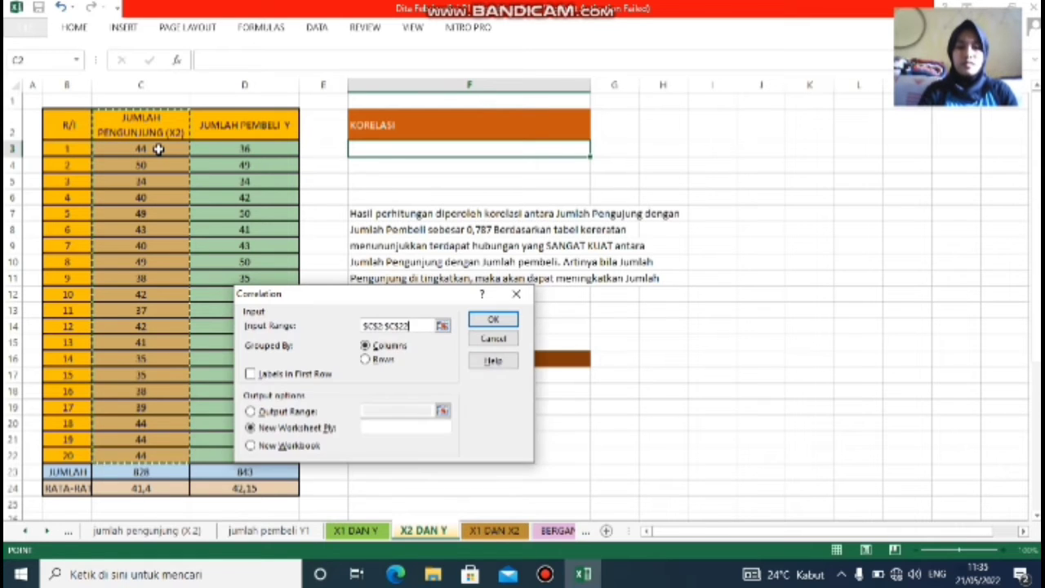
Mark the first row as labels, set the output range to $F$3 and run the correlation.
click(252, 374)
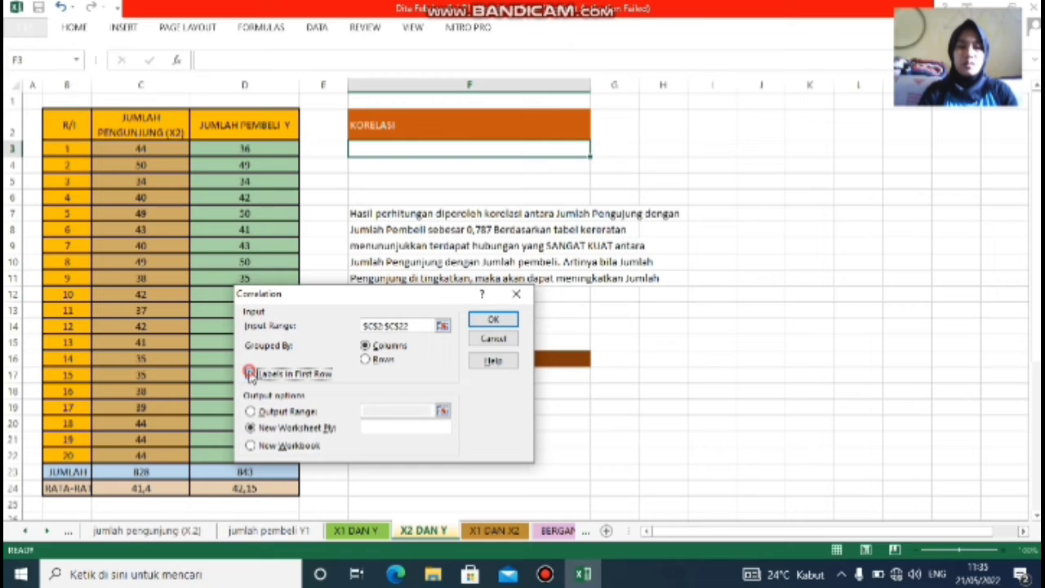
click(306, 412)
click(442, 411)
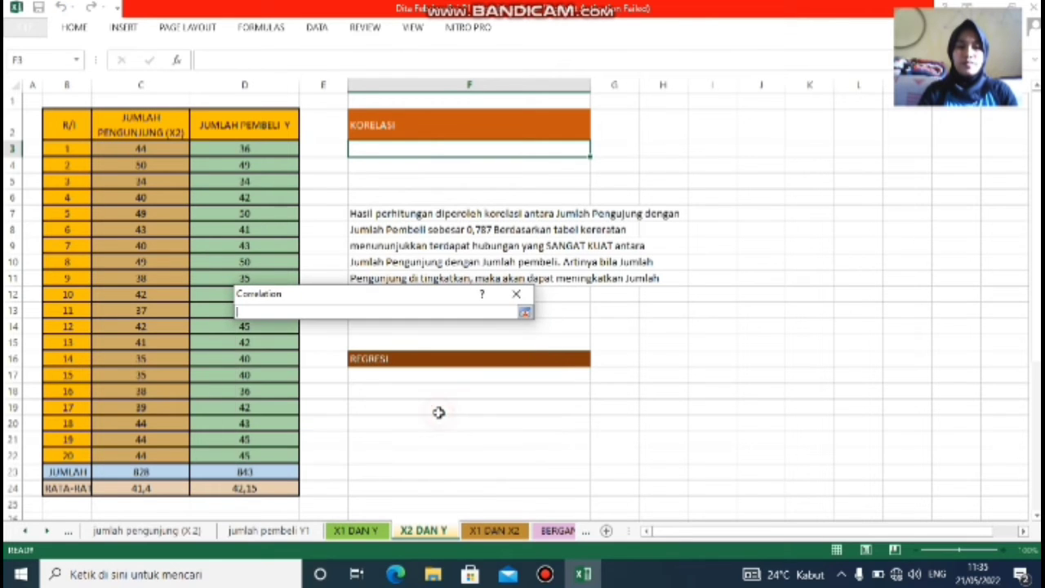
click(439, 147)
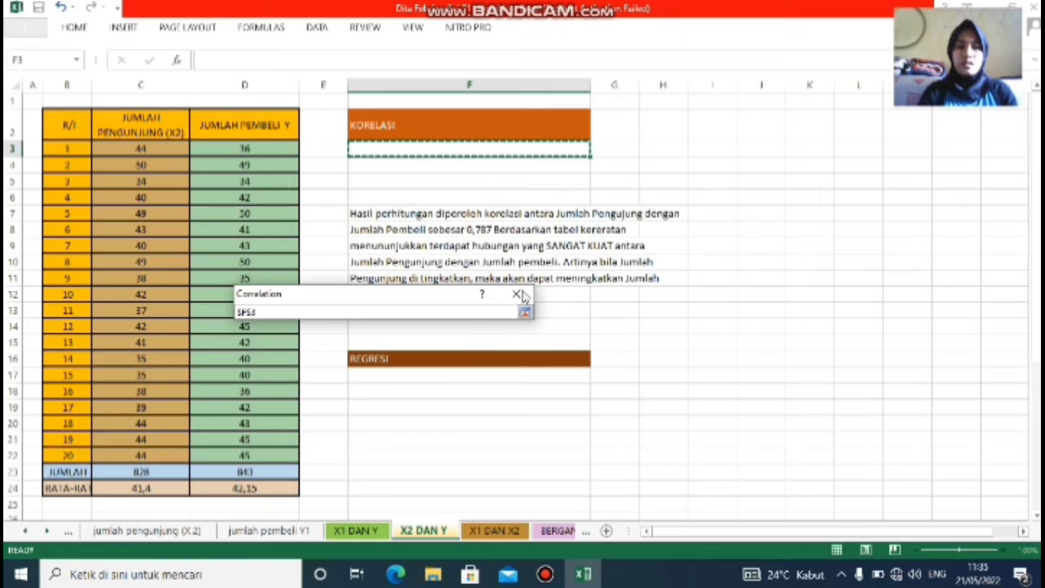
click(525, 312)
click(517, 320)
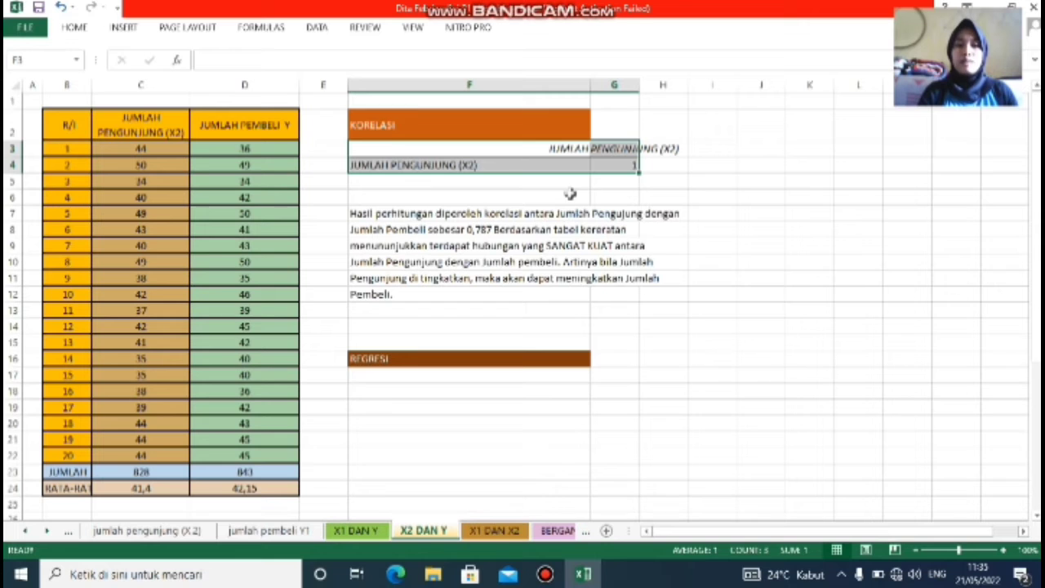
Start a Regression analysis from F17 below the REGRESI heading, with the Jumlah Pembeli values $D$3:$D$22 as the Y range.
click(482, 357)
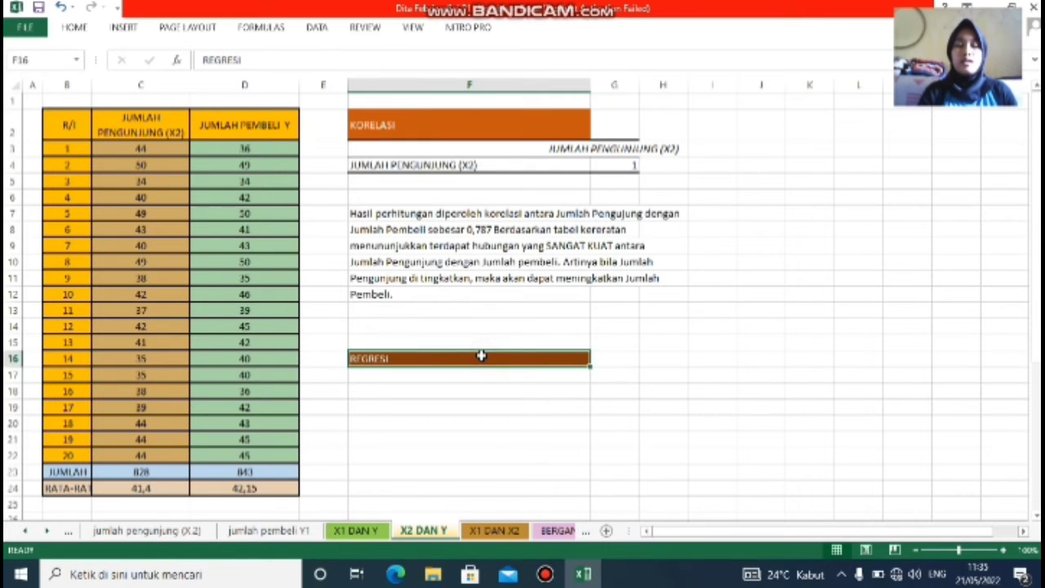
click(437, 377)
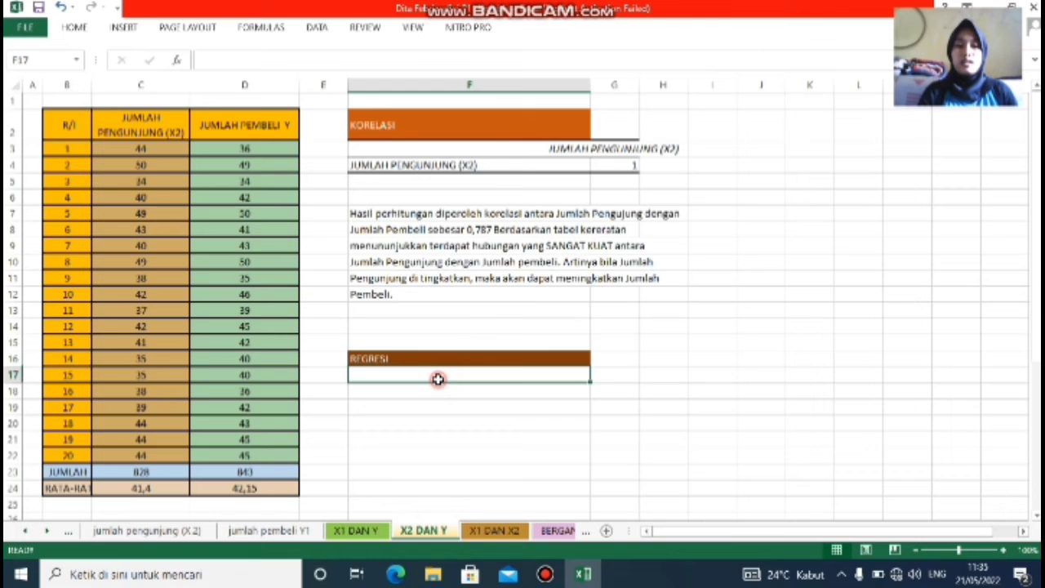
click(319, 27)
click(950, 49)
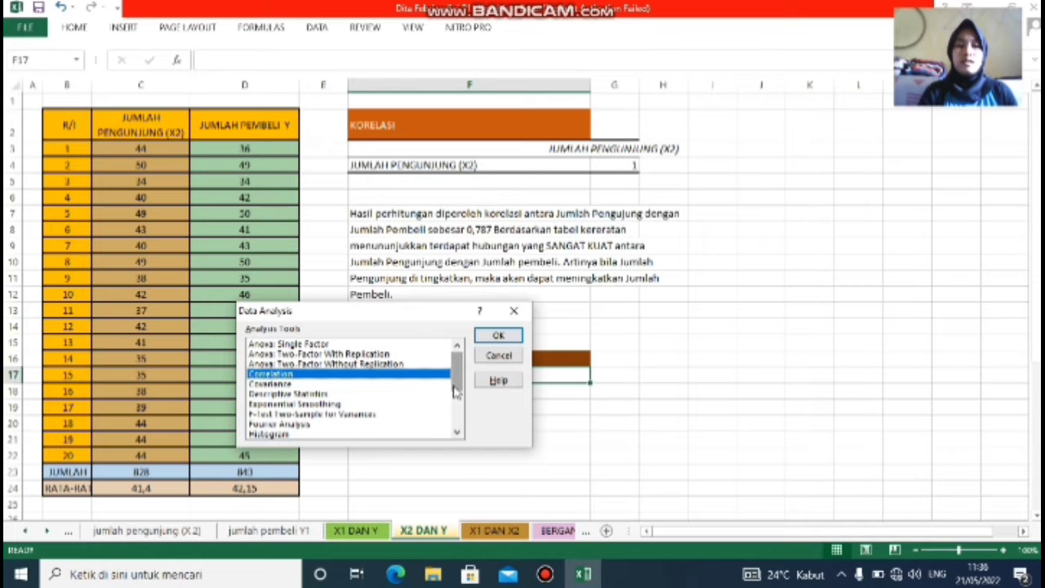
scroll(335, 400, down, 3)
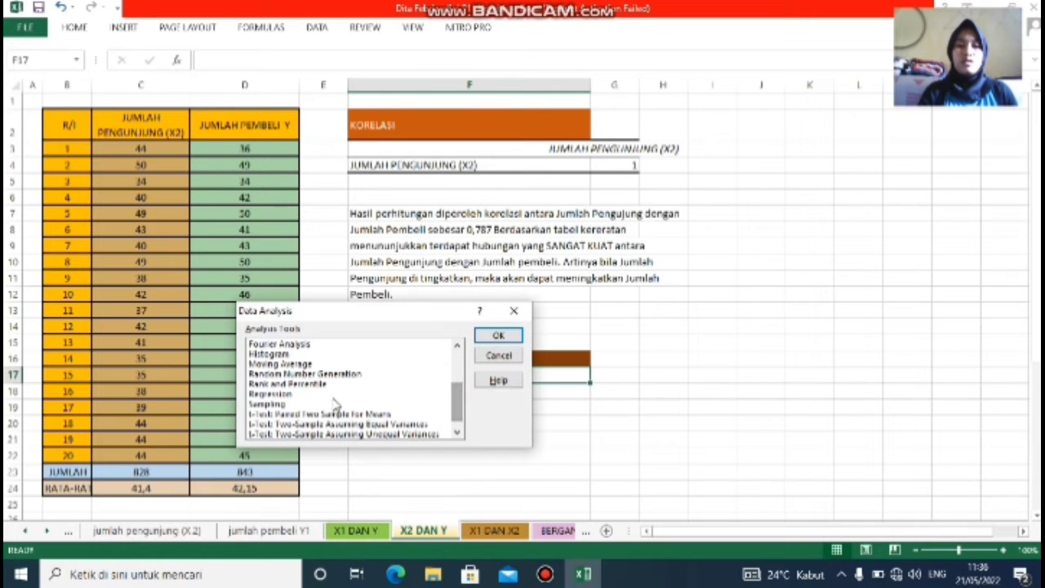
click(381, 394)
click(498, 337)
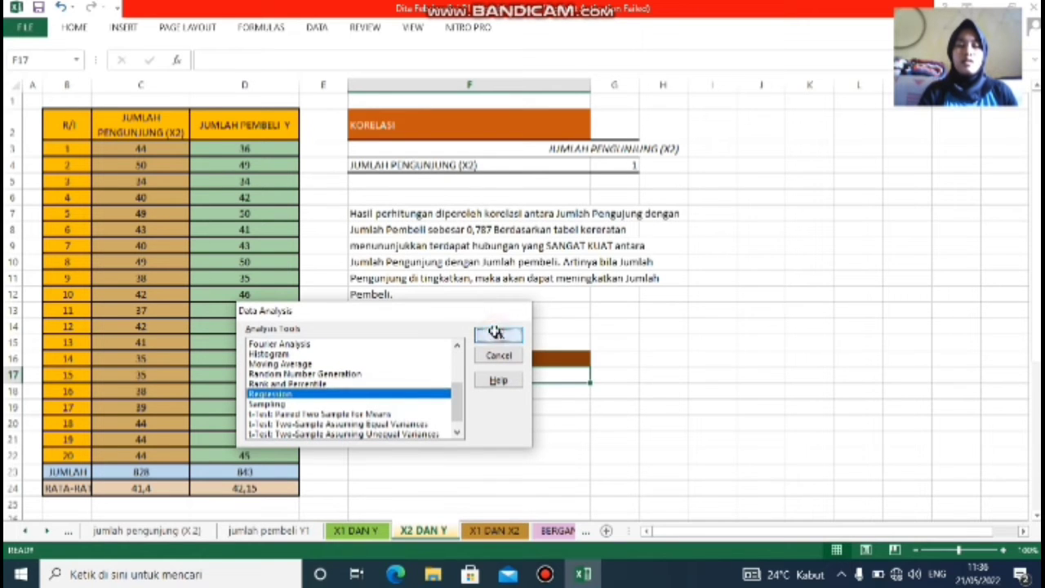
click(446, 278)
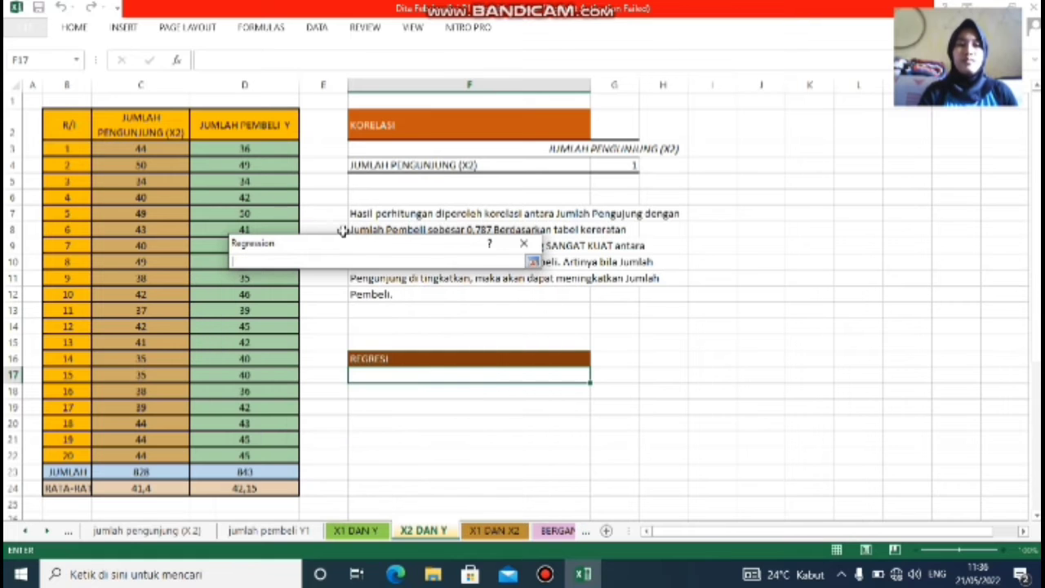
drag(245, 149, 237, 445)
key(shift+Down)
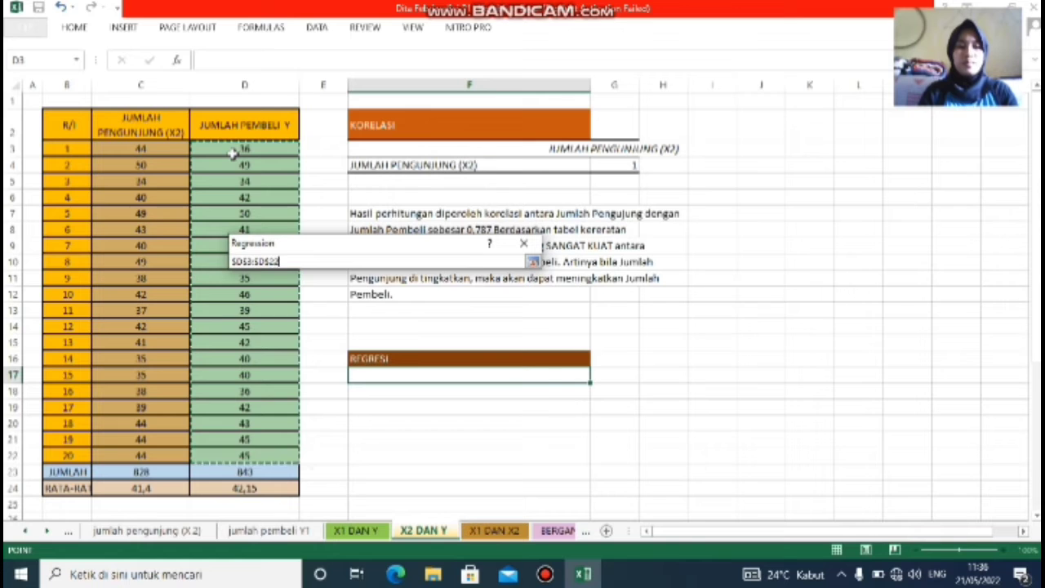
key(Return)
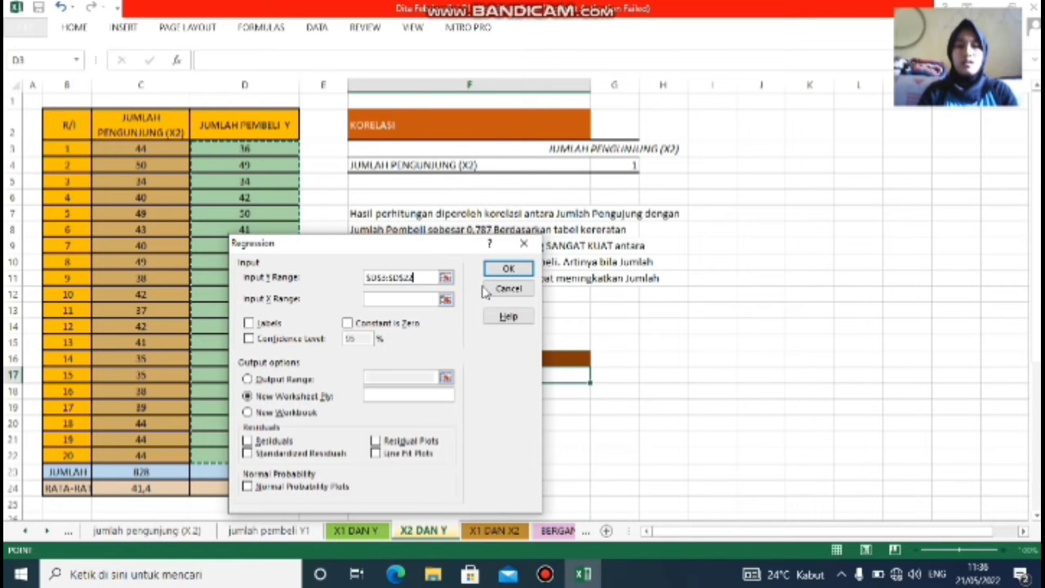
Set the regression's X range to the Jumlah Pengunjung (X2) values, $C$3:$C$22.
click(445, 299)
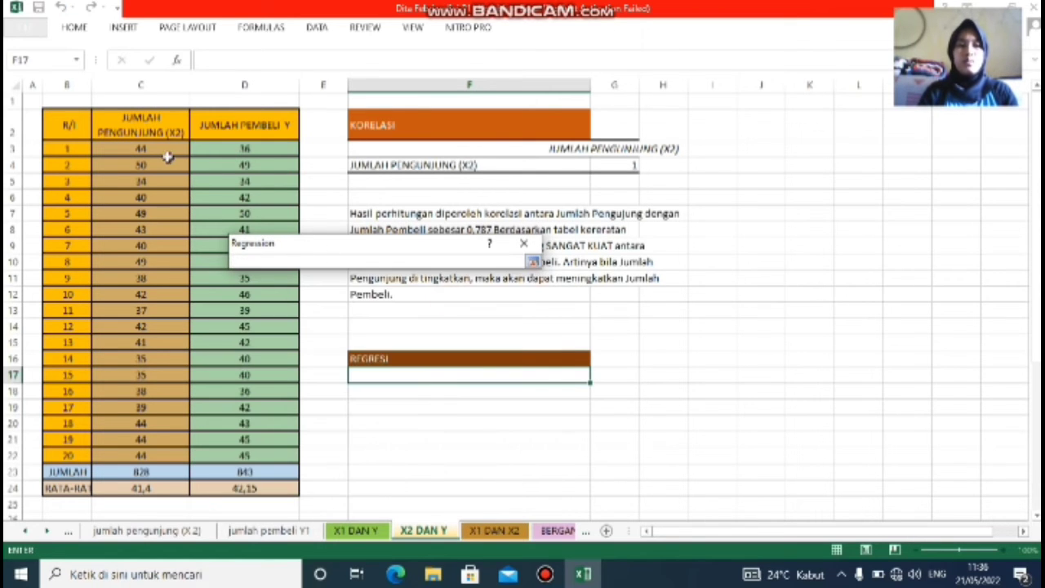
drag(167, 149, 167, 315)
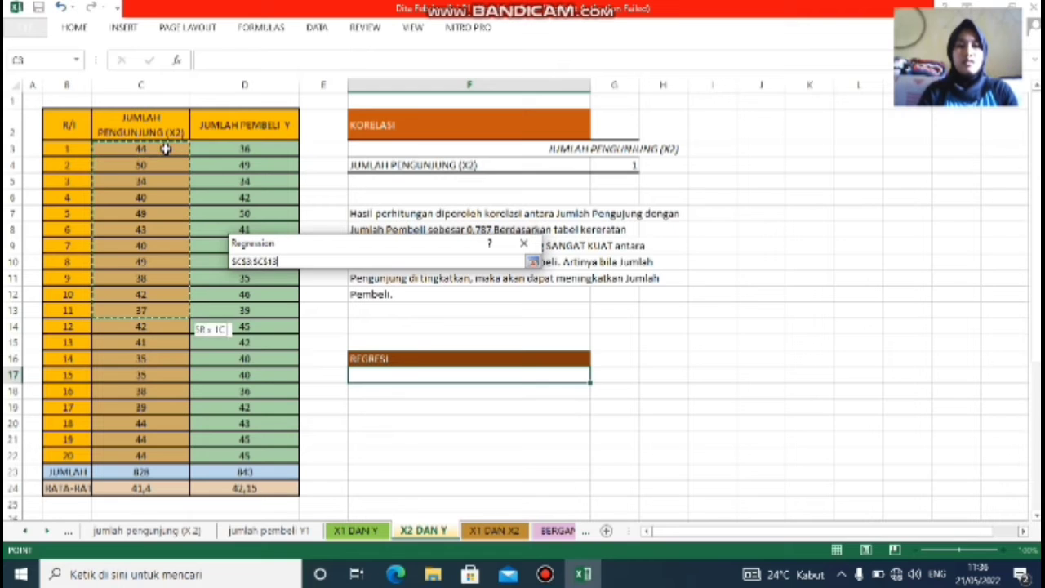
key(shift+Down)
key(shift+Down)
key(shift+Down)
key(shift+Down)
key(shift+Down)
key(shift+Down)
key(shift+Down)
key(shift+Down)
key(shift+Down)
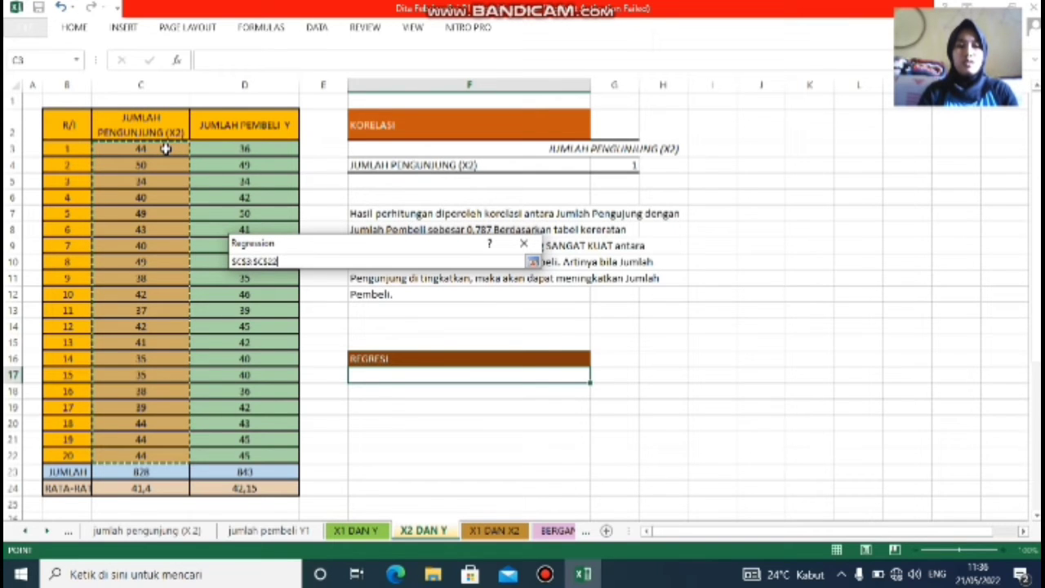
key(Return)
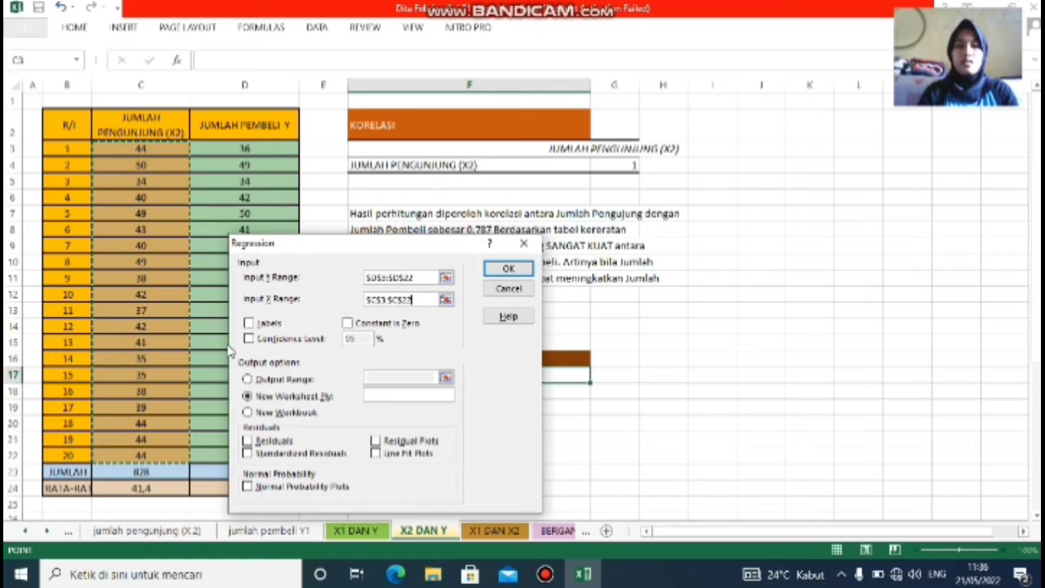
Turn on Labels, set the regression output range to $F$17 and run the analysis.
click(248, 323)
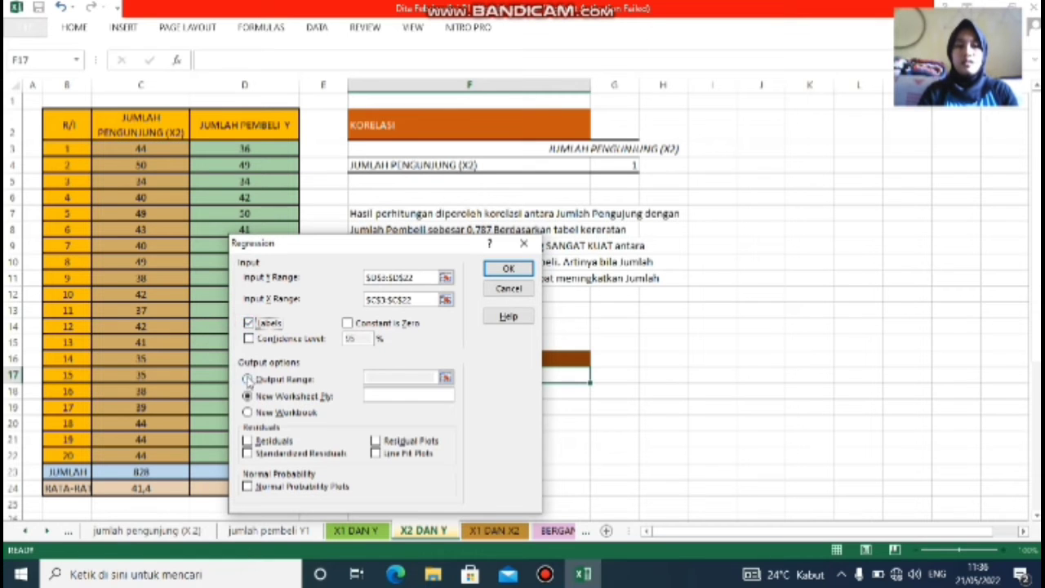
click(248, 380)
click(446, 377)
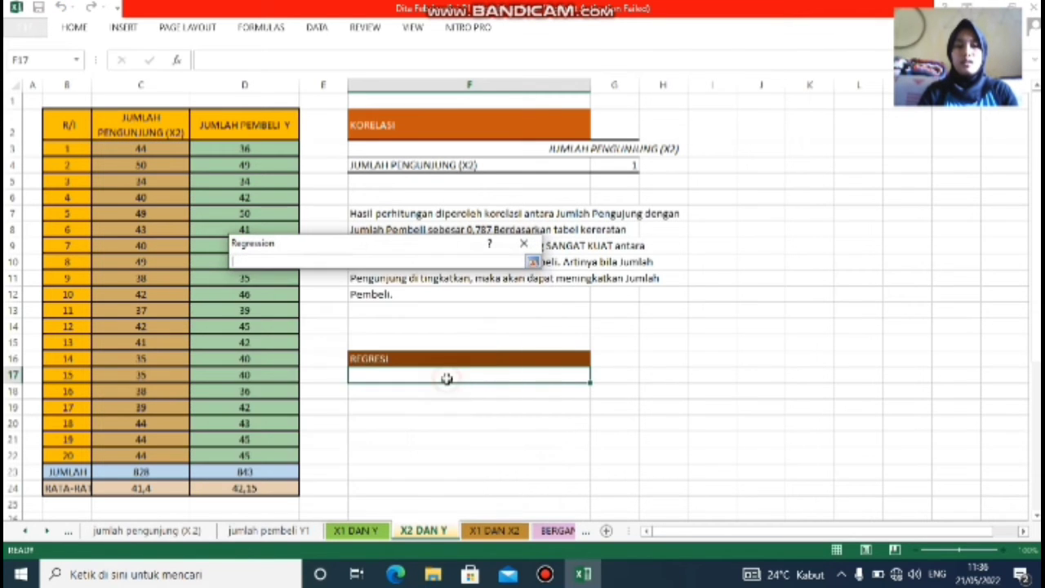
click(458, 378)
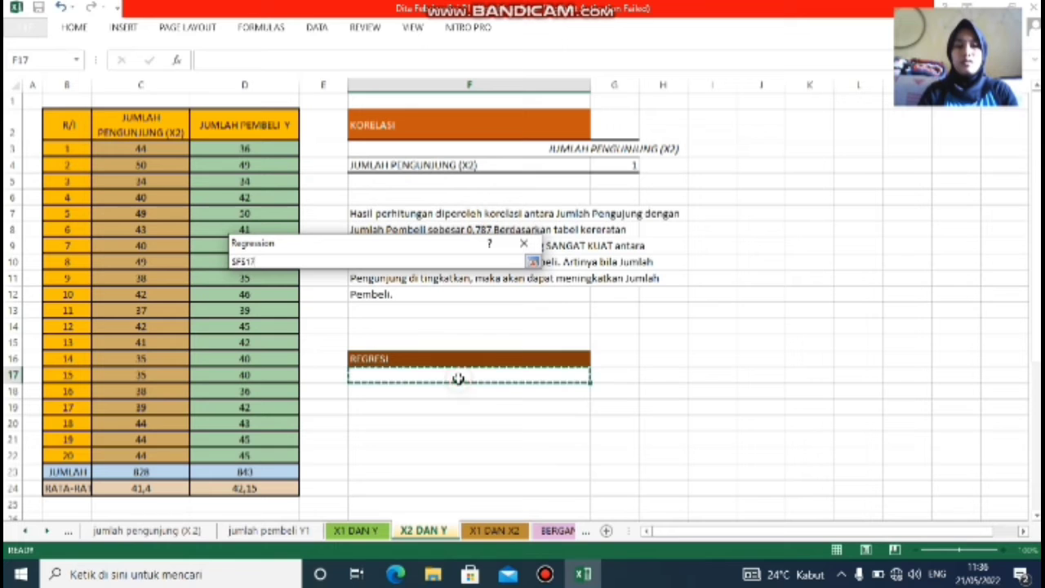
click(533, 262)
click(530, 269)
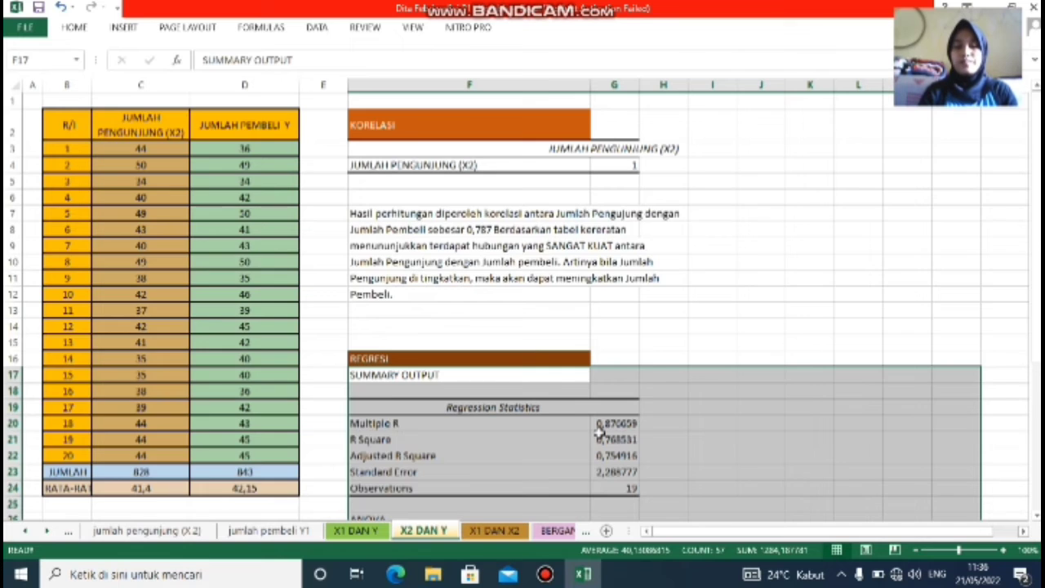
Review the X2 and Y regression summary, ANOVA and coefficient tables, and the interpretation text below them.
scroll(599, 433, down, 5)
click(852, 505)
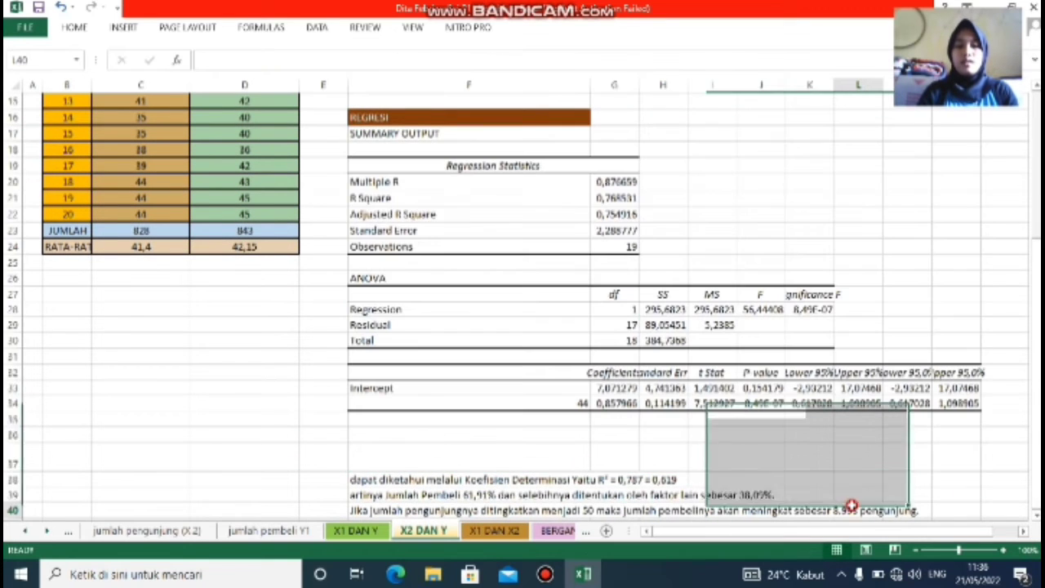
key(Down)
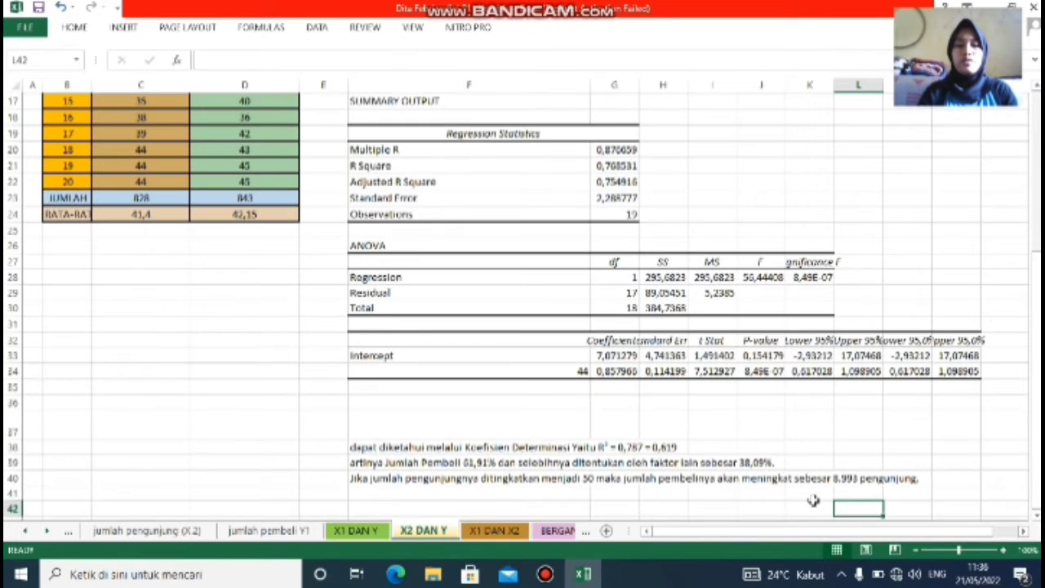
click(540, 299)
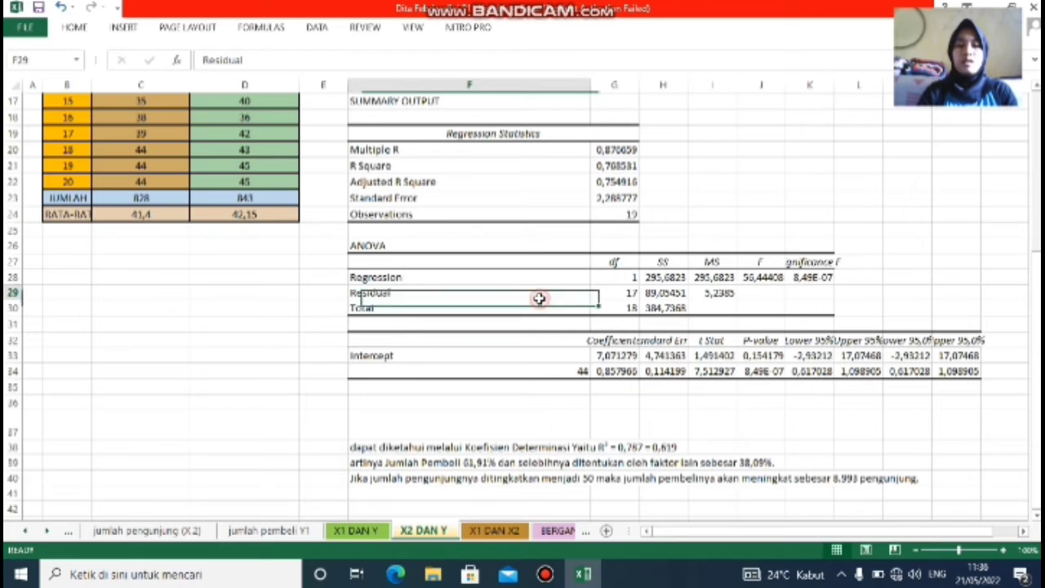
click(793, 249)
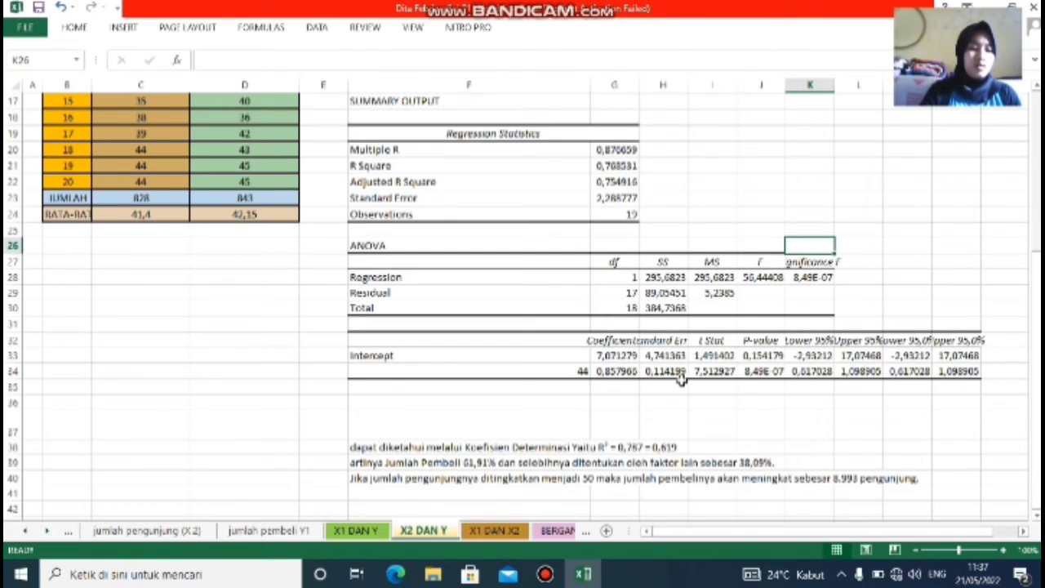
On the X1 DAN X2 sheet, start a Correlation analysis from F4 below the KORELASI heading.
click(494, 530)
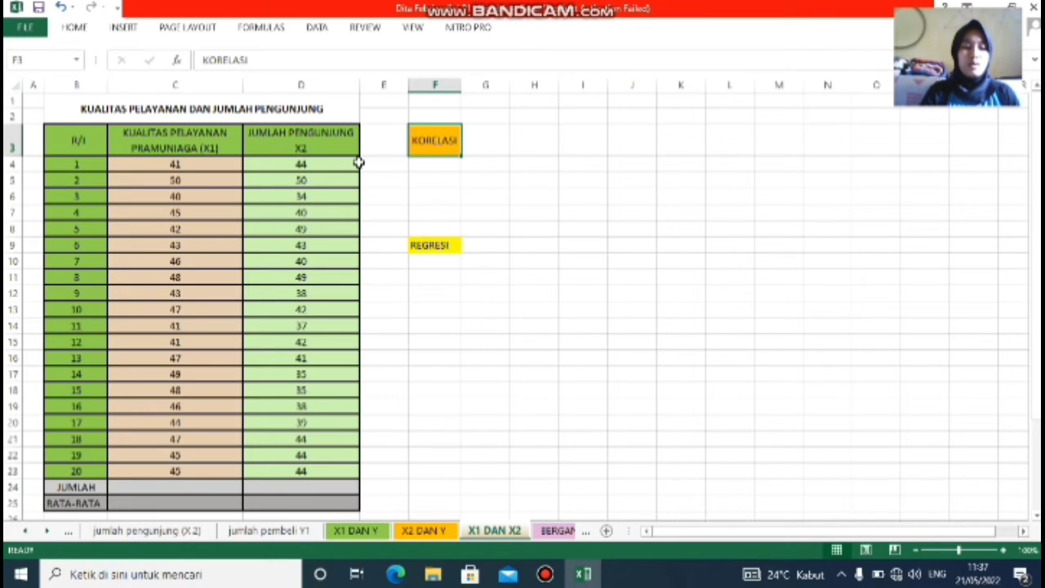
click(435, 168)
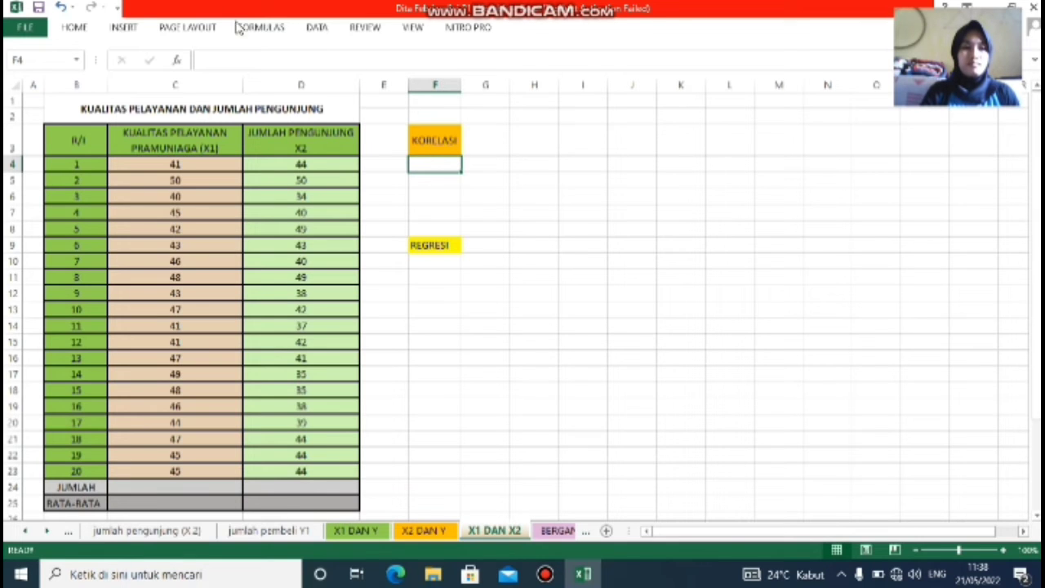
click(317, 27)
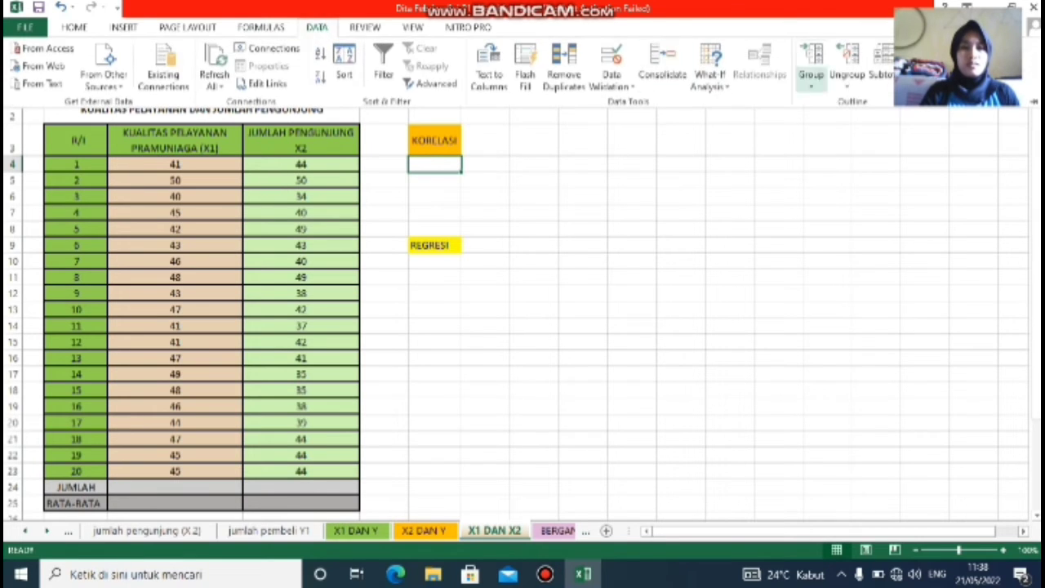
click(951, 49)
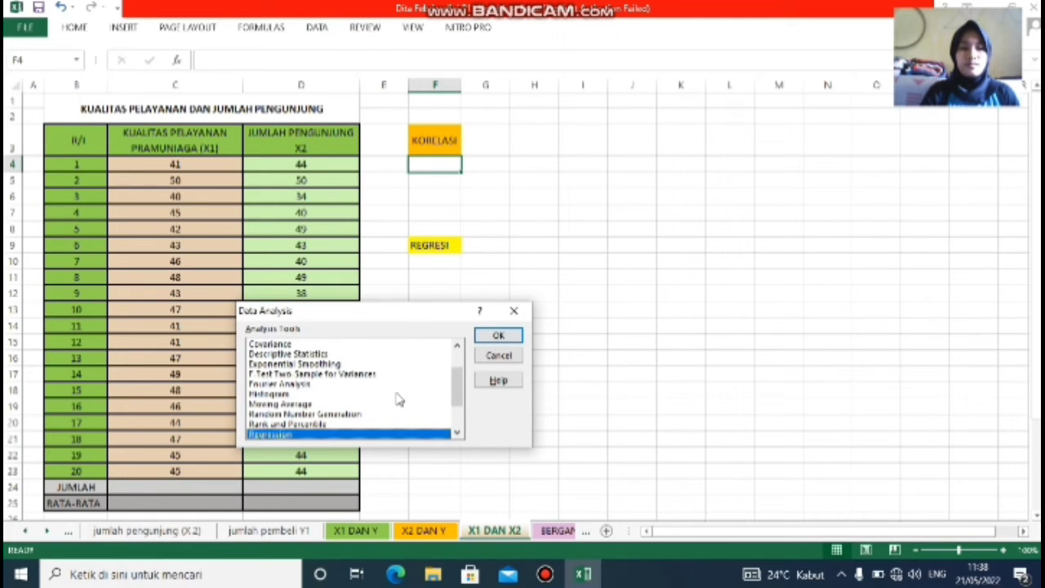
scroll(454, 376, up, 2)
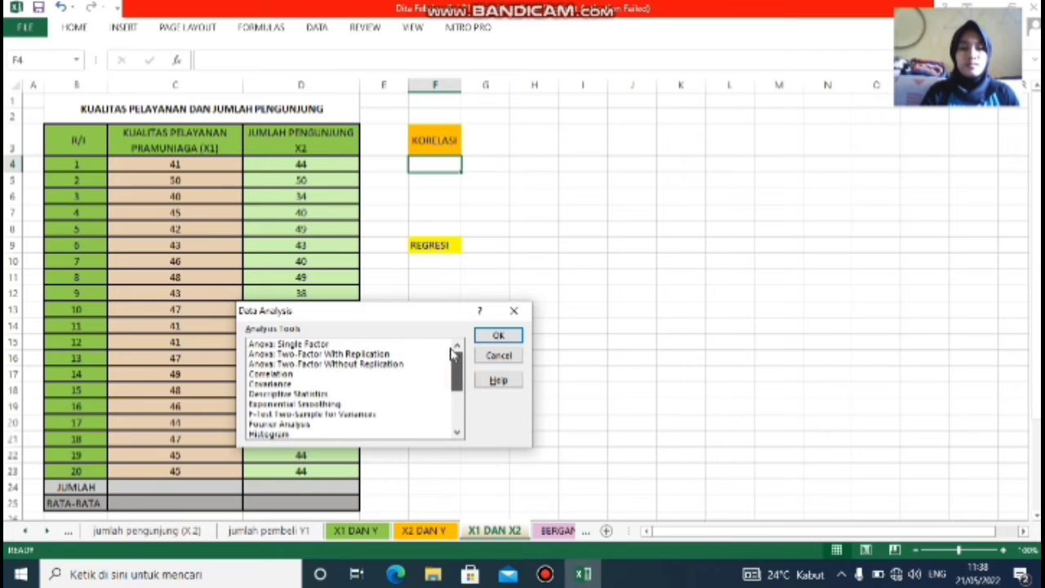
click(295, 374)
click(495, 336)
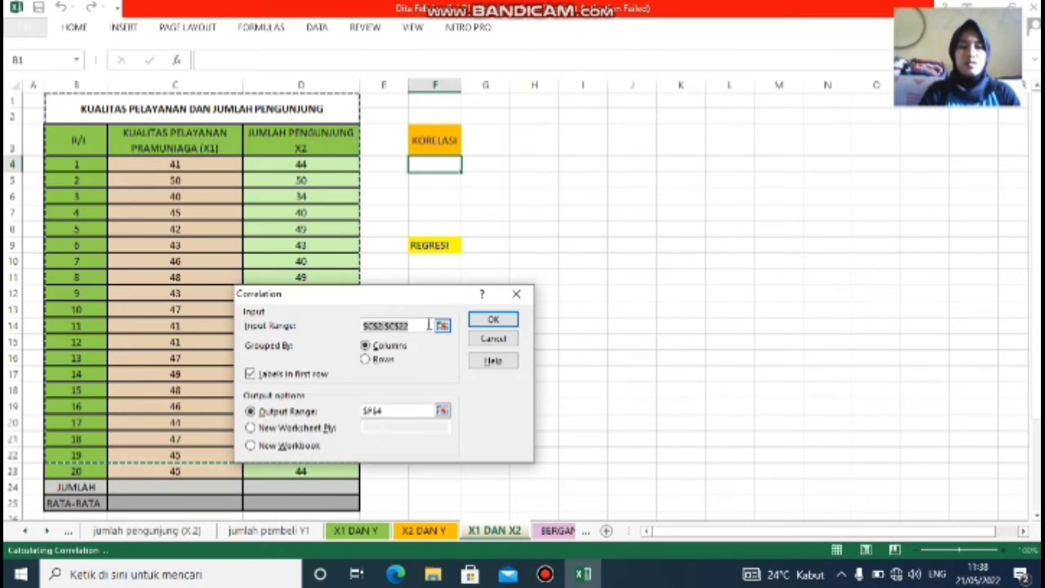
Set the correlation's input range to the X1 and X2 columns including their headers, $C$3:$D$23.
click(442, 326)
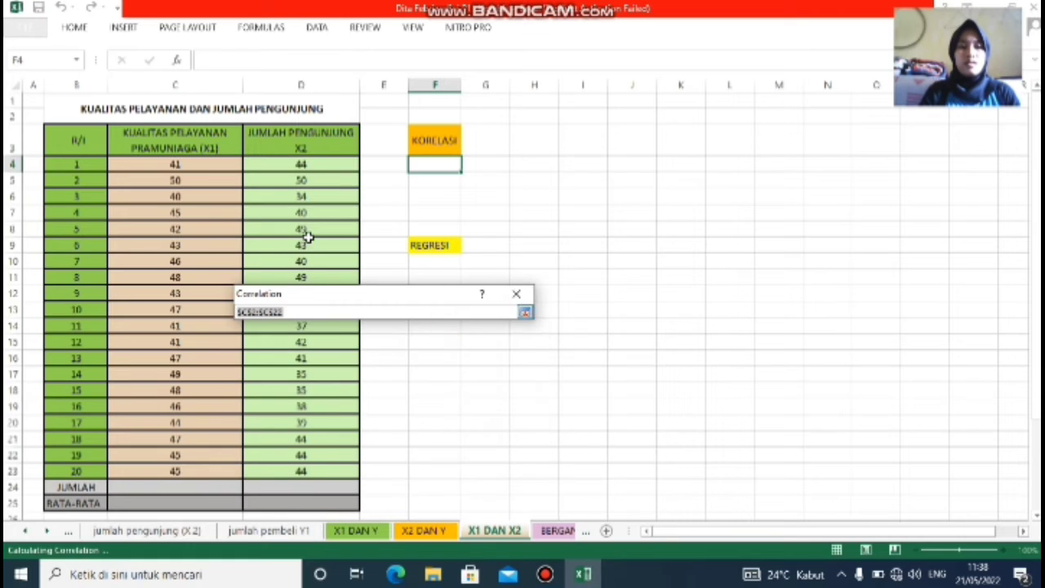
click(193, 164)
key(shift+Right)
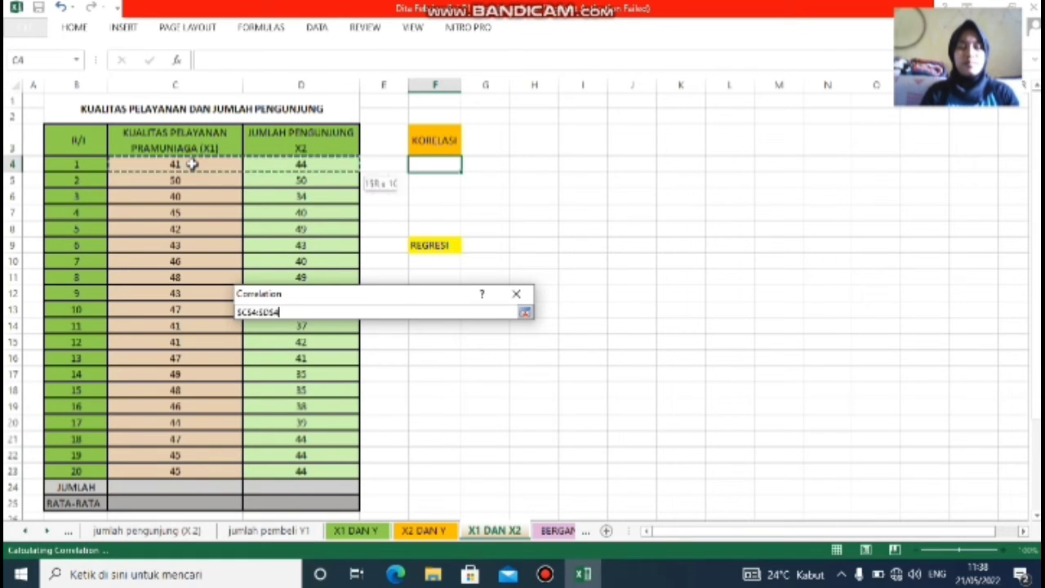
key(Up)
key(shift+Right)
key(shift+Down)
key(shift+Down)
key(shift+Down)
key(shift+Down)
key(shift+Down)
key(shift+Down)
key(shift+Down)
key(shift+Down)
key(shift+Down)
key(shift+Down)
key(shift+Down)
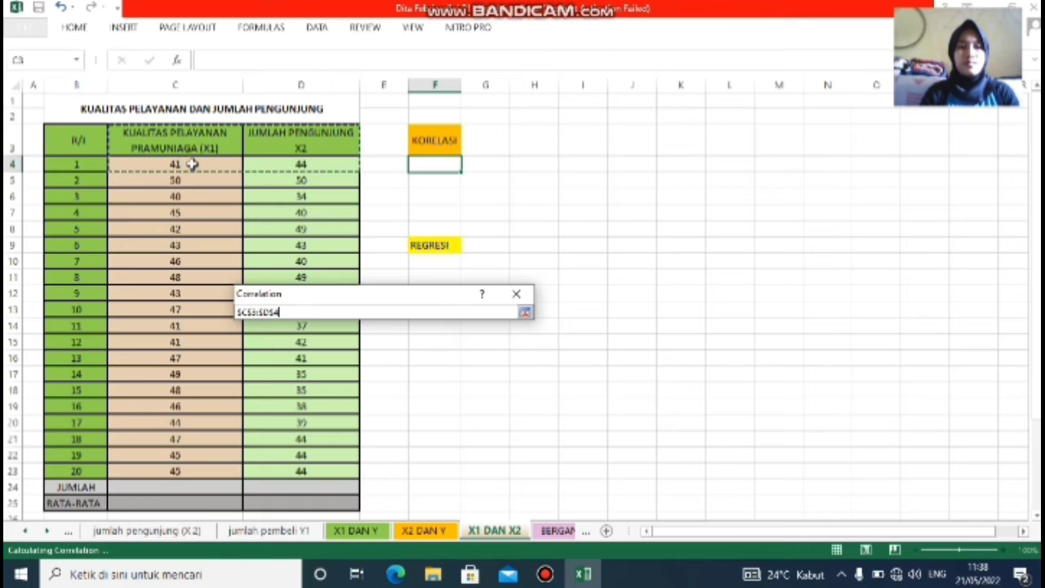
key(shift+Down)
key(shift+Down)
key(shift+Down)
key(shift+Down)
key(shift+Down)
key(shift+Down)
key(shift+Down)
key(shift+Down)
key(shift+Down)
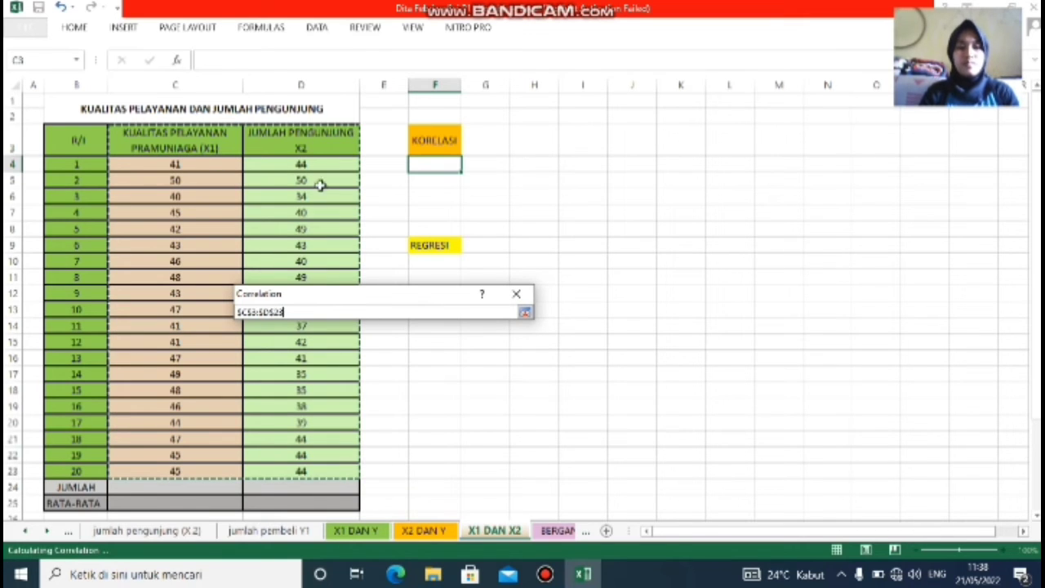
click(526, 314)
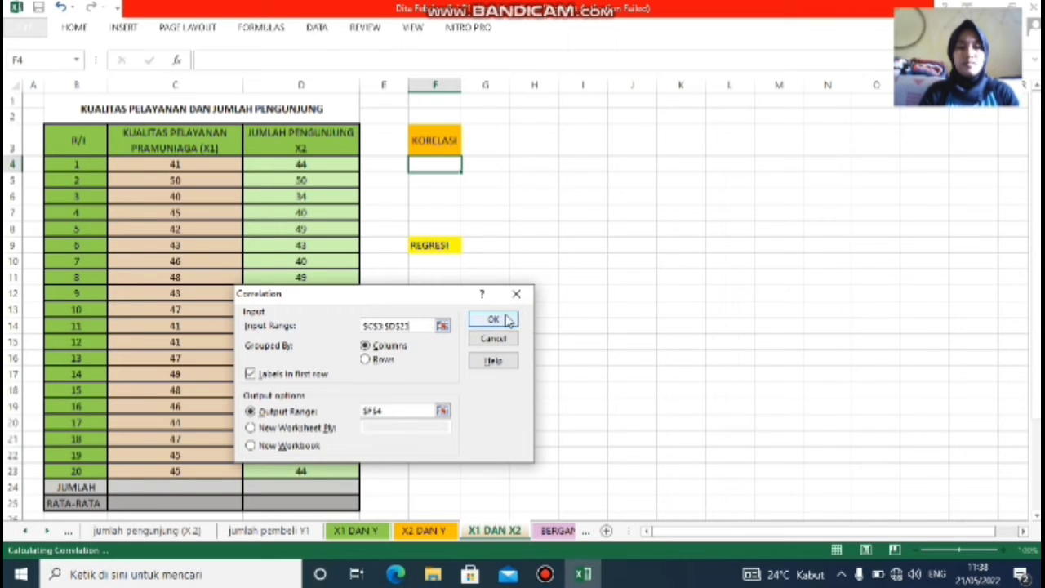
Set the correlation output range to $F$4 and run the analysis.
click(441, 411)
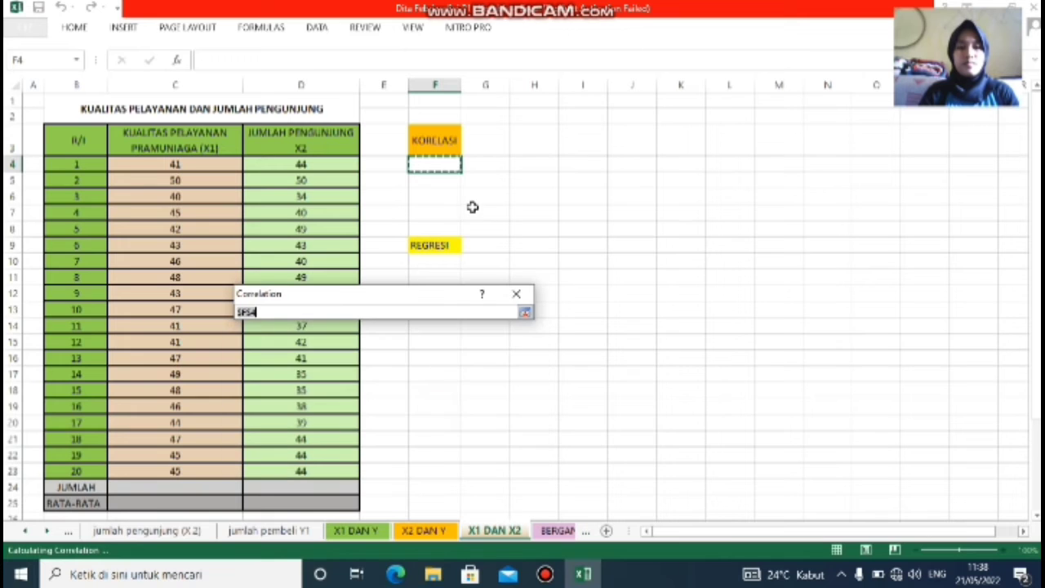
click(445, 166)
click(525, 314)
click(495, 318)
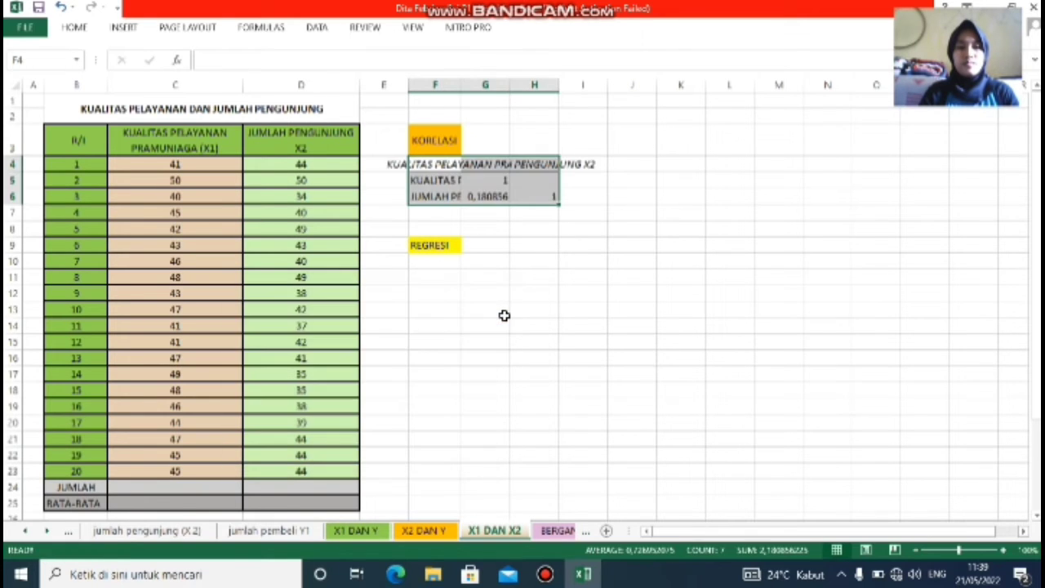
Widen column F and autofit columns G and H to the correlation table's contents.
drag(461, 85, 516, 88)
double_click(564, 85)
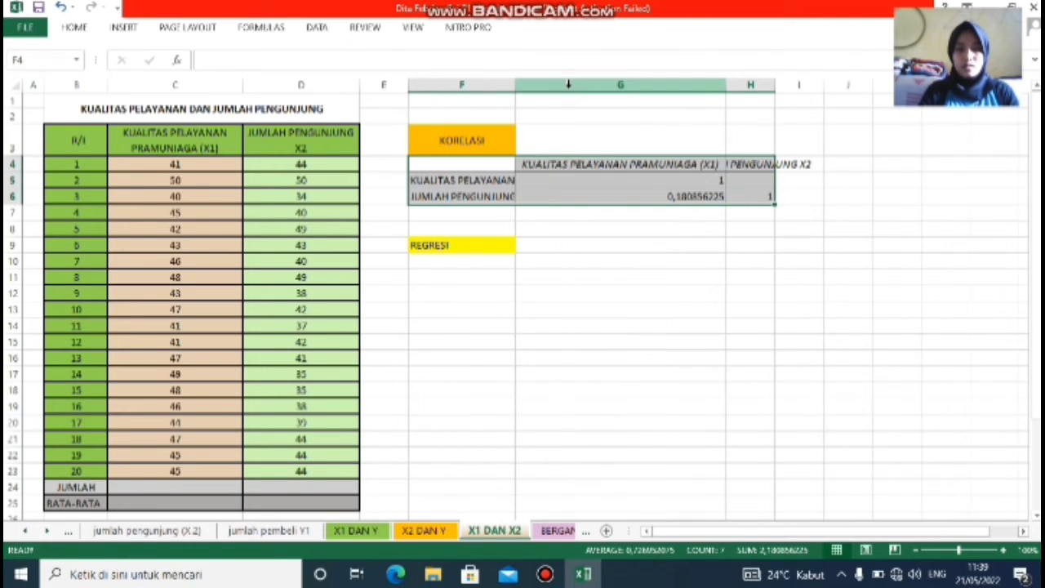
double_click(775, 85)
Start a Regression analysis from F10 below the REGRESI heading, with the Jumlah Pengunjung X2 values $D$4:$D$23 as the Y range.
click(465, 253)
click(464, 261)
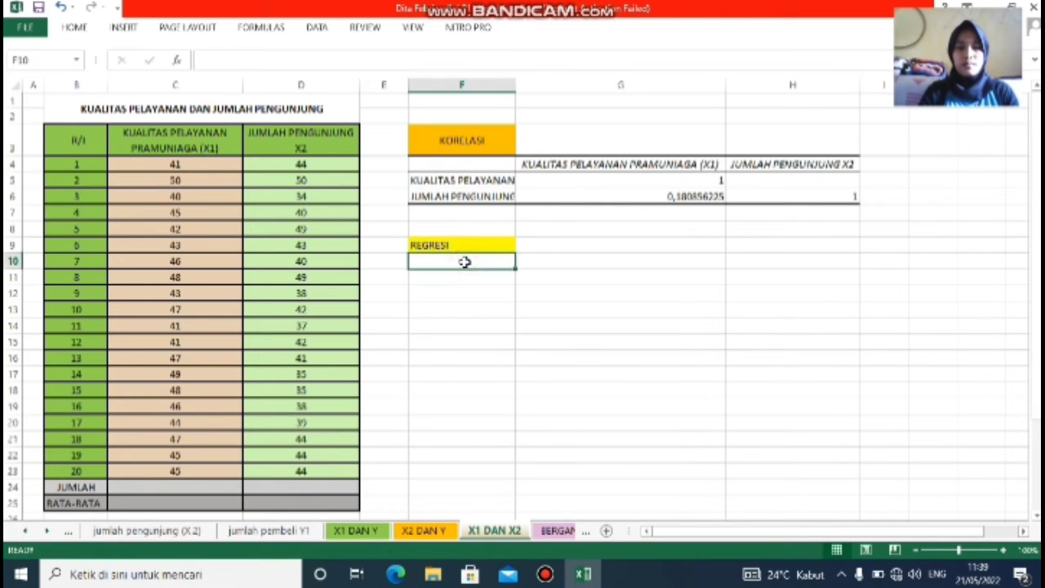
click(312, 28)
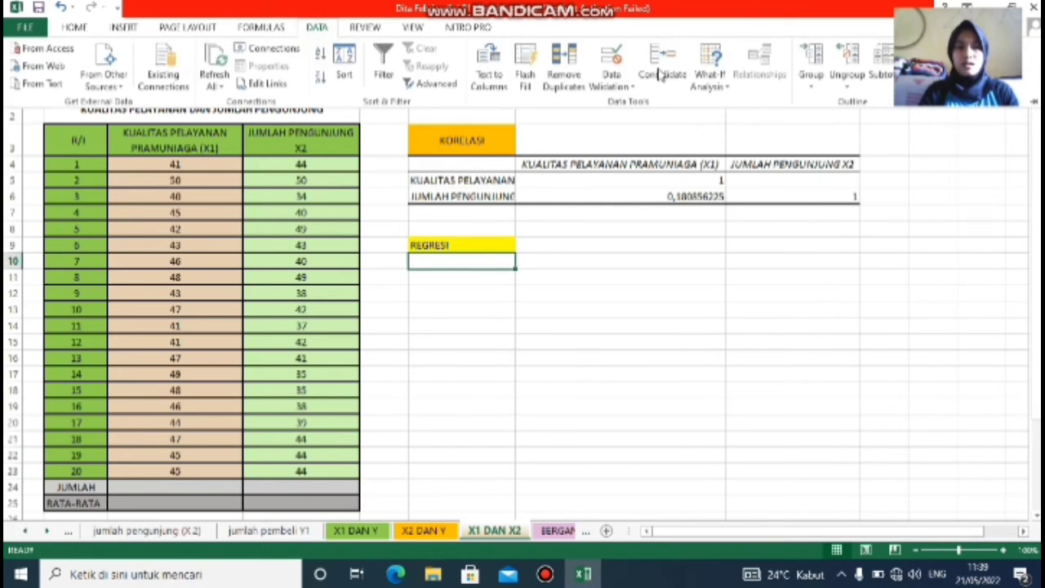
click(939, 65)
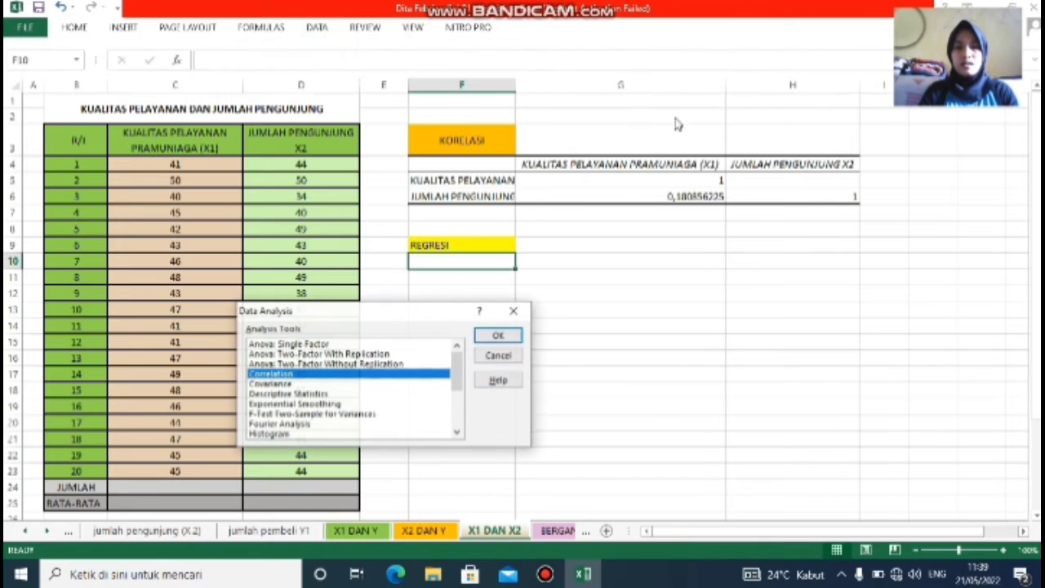
drag(459, 368, 460, 404)
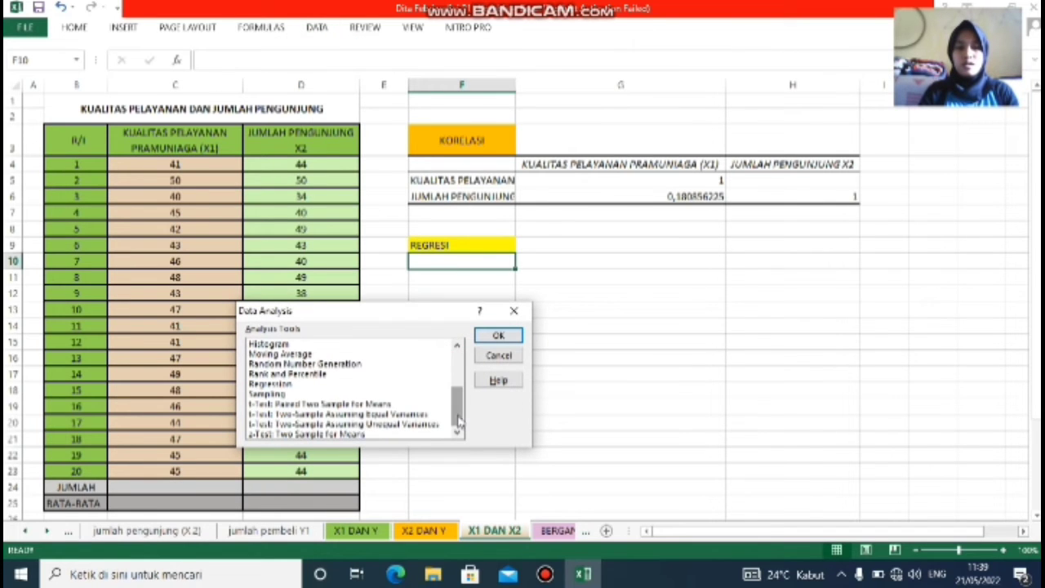
click(347, 383)
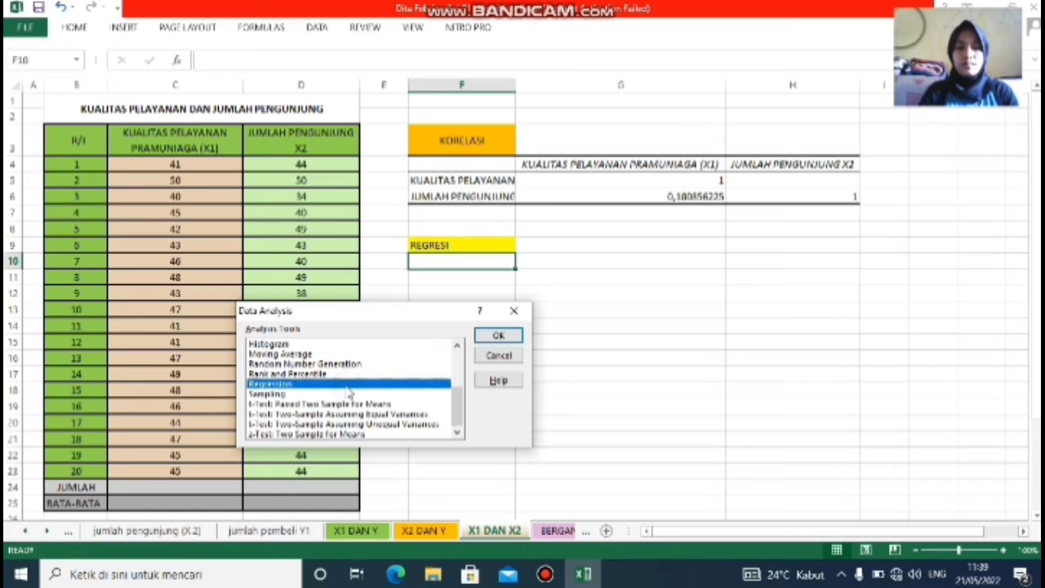
click(495, 336)
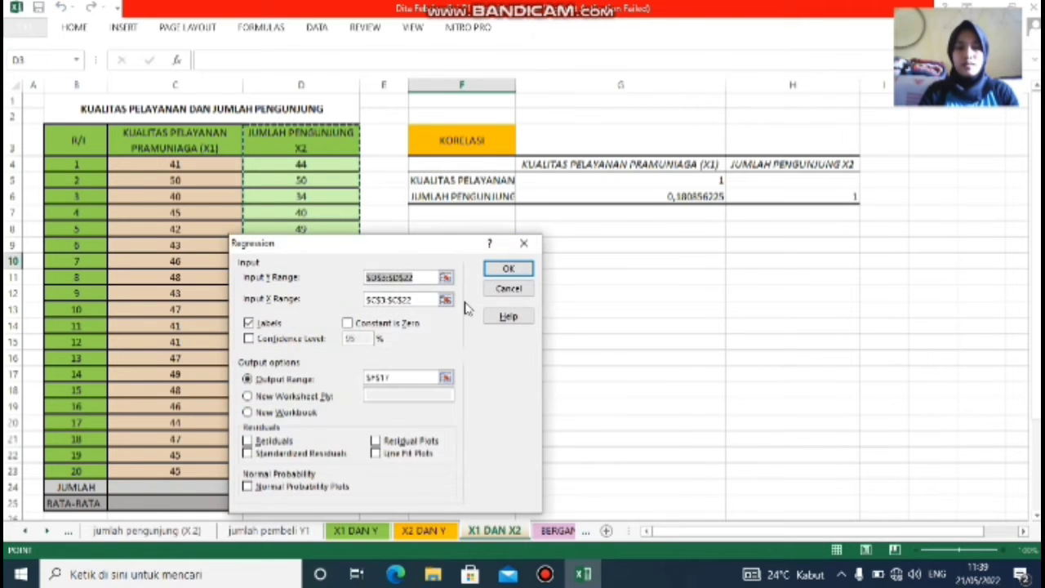
click(445, 278)
click(320, 167)
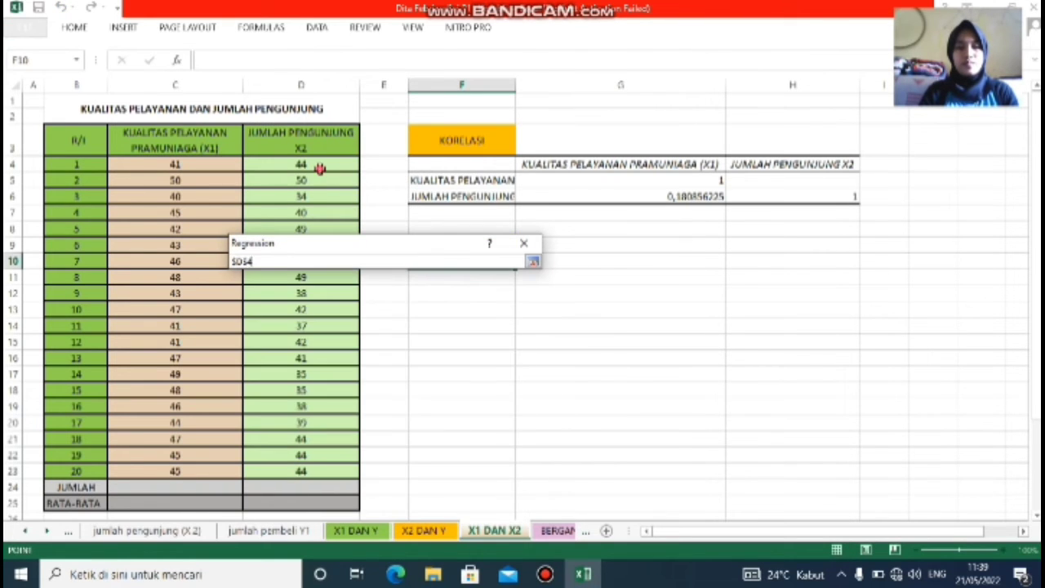
drag(321, 168, 320, 471)
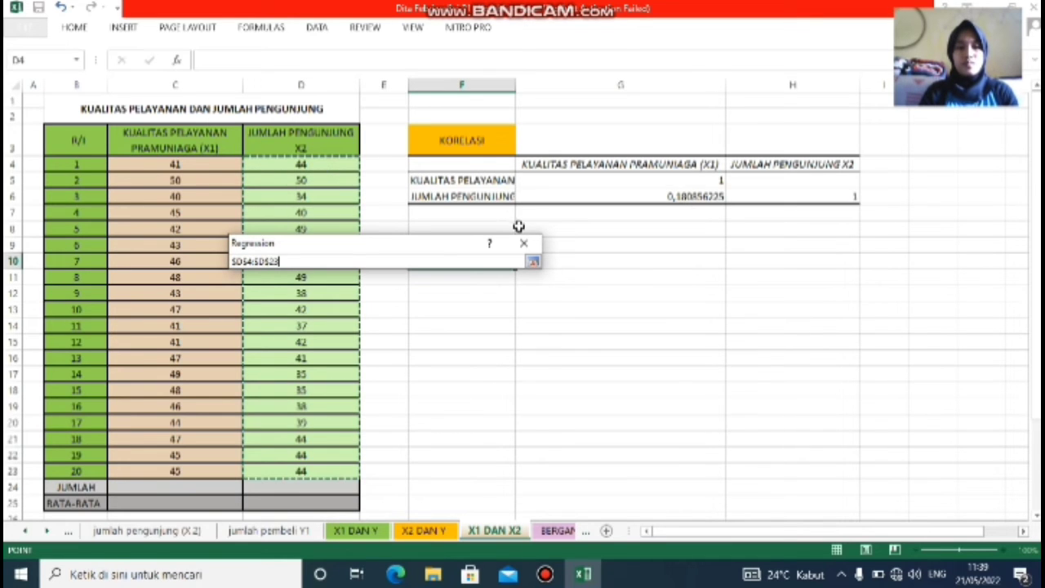
click(532, 261)
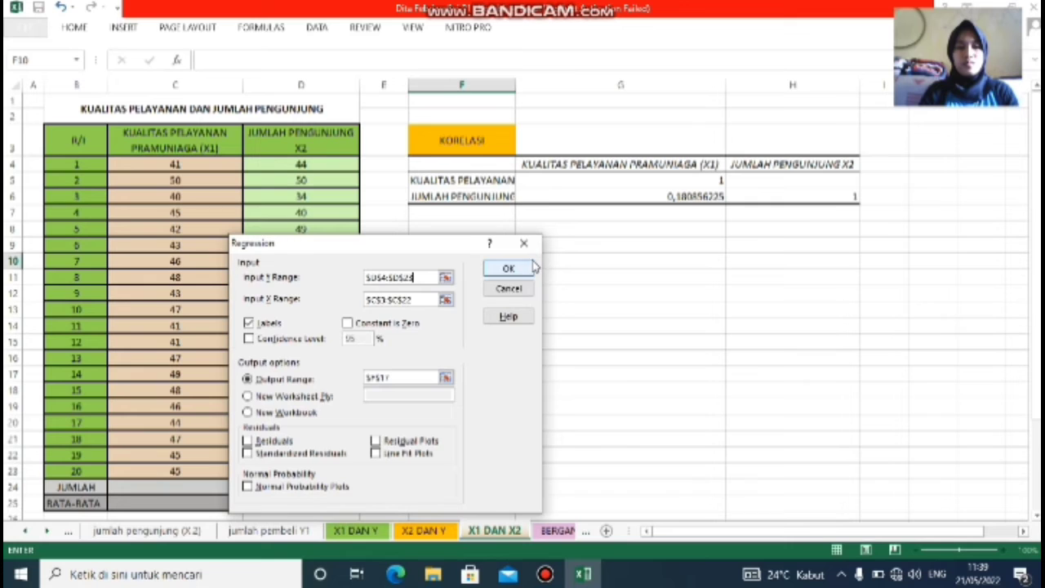
Set the regression's X range to the Kualitas Pelayanan Pramuniaga (X1) values, $C$4:$C$23.
click(447, 300)
drag(217, 168, 221, 471)
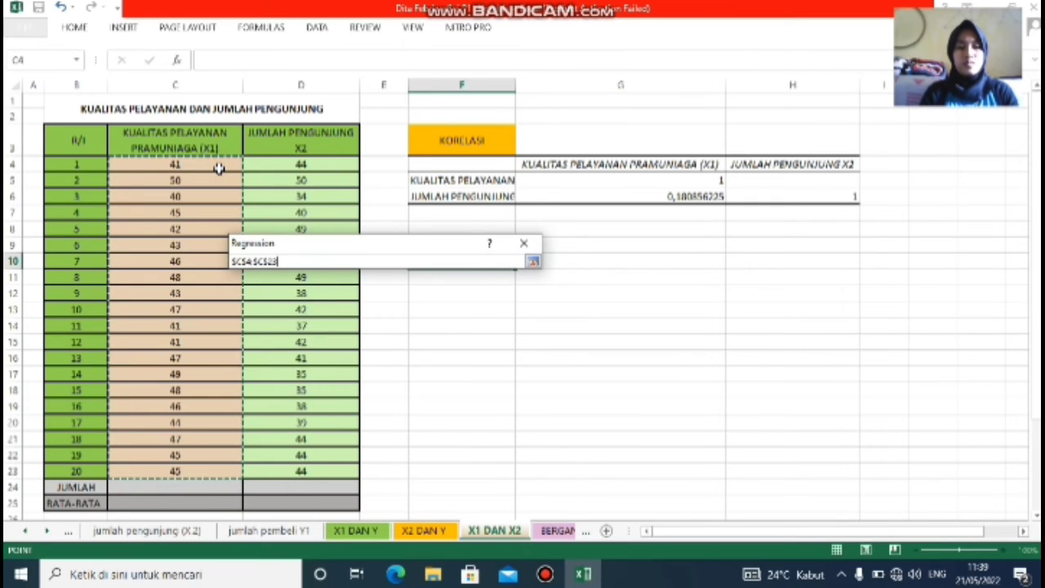
click(533, 261)
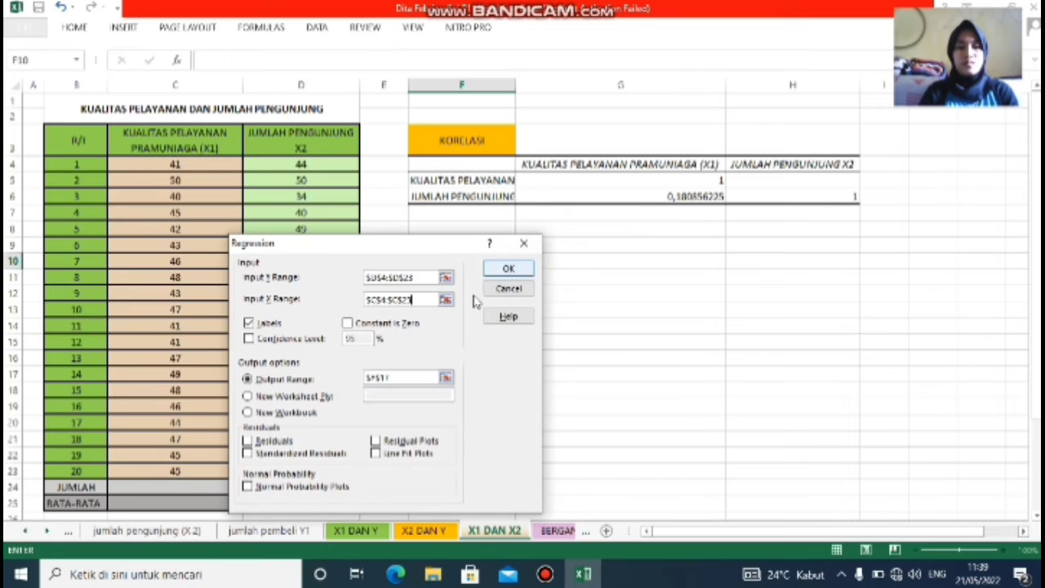
Set the regression output range to $F$10 and run the analysis.
click(445, 377)
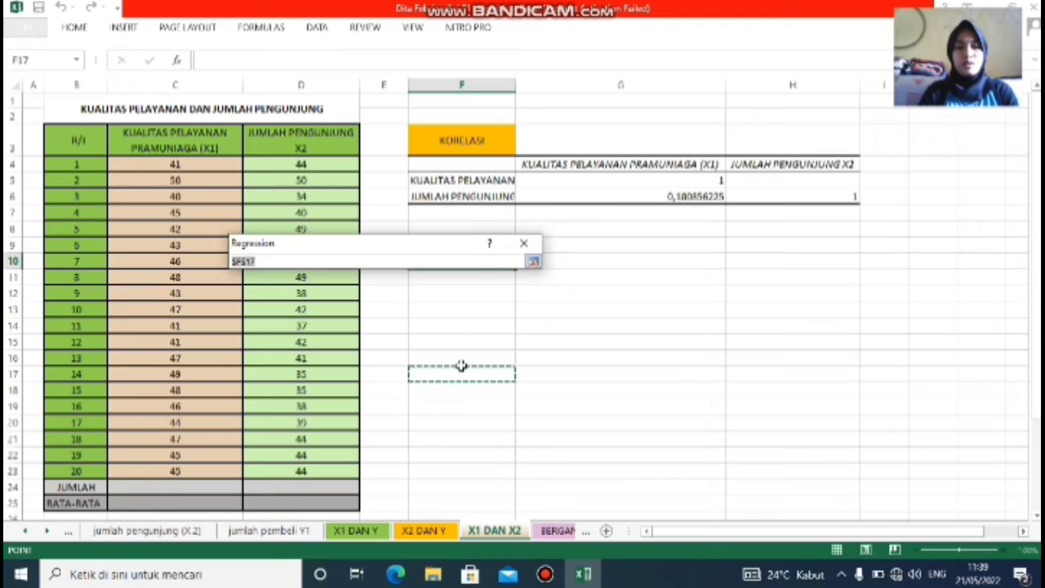
click(481, 286)
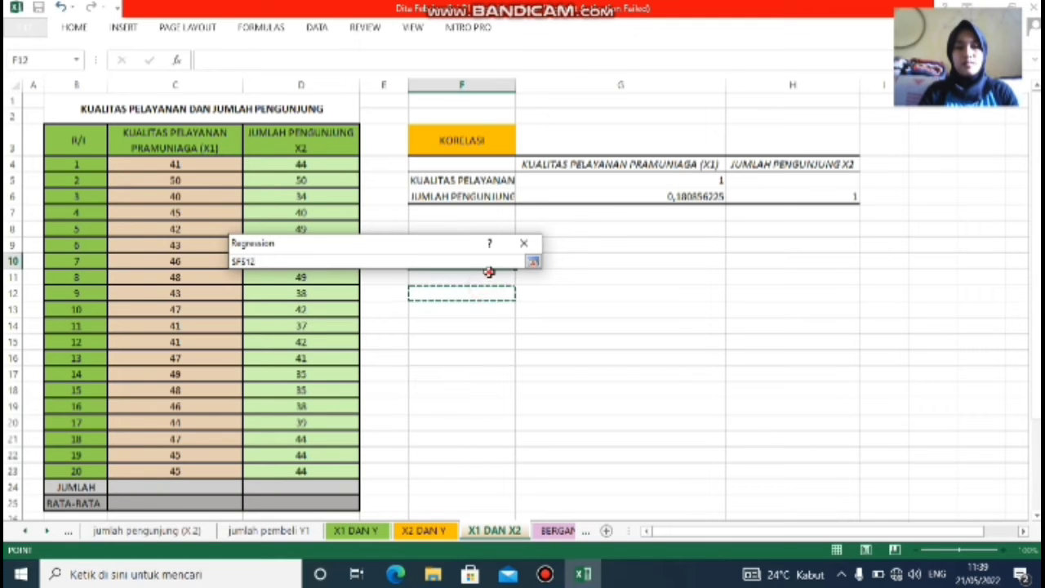
click(490, 269)
click(533, 261)
click(508, 269)
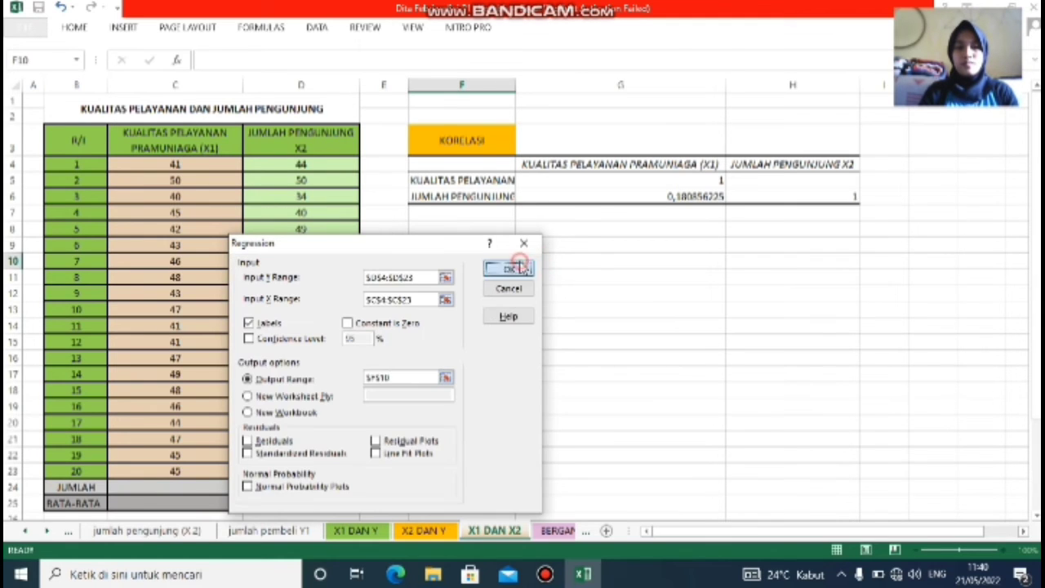
click(462, 325)
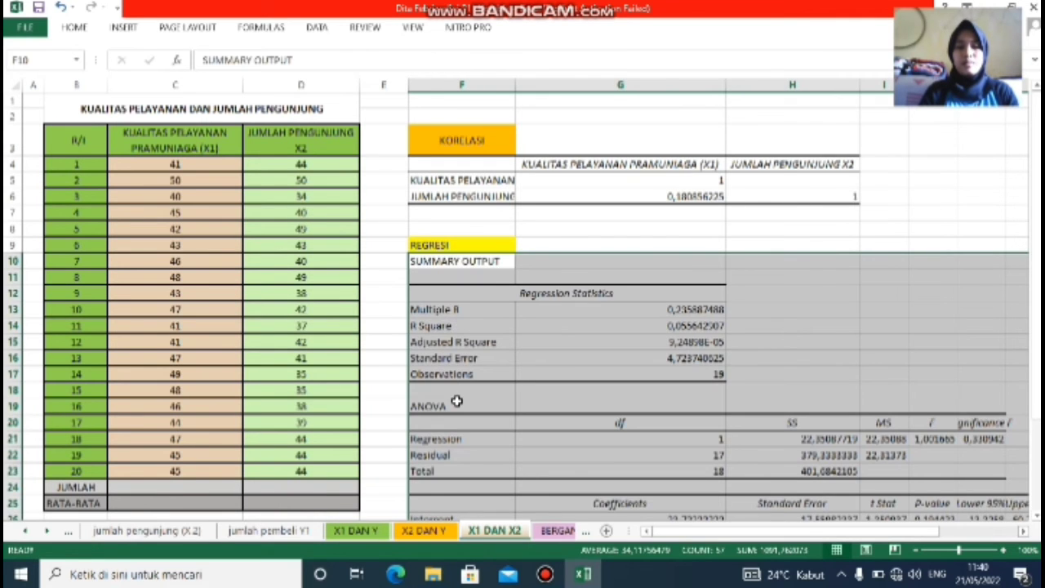
scroll(455, 396, down, 3)
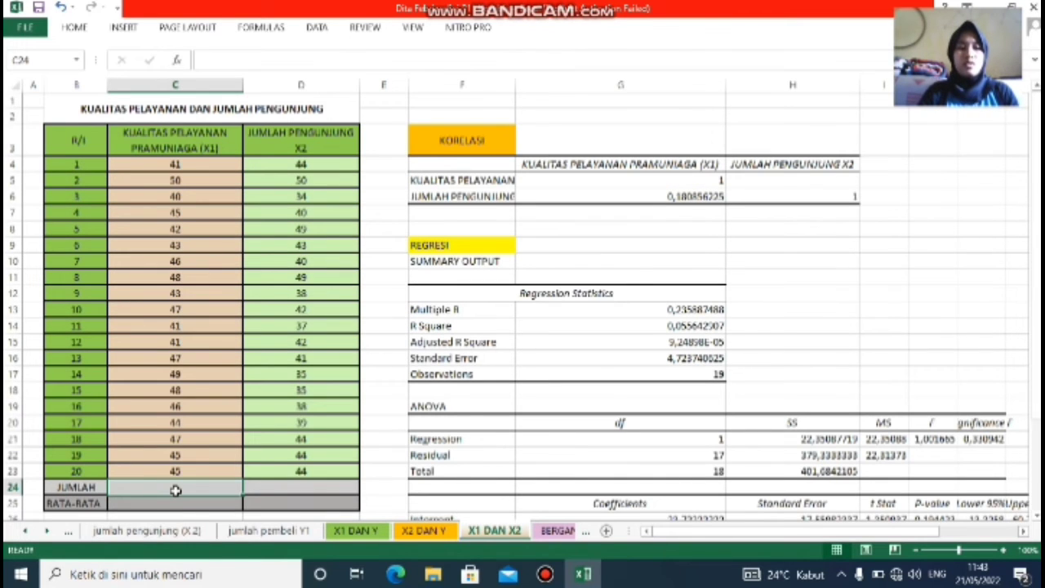
Sum the Kualitas Pelayanan Pramuniaga (X1) values C4:C23 in the JUMLAH cell C24 with the SUM function.
text(=)
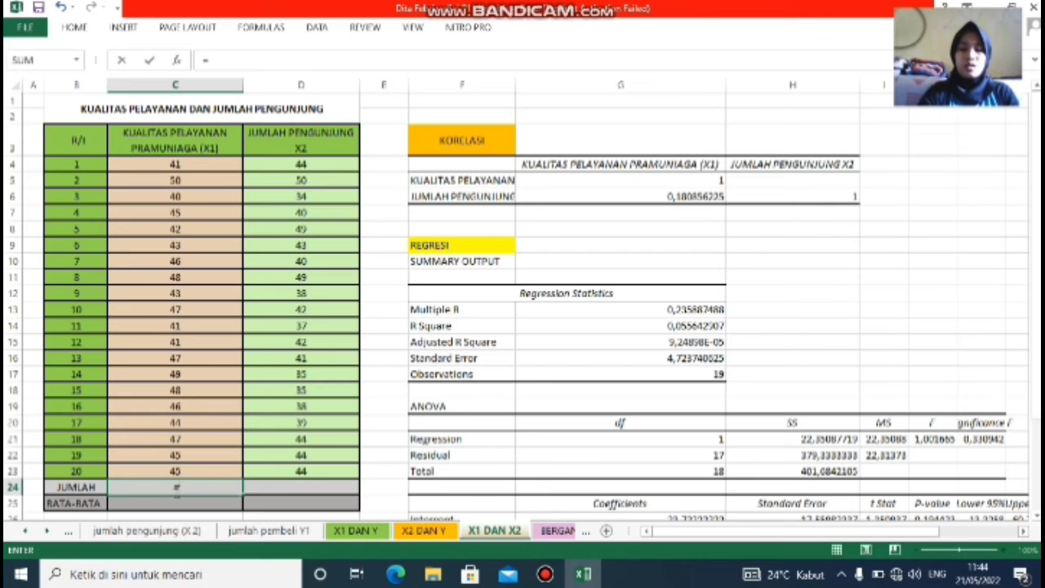
text(sum)
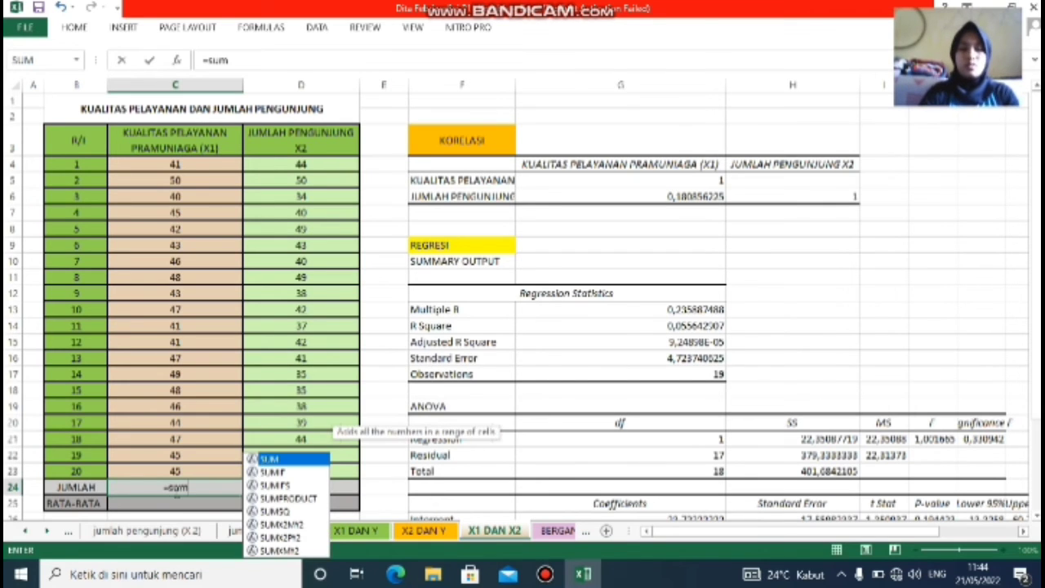
double_click(309, 461)
drag(201, 164, 201, 471)
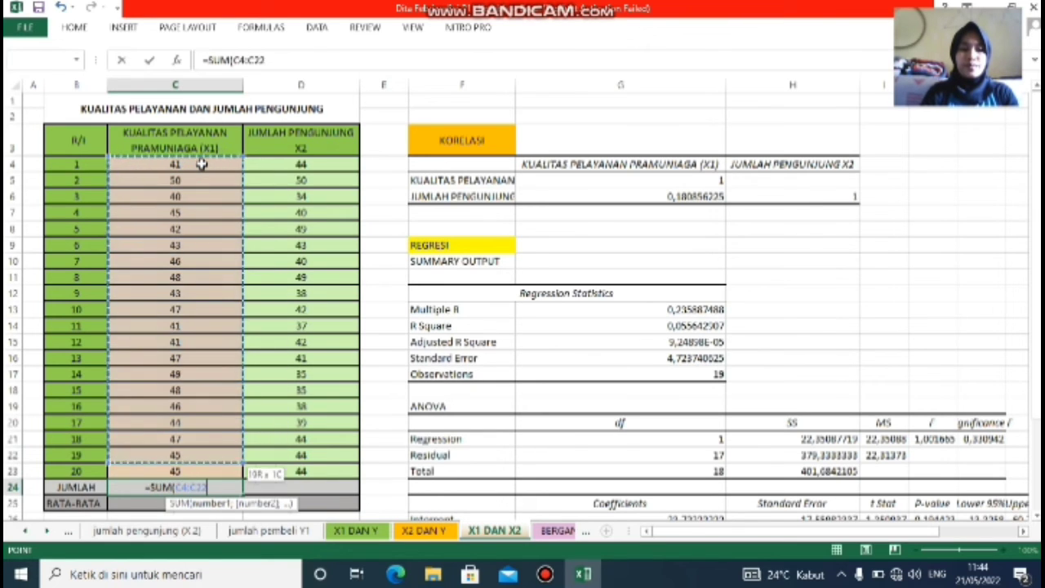
text())
key(Return)
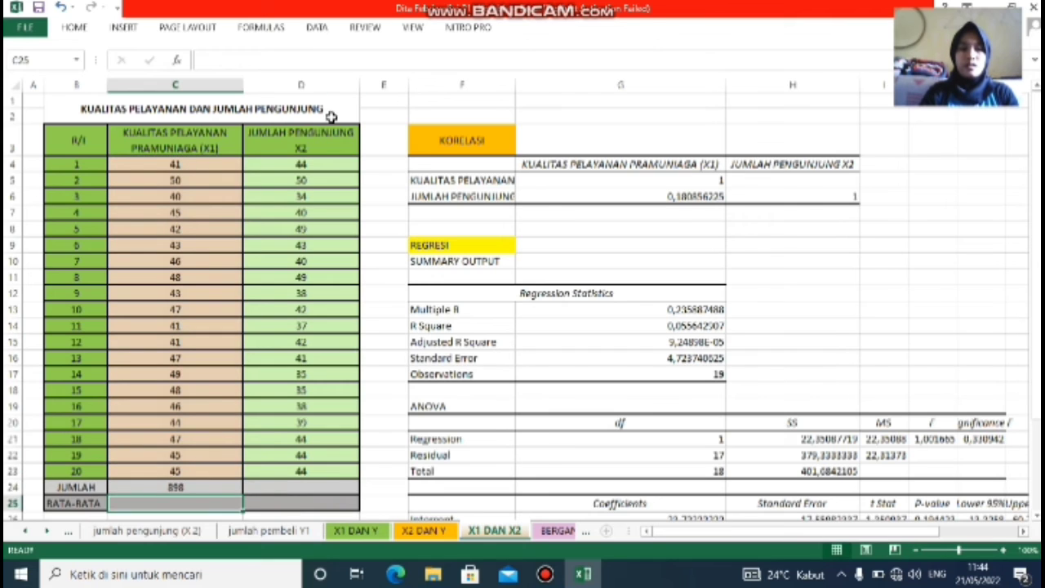
Sum the Jumlah Pengunjung X2 values D4:D23 in the JUMLAH cell D24 with the SUM function.
click(314, 163)
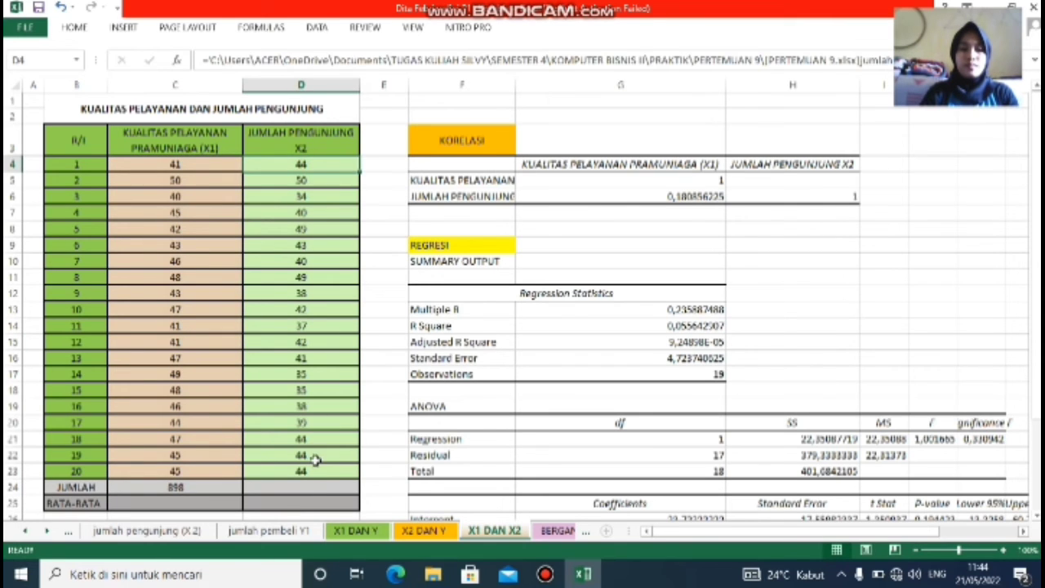
click(310, 486)
text(=)
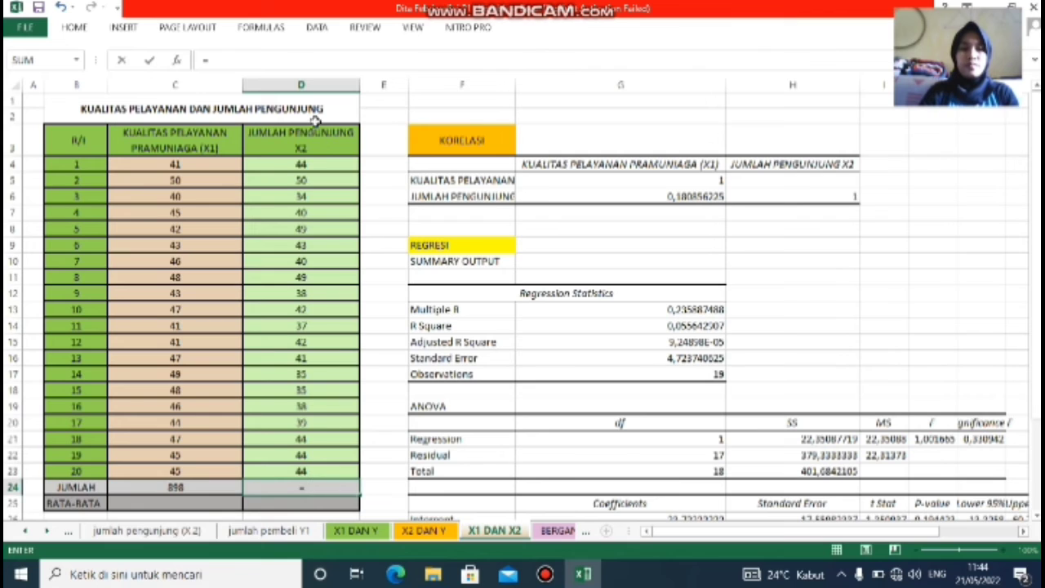
drag(323, 166, 324, 471)
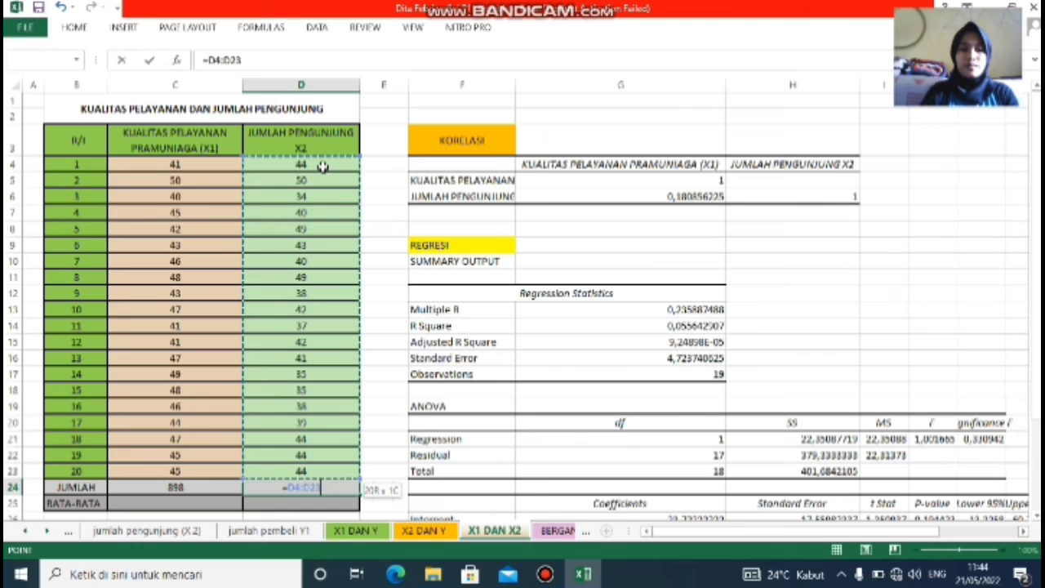
click(286, 487)
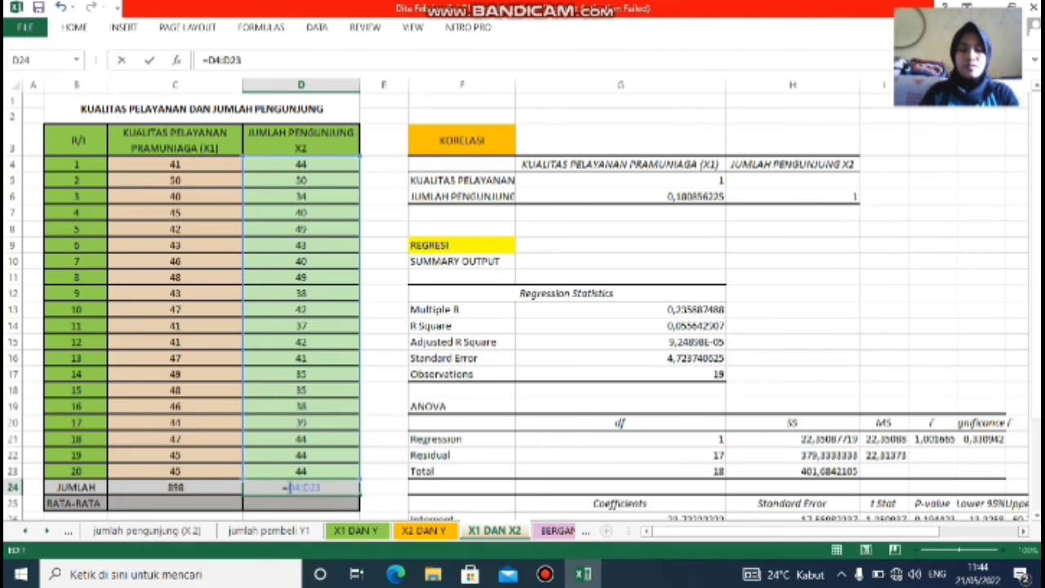
text(sum)
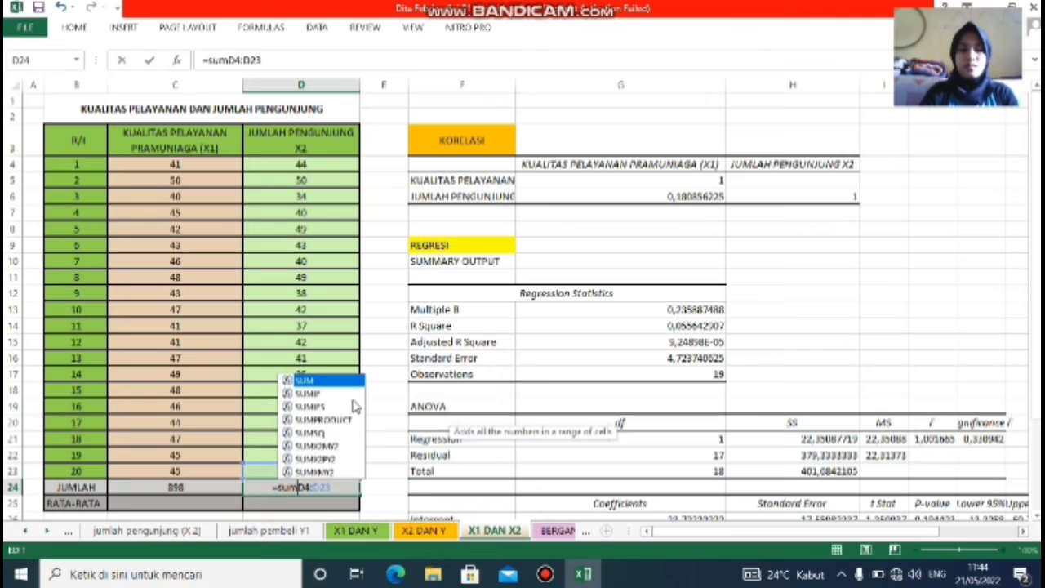
key(Tab)
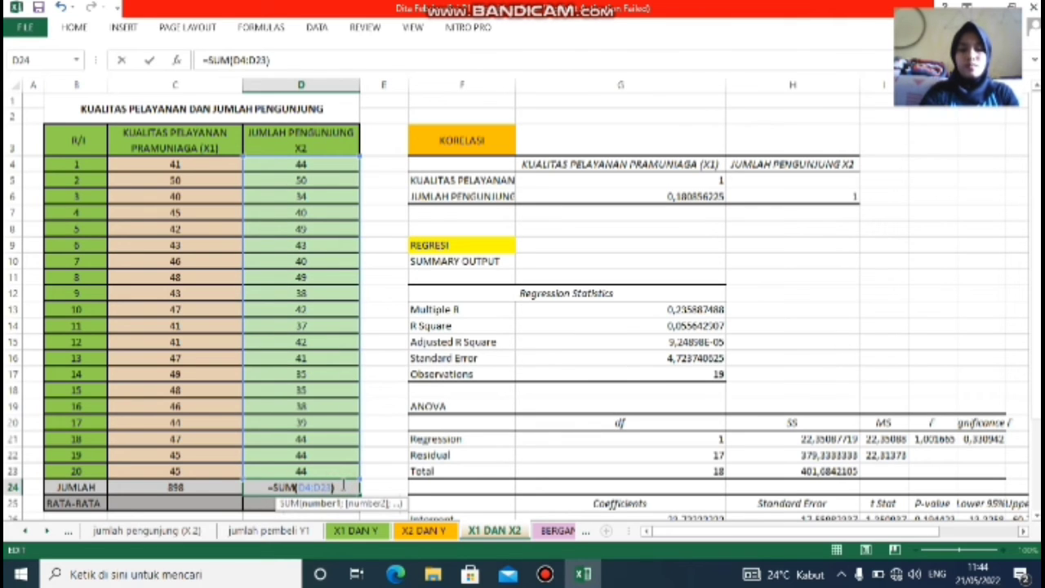
key(Return)
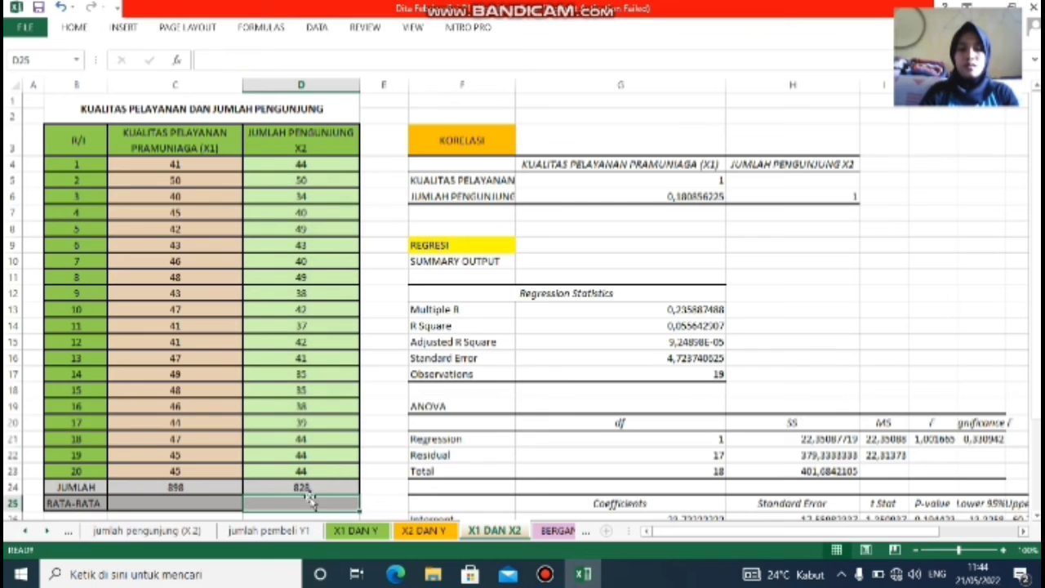
Average the X1 values C4:C23 in the RATA-RATA cell C25 with the AVERAGE function and fill the formula across to D25.
click(180, 500)
text(=)
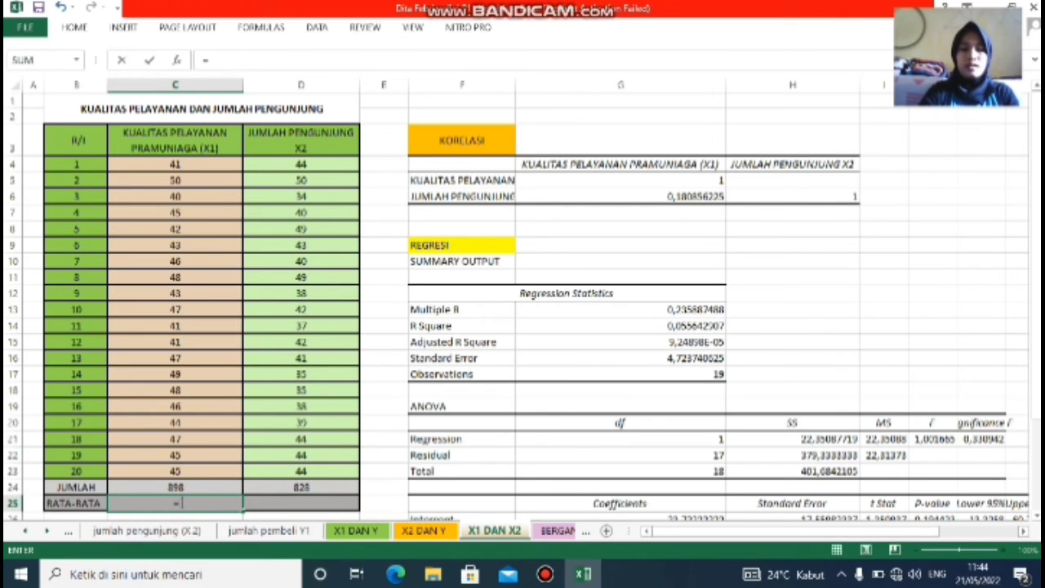
text(aver)
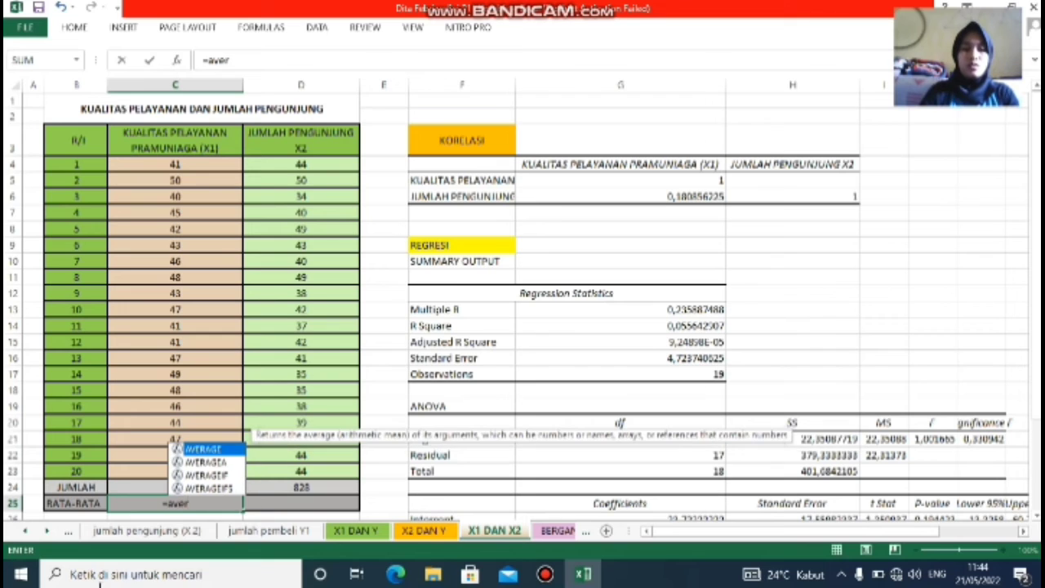
double_click(196, 450)
click(190, 455)
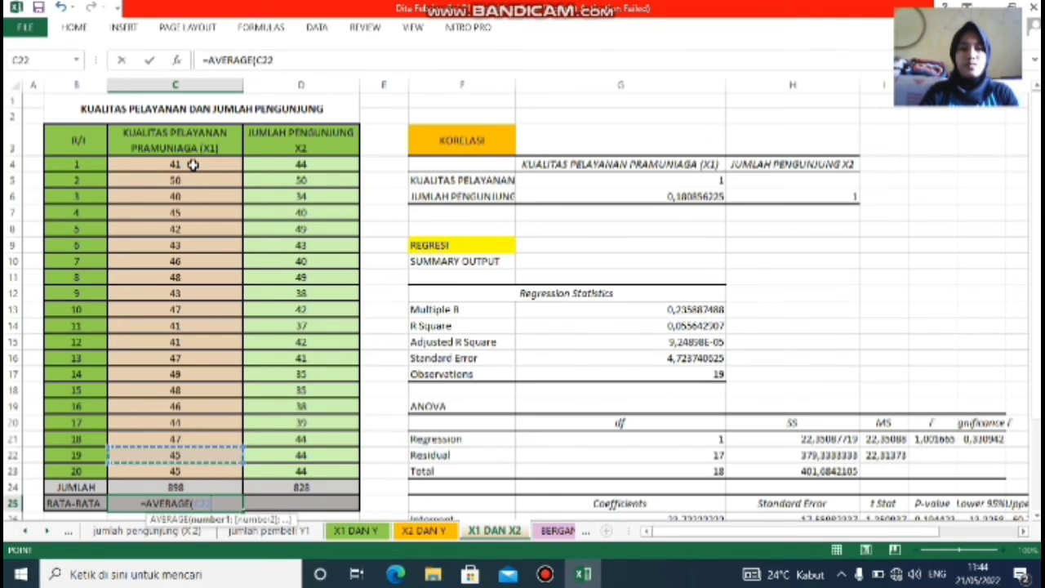
drag(193, 164, 193, 472)
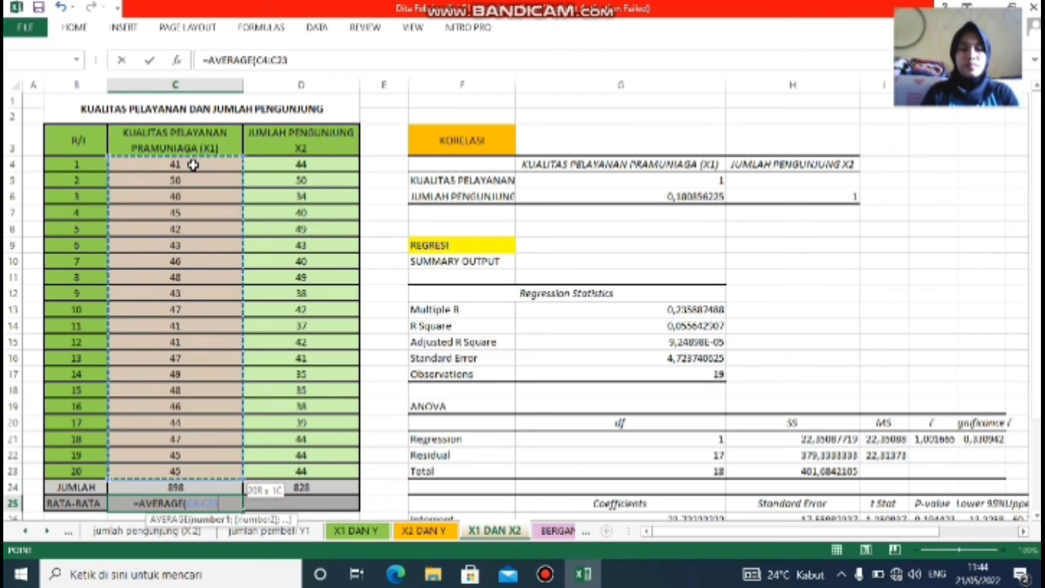
key(Return)
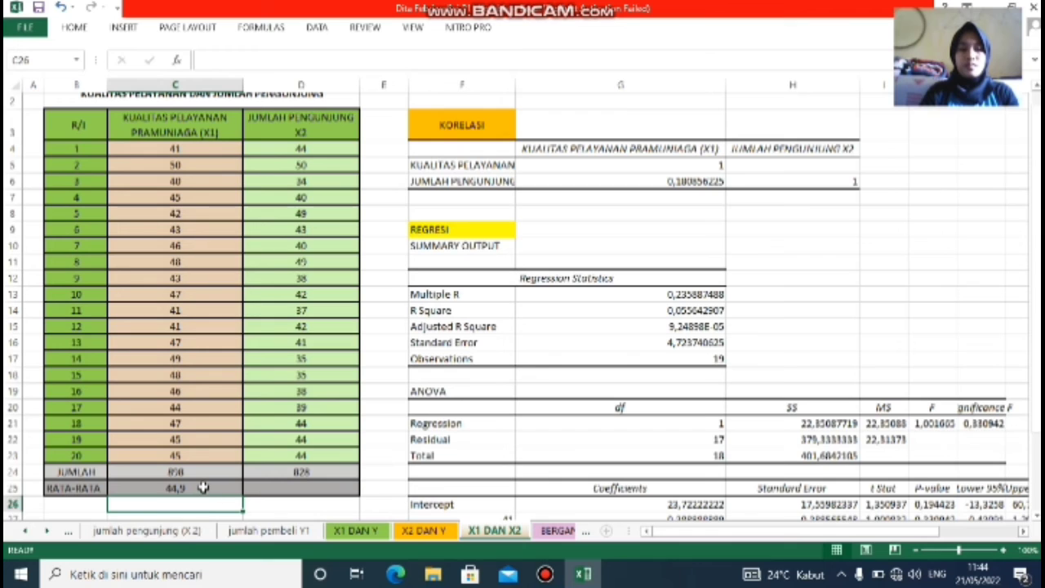
click(236, 487)
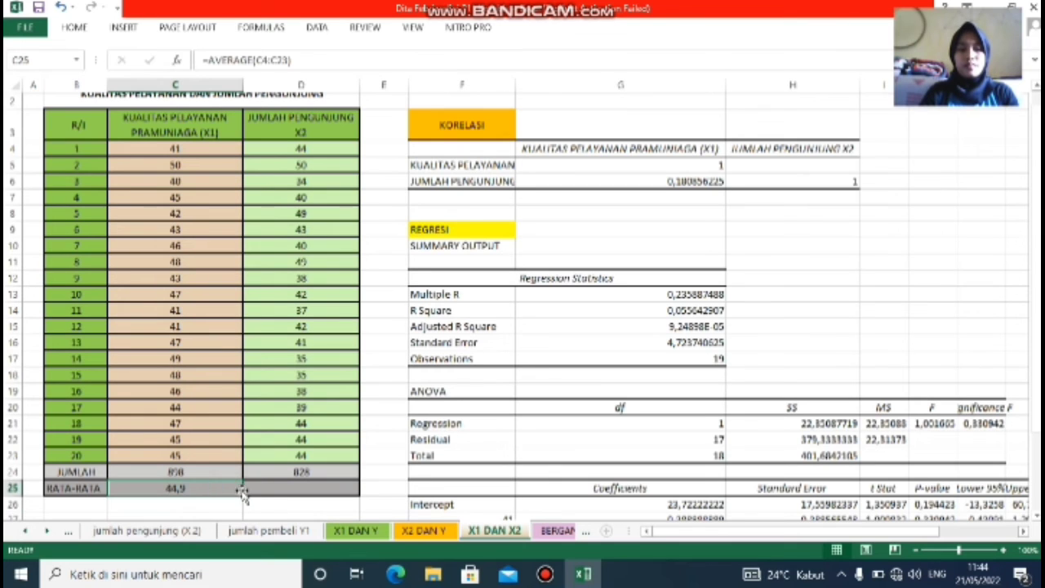
drag(242, 493, 332, 499)
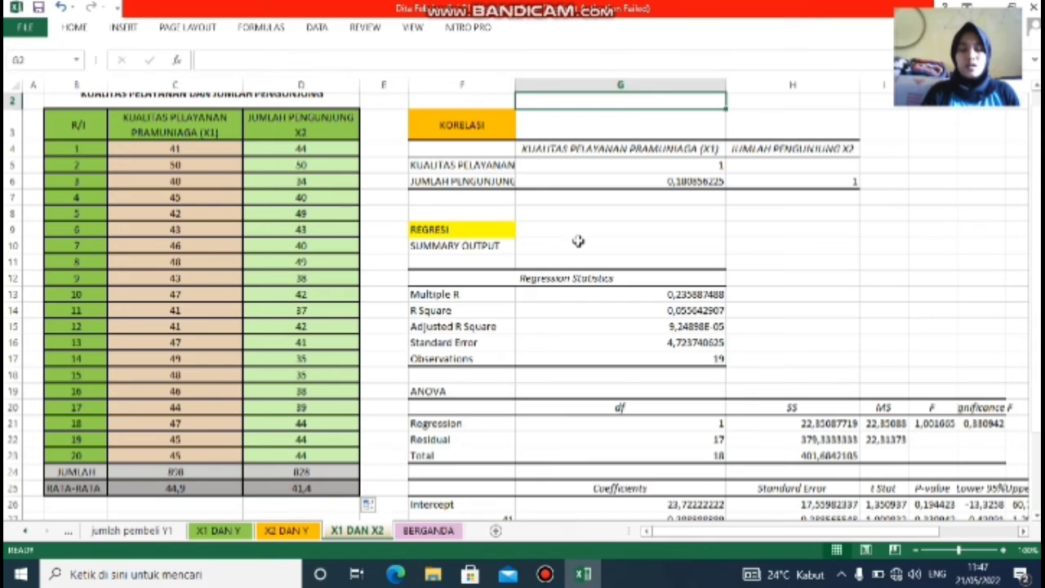
On the BERGANDA sheet, start a Correlation analysis from G3 below the KORELASI heading, with $C$2:$E$22 as the input range.
click(427, 531)
click(429, 539)
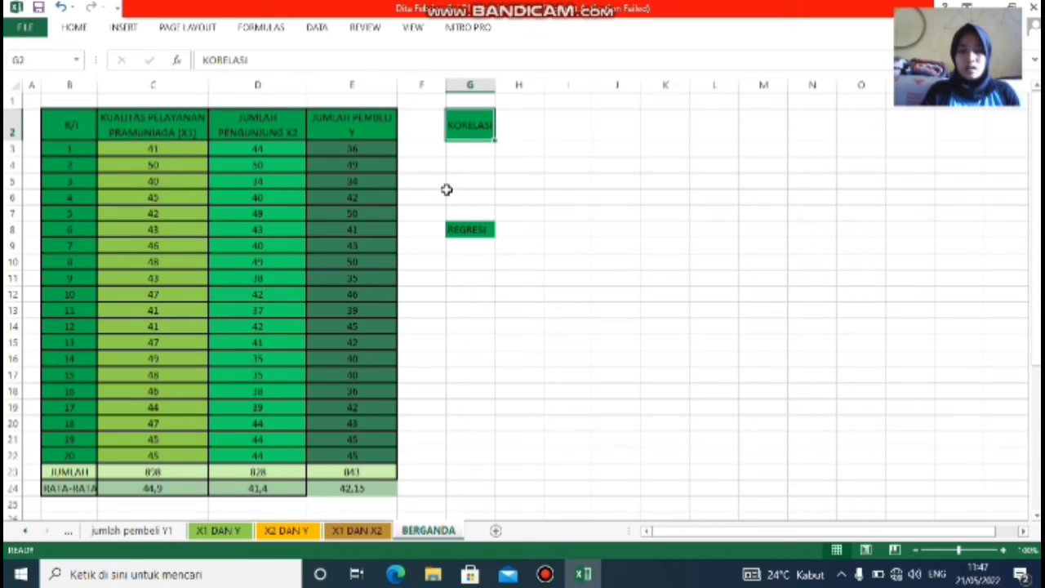
click(461, 150)
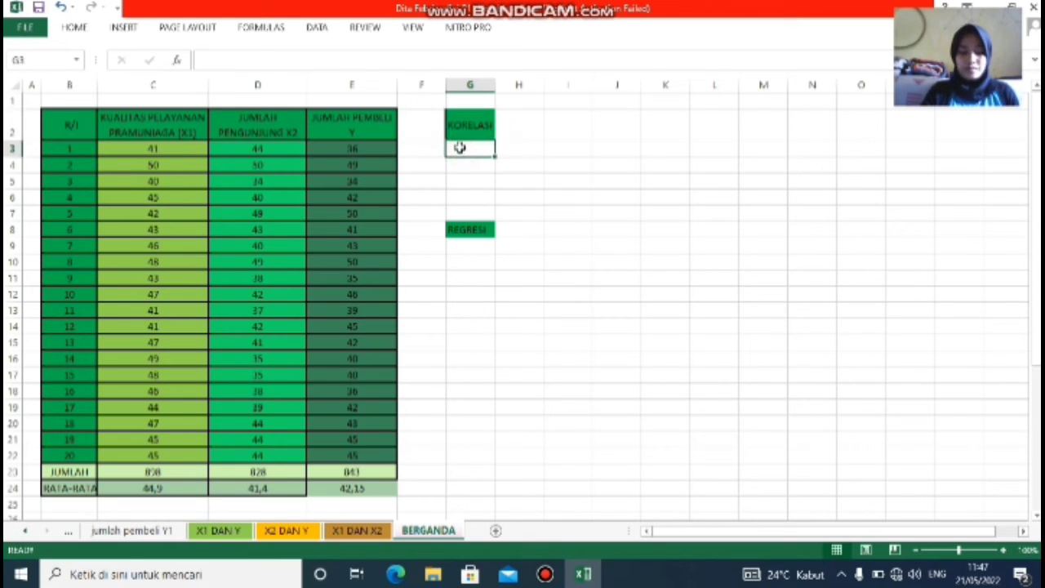
click(324, 31)
click(950, 49)
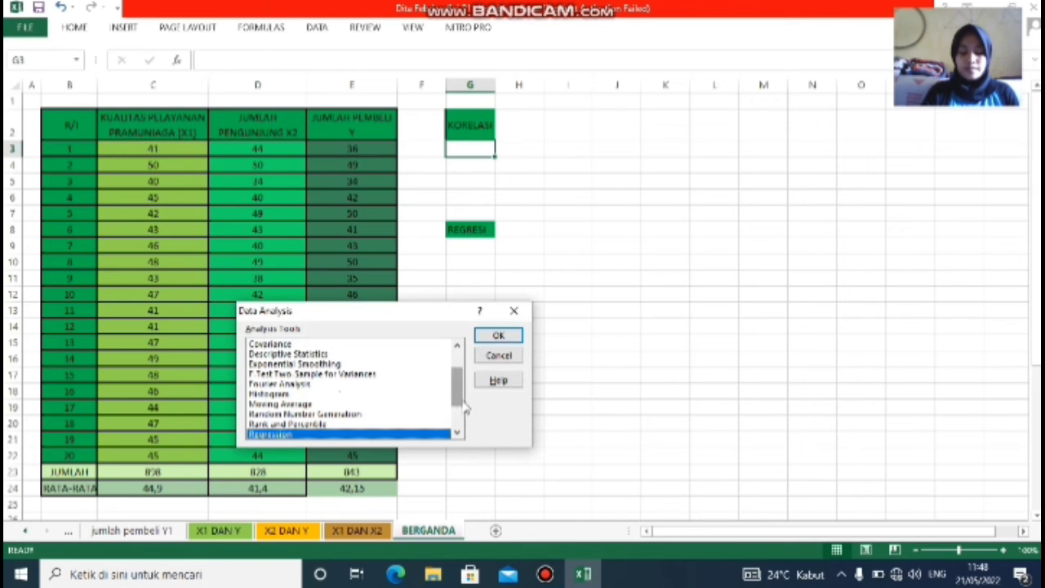
scroll(461, 400, up, 2)
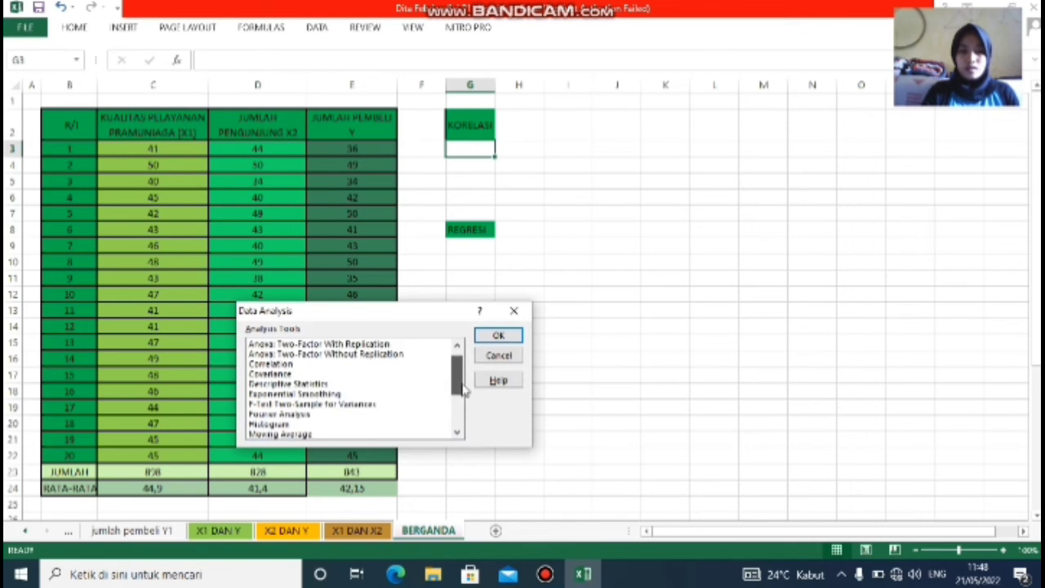
click(331, 374)
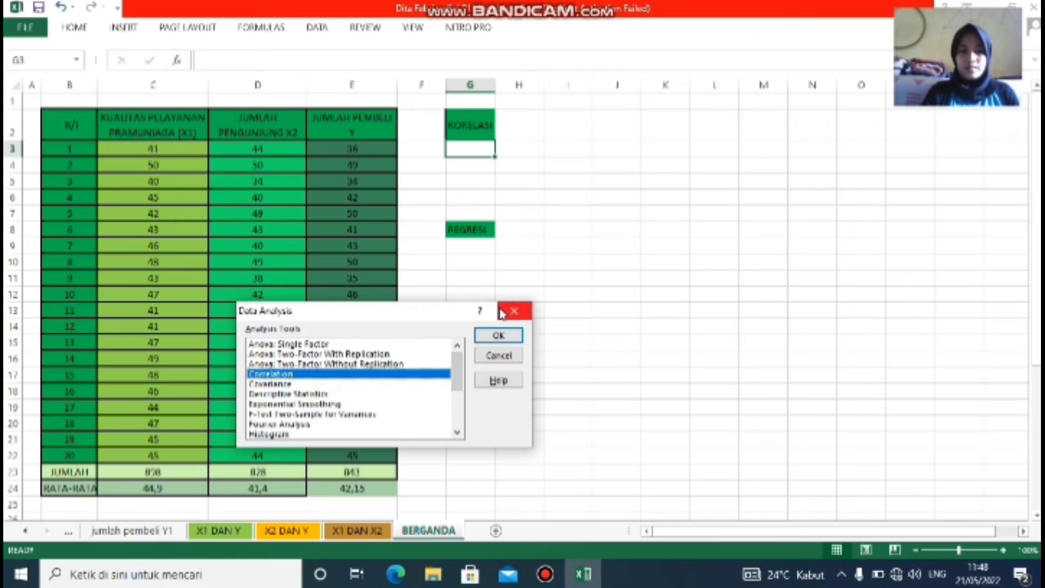
click(499, 335)
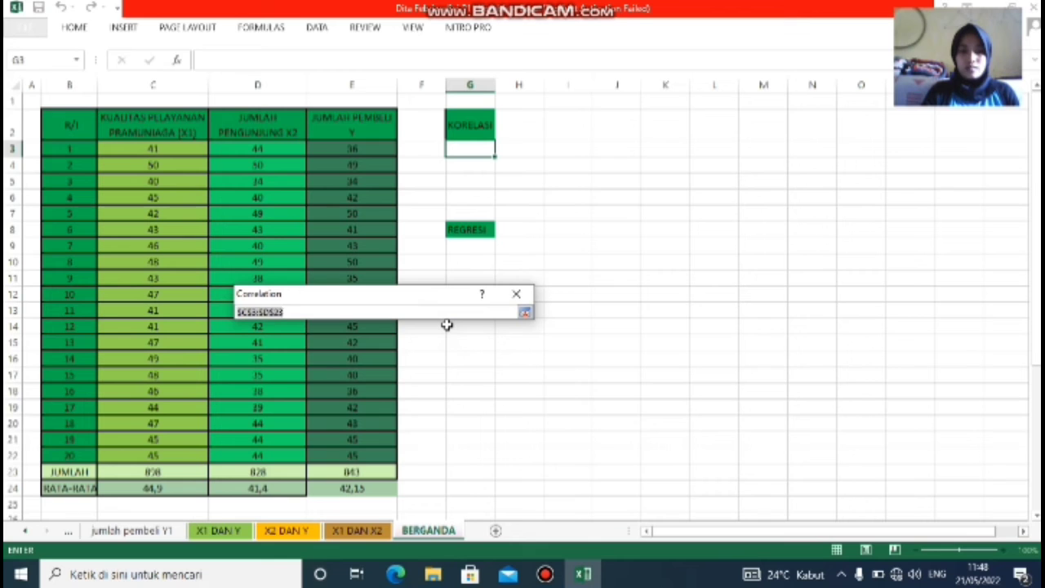
drag(145, 133, 383, 457)
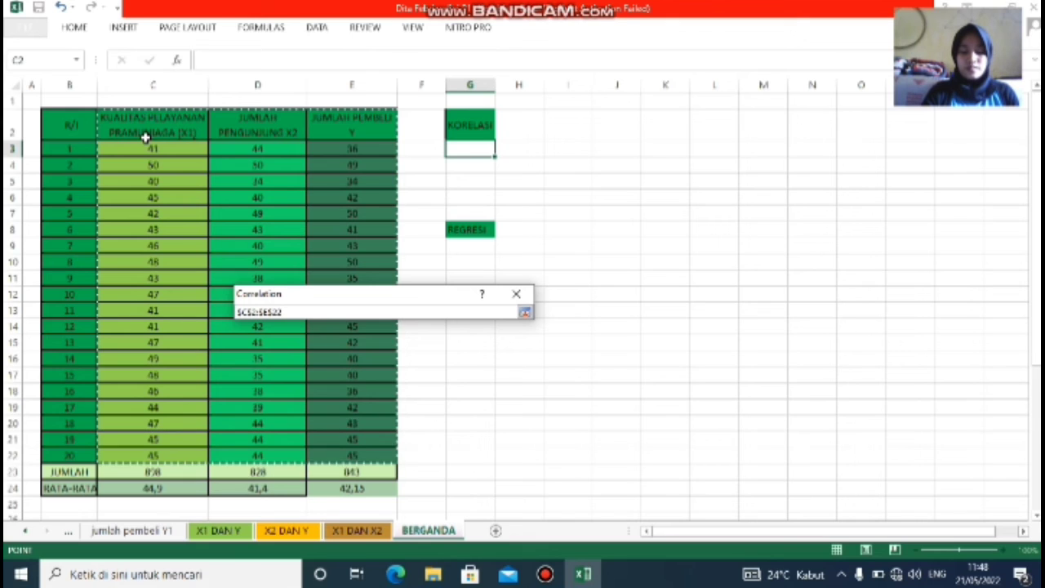
key(Return)
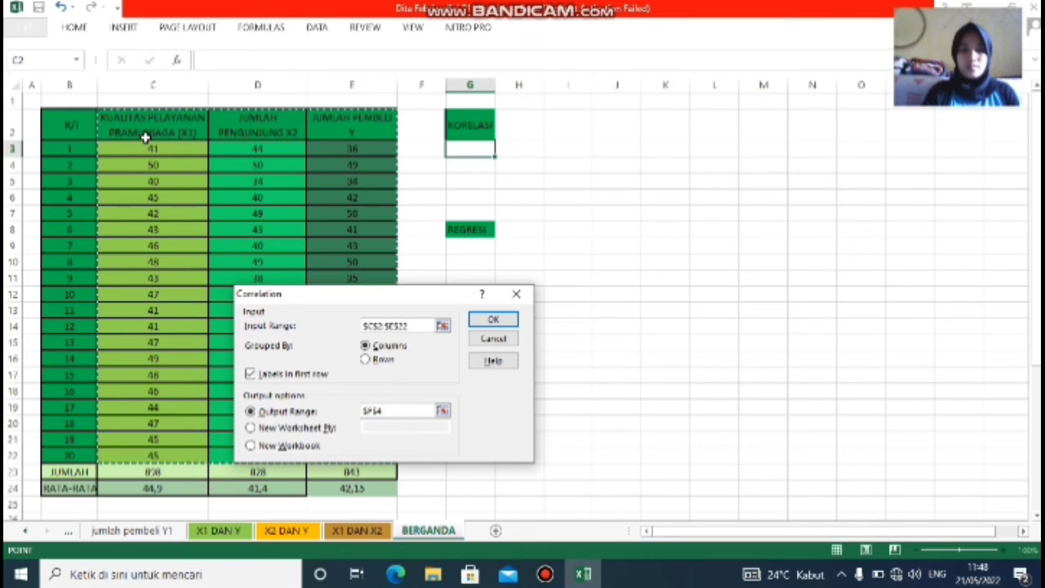
Set the correlation output range to $G$3, run the analysis, and widen columns G and H to fit their contents.
click(442, 411)
click(477, 147)
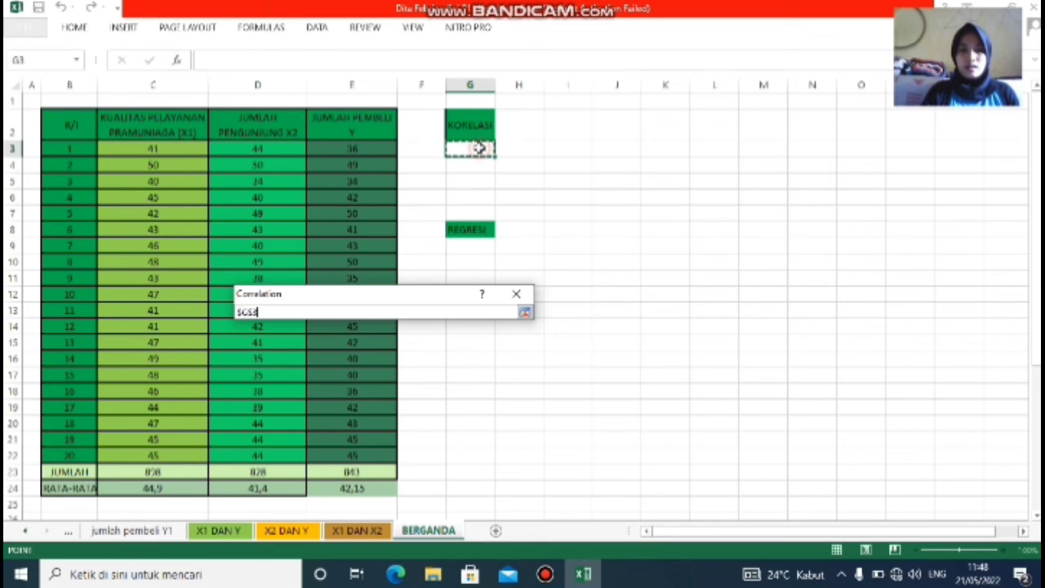
click(526, 312)
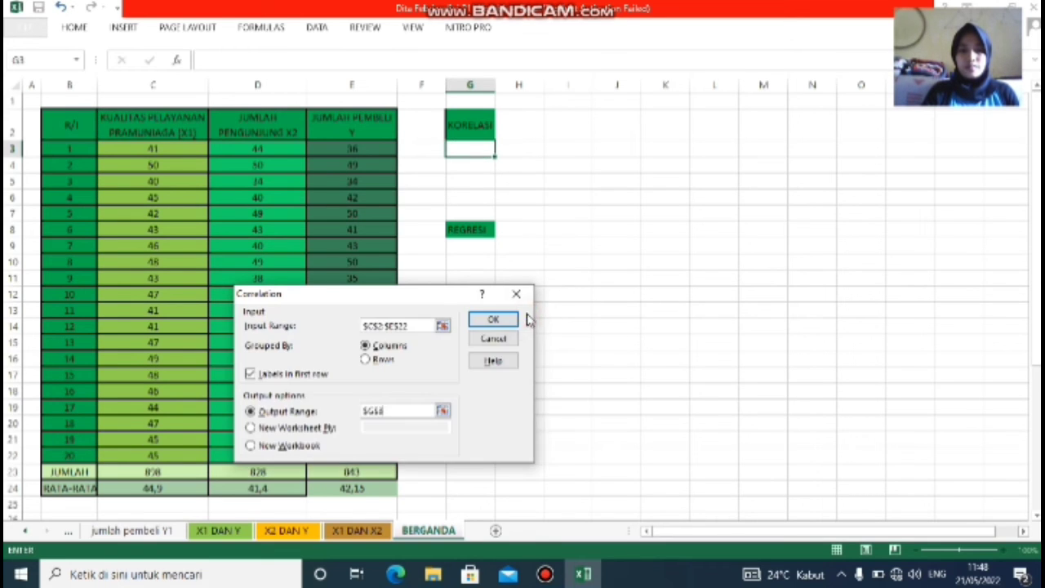
click(500, 320)
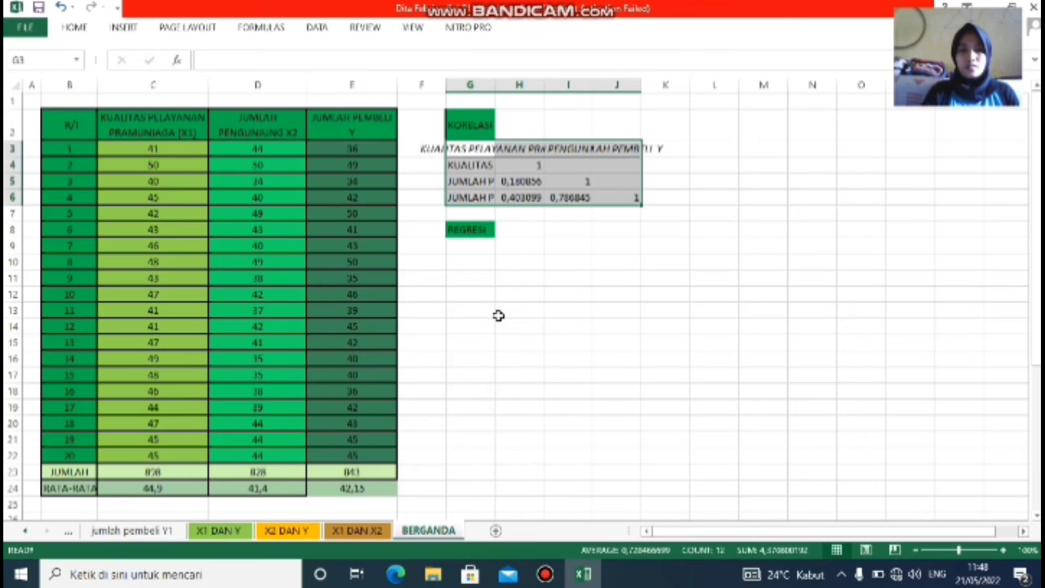
drag(495, 85, 679, 84)
double_click(778, 85)
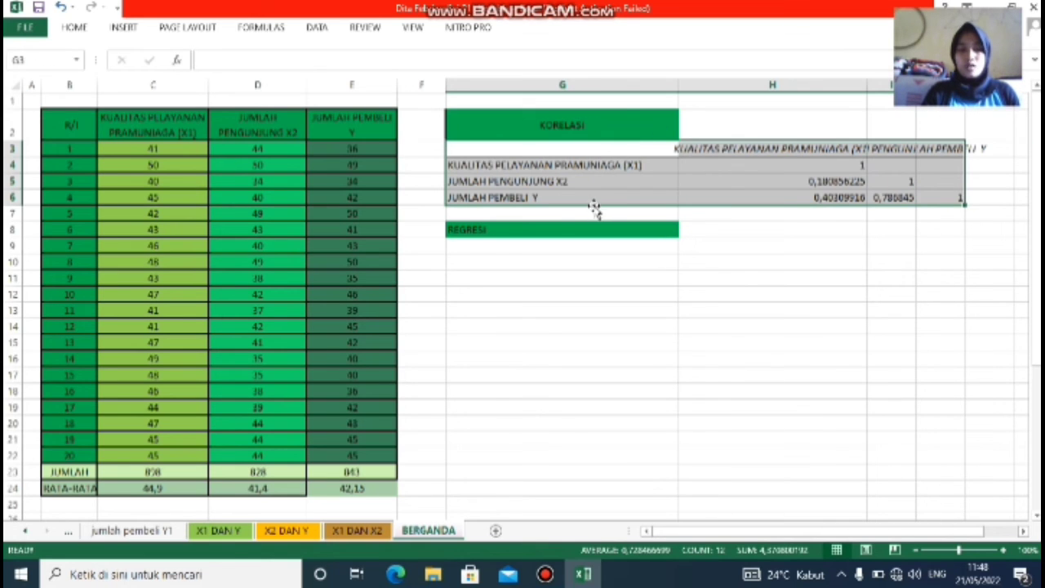
Start a Regression analysis from G9 below the REGRESI heading, with the Jumlah Pembeli Y values $E$3:$E$22 as the Y range.
click(546, 235)
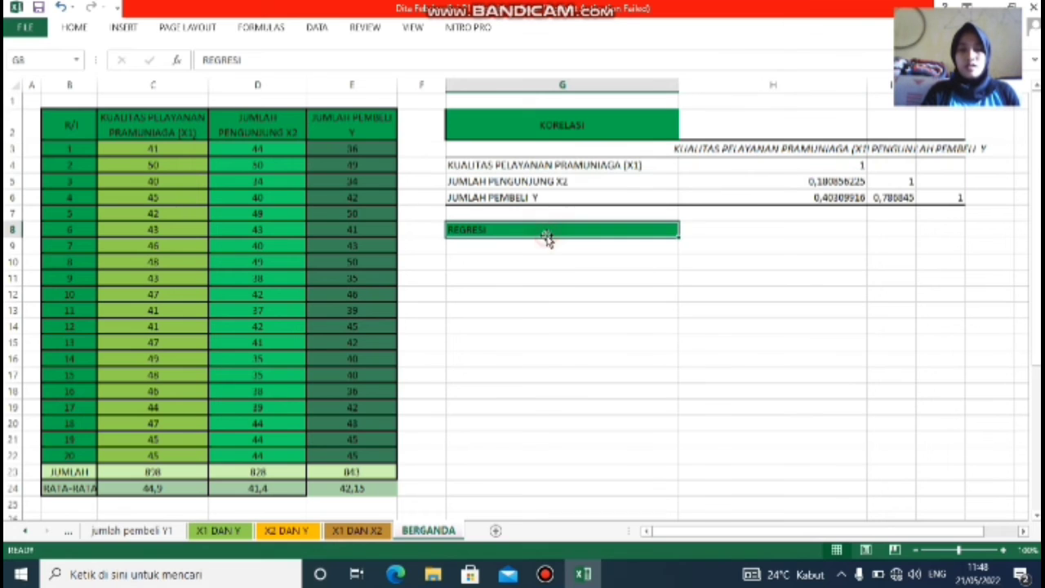
click(541, 247)
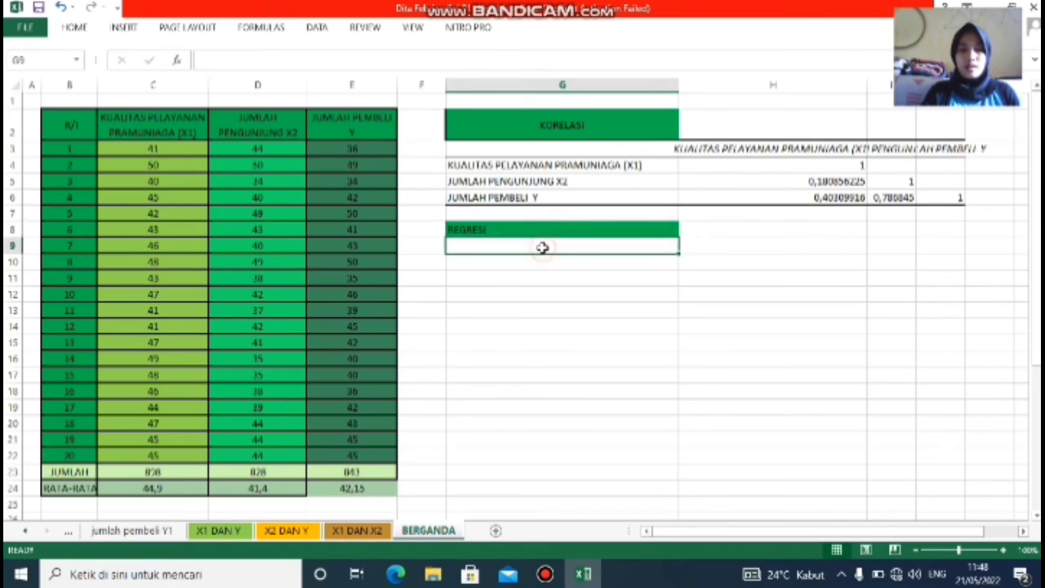
click(318, 28)
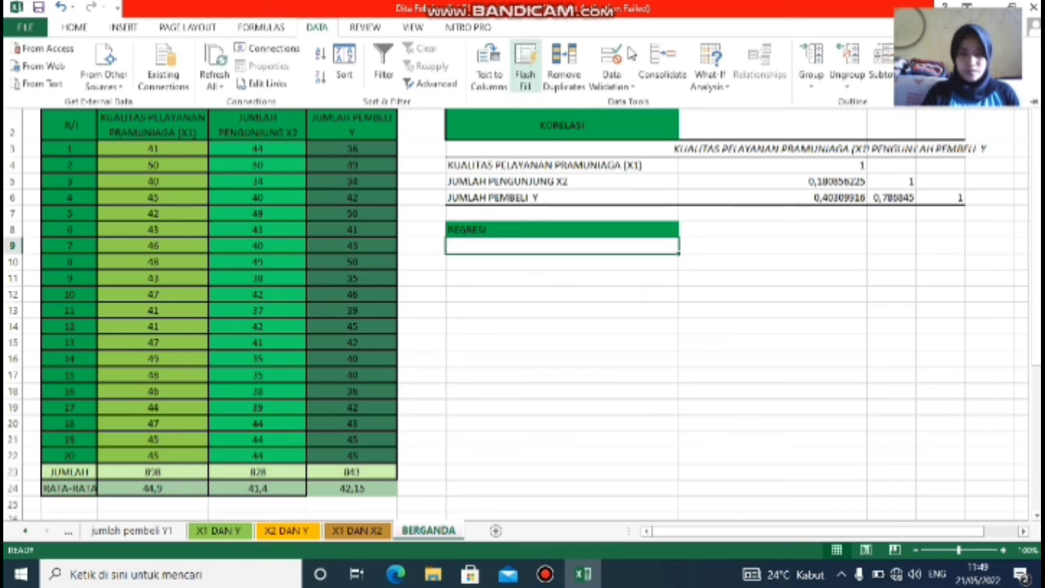
click(707, 78)
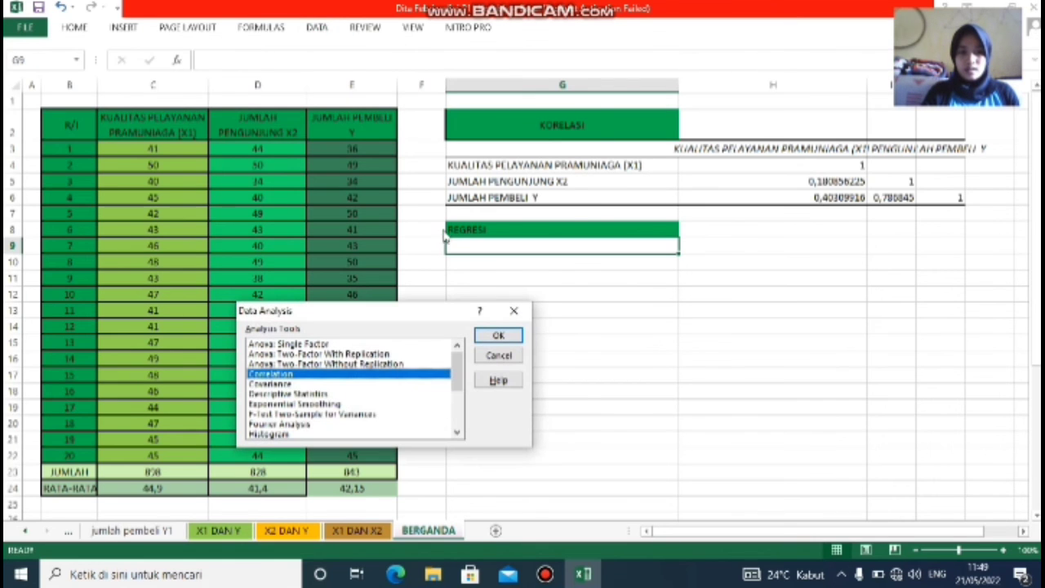
drag(457, 388, 457, 413)
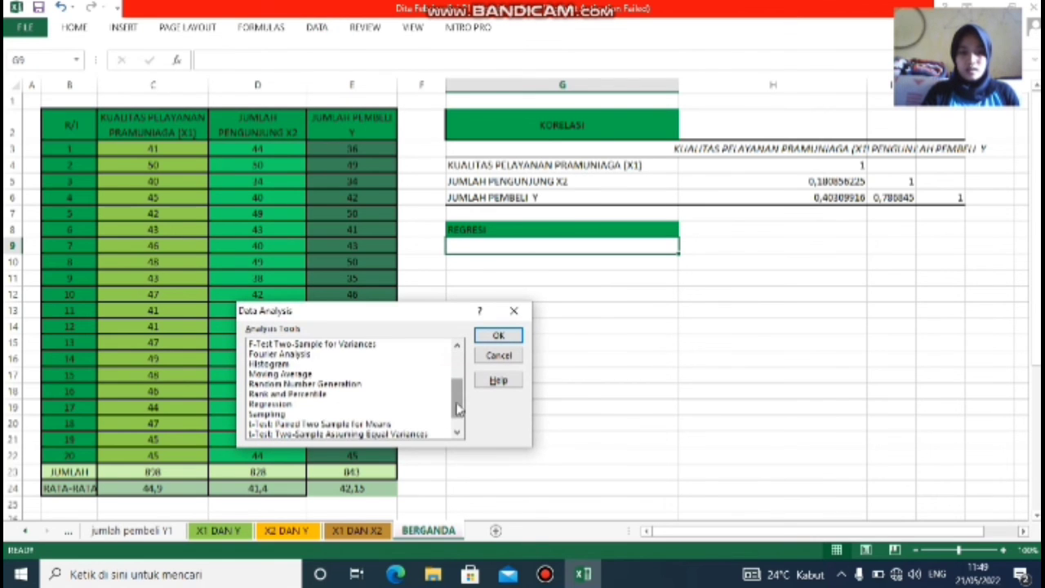
click(353, 405)
click(495, 335)
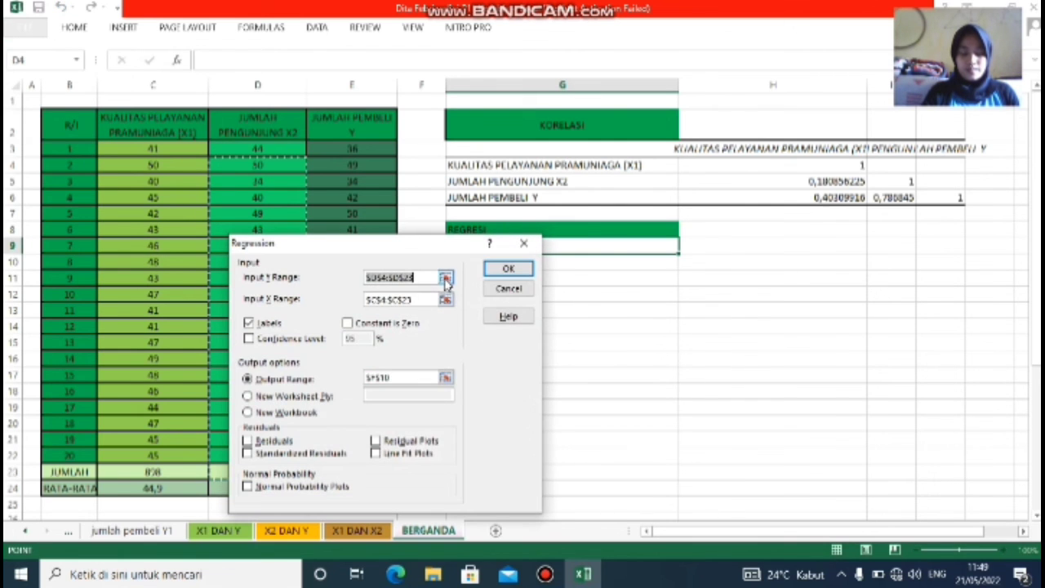
click(445, 278)
click(346, 149)
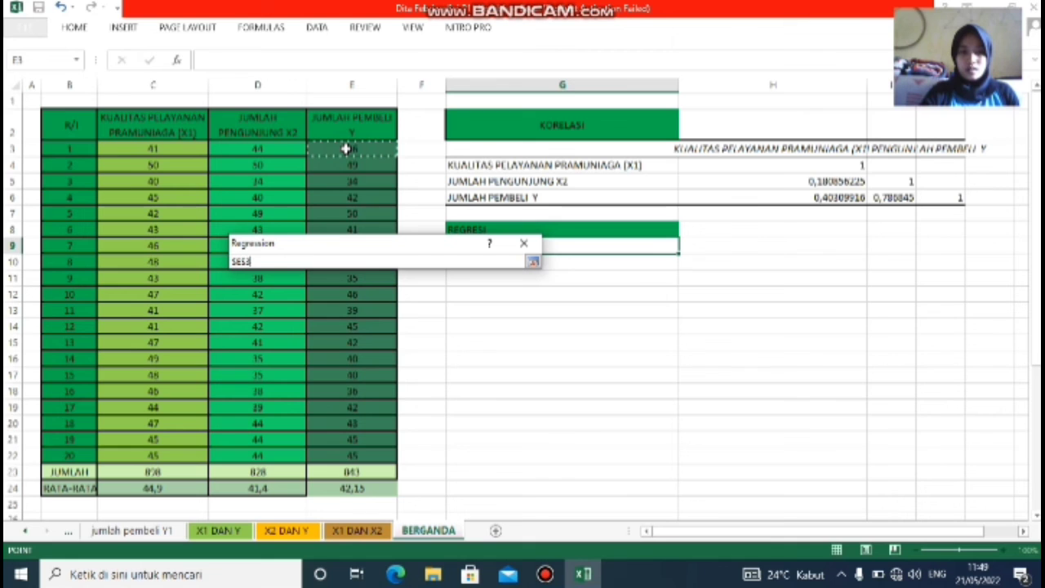
key(shift+Down)
key(shift+Down)
key(shift+Down)
key(shift+Down)
key(shift+Down)
key(shift+Down)
key(shift+Down)
key(shift+Down)
key(shift+Down)
key(shift+Down)
key(shift+Down)
key(shift+Down)
key(shift+Down)
key(shift+Down)
key(shift+Down)
key(shift+Down)
key(shift+Down)
key(shift+Down)
key(shift+Down)
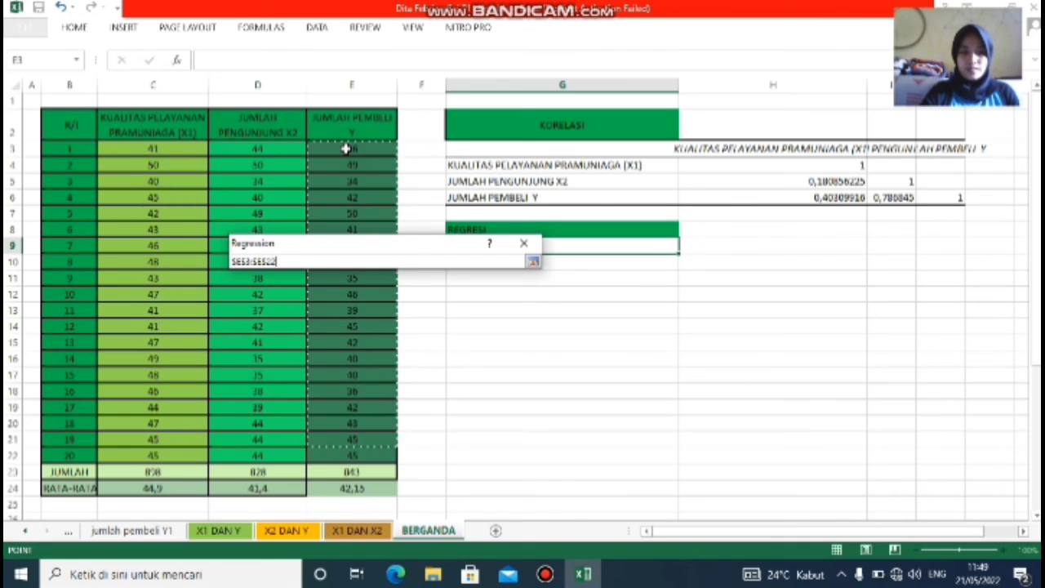
key(Return)
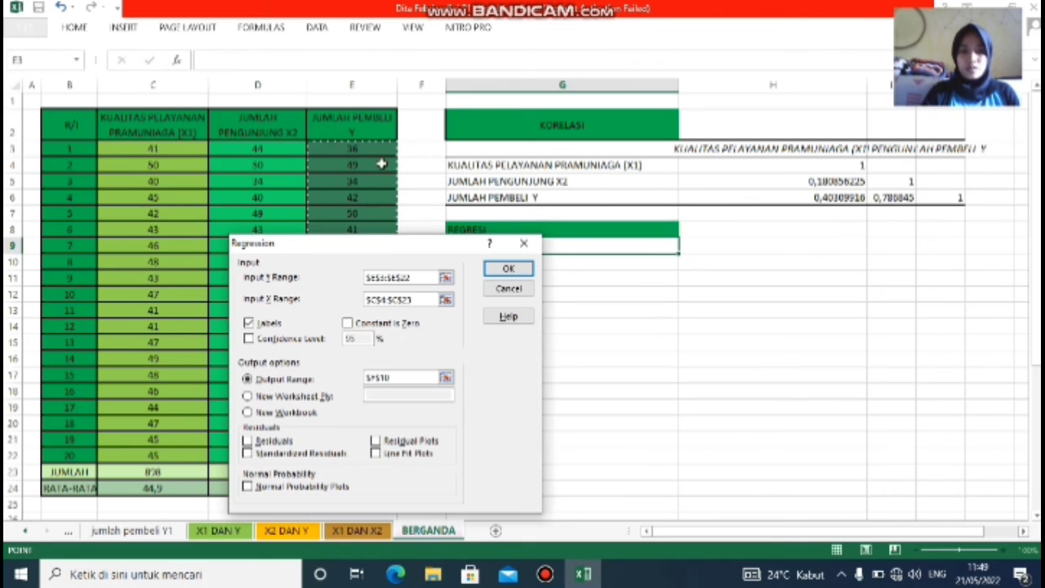
Set the regression's X range to $C$3:$D$22, covering the Kualitas Pelayanan Pramuniaga (X1) and Jumlah Pengunjung X2 values.
click(446, 300)
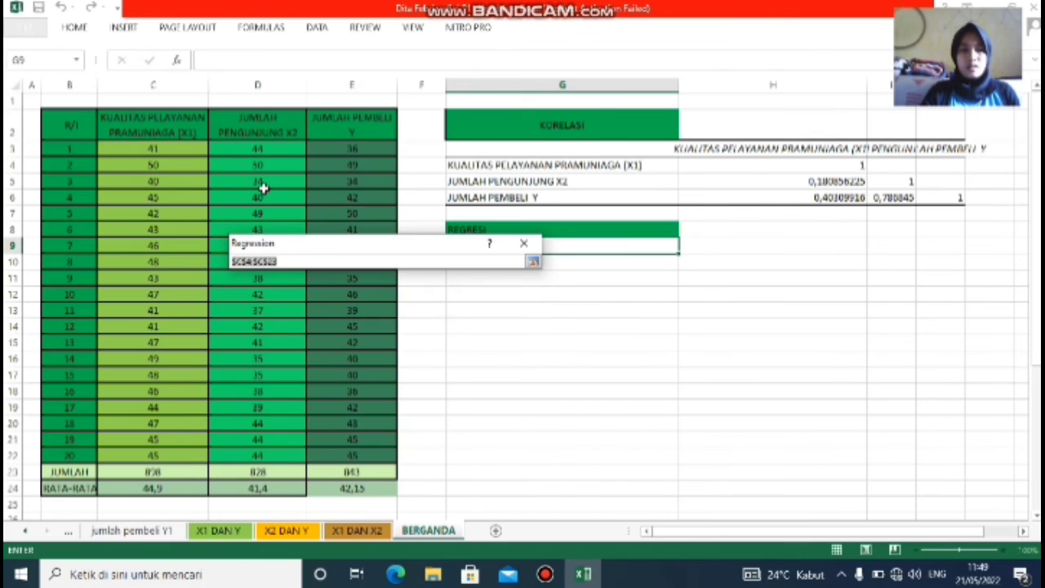
click(142, 150)
key(shift+Right)
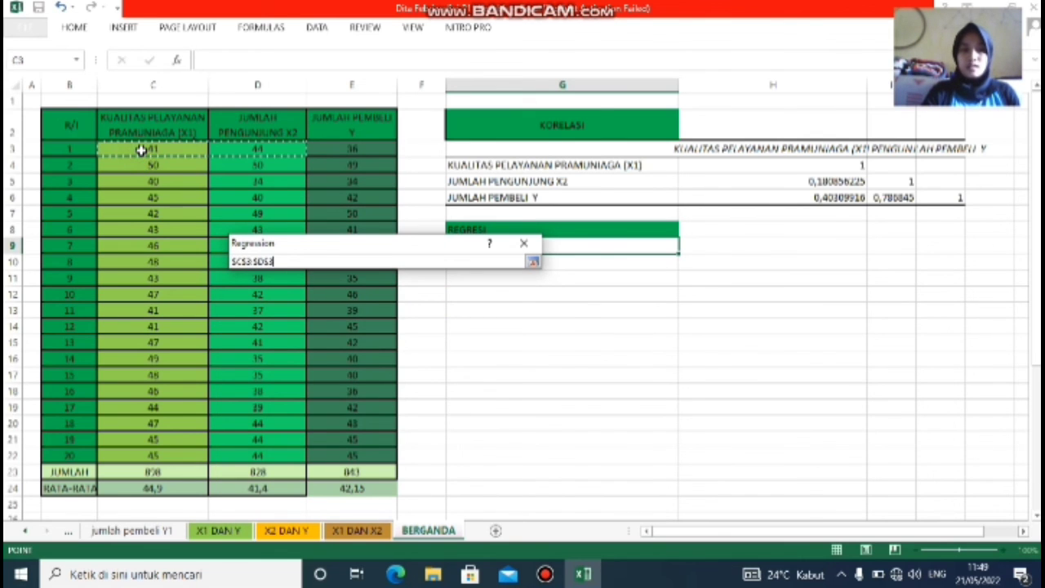
key(shift+Down)
key(shift+Down)
key(shift+Down)
key(shift+Down)
key(shift+Down)
key(shift+Down)
key(shift+Down)
key(shift+Down)
key(shift+Down)
key(shift+Down)
key(shift+Down)
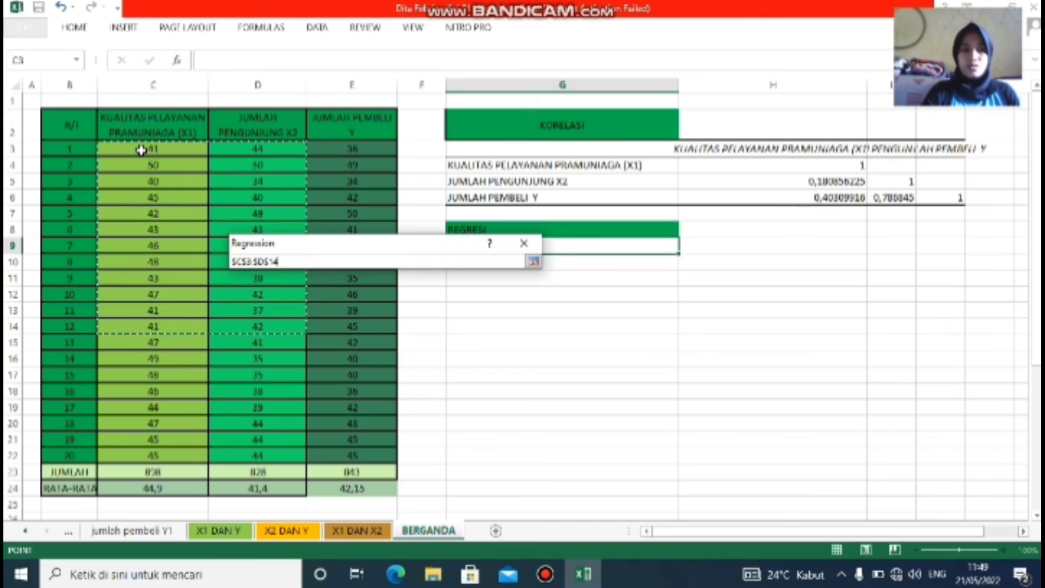
key(shift+Down)
key(shift+Down)
key(shift+Down)
key(shift+Down)
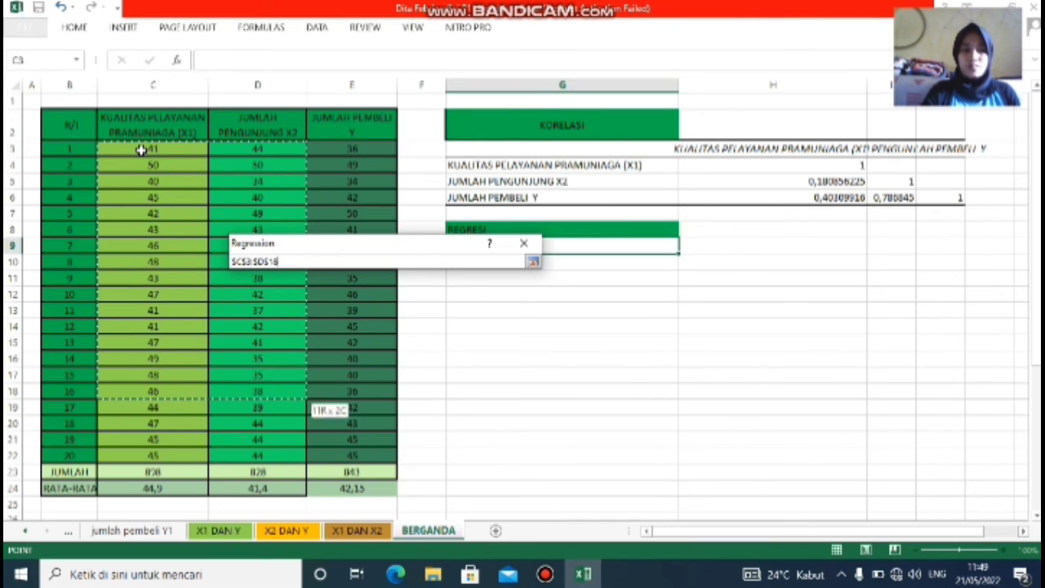
key(shift+Down)
key(shift+Down)
key(shift+Down)
key(shift+Down)
key(Return)
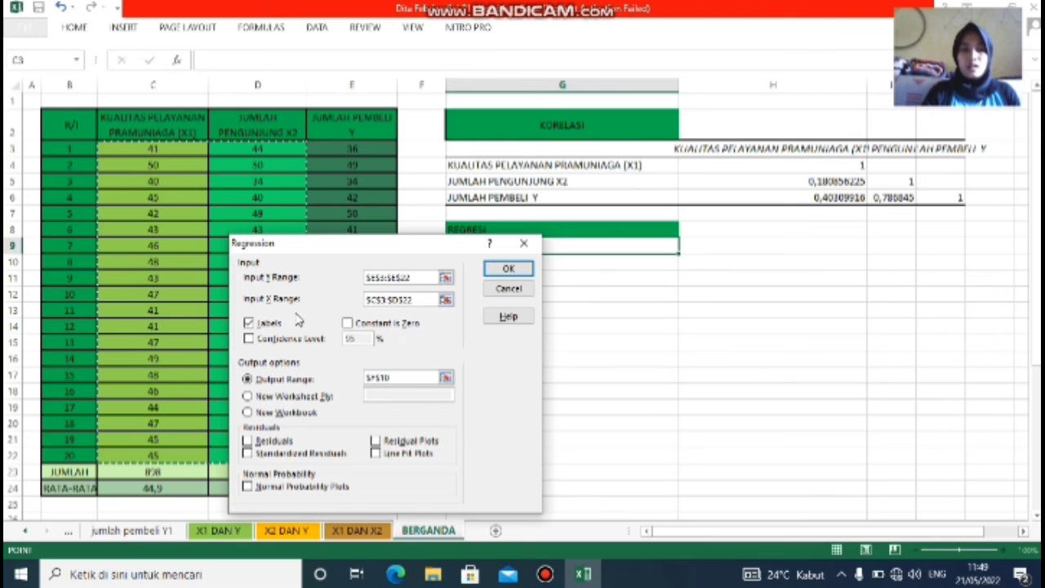
Set the regression output range to $G$9 below the REGRESI heading and run the analysis.
click(445, 377)
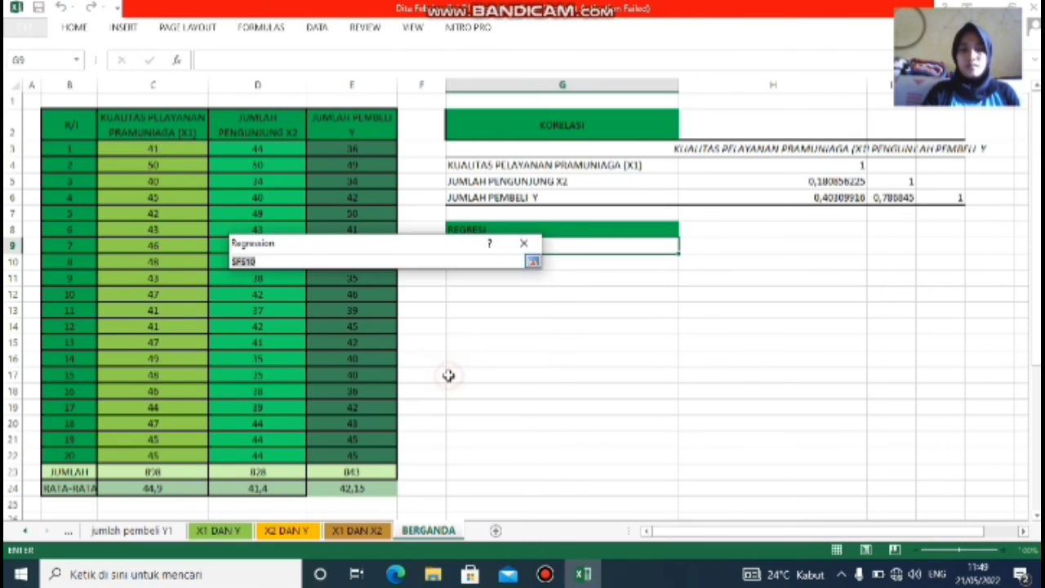
click(580, 248)
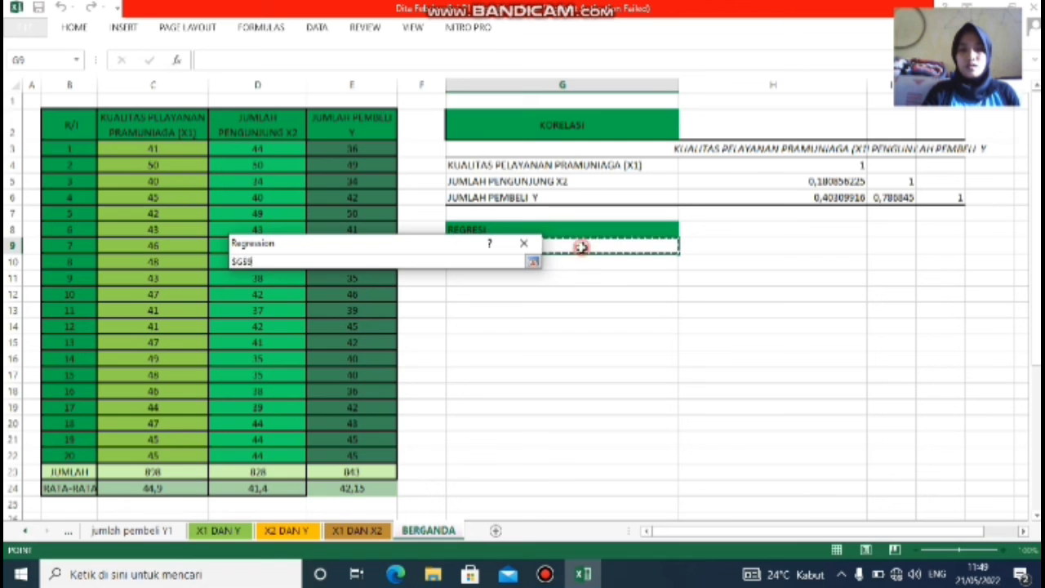
click(532, 261)
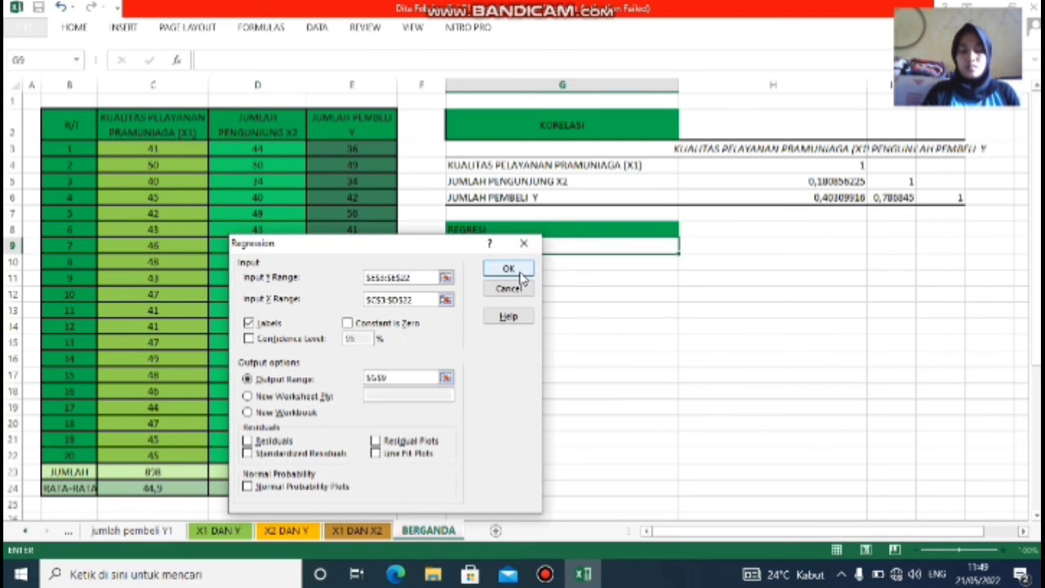
click(517, 273)
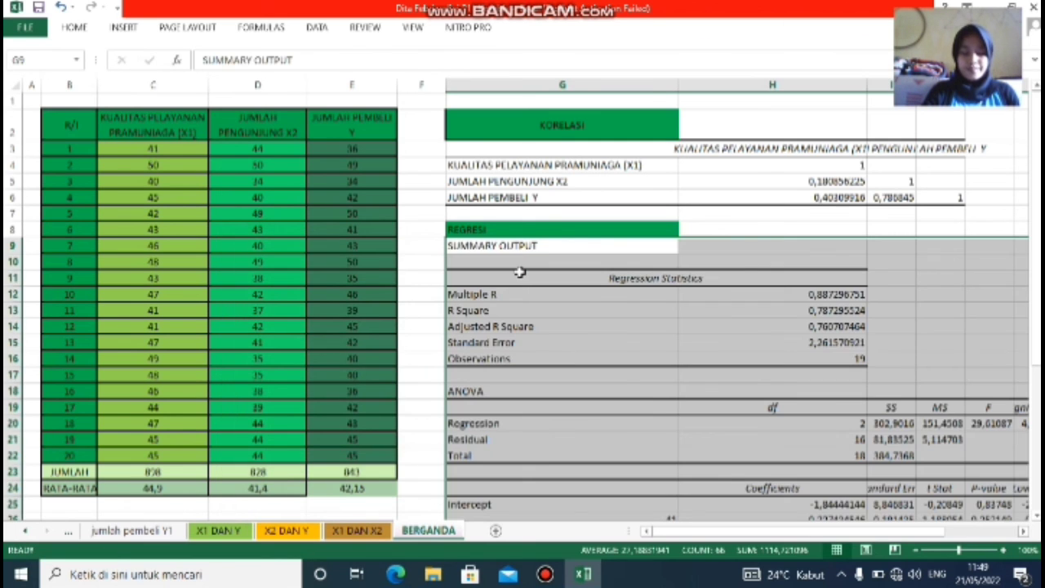
Review the regression summary output and the written interpretation below it, and return to the SUMMARY OUTPUT cell G9.
scroll(520, 273, down, 3)
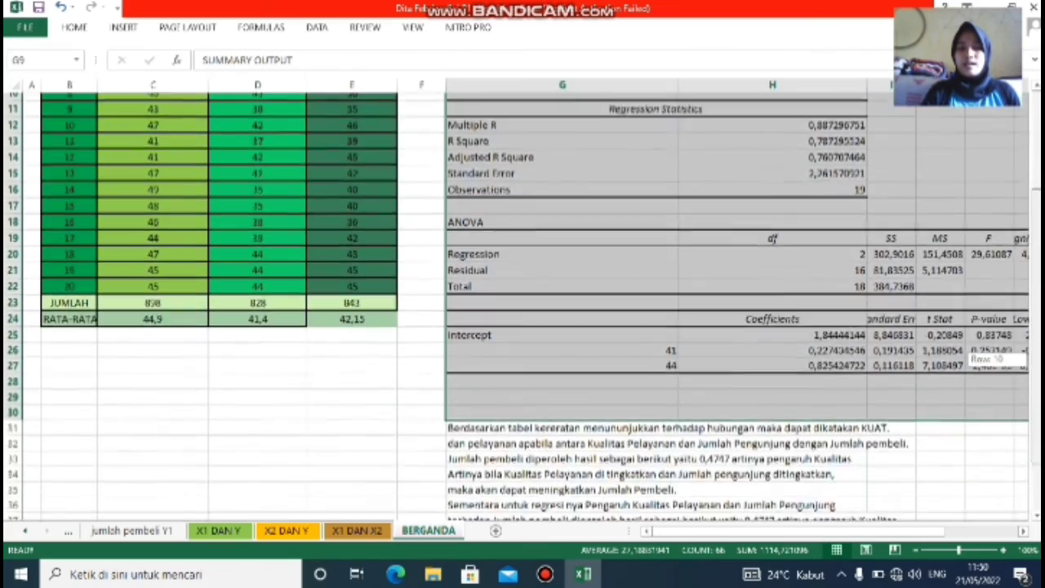
mouse_move(1035, 290)
mouse_down()
mouse_move(1030, 193)
mouse_move(1031, 287)
mouse_up()
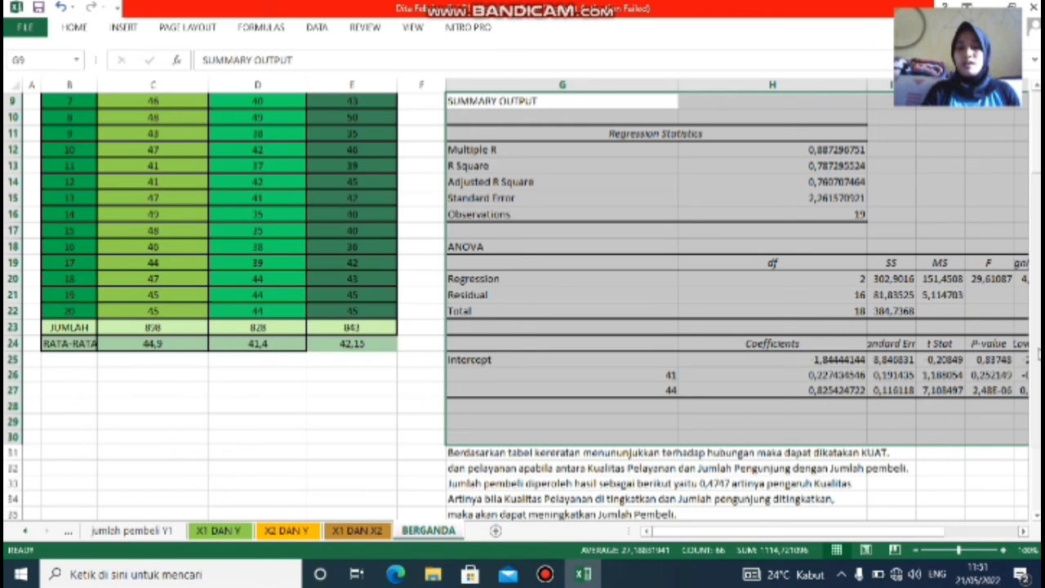
drag(1038, 351, 1038, 355)
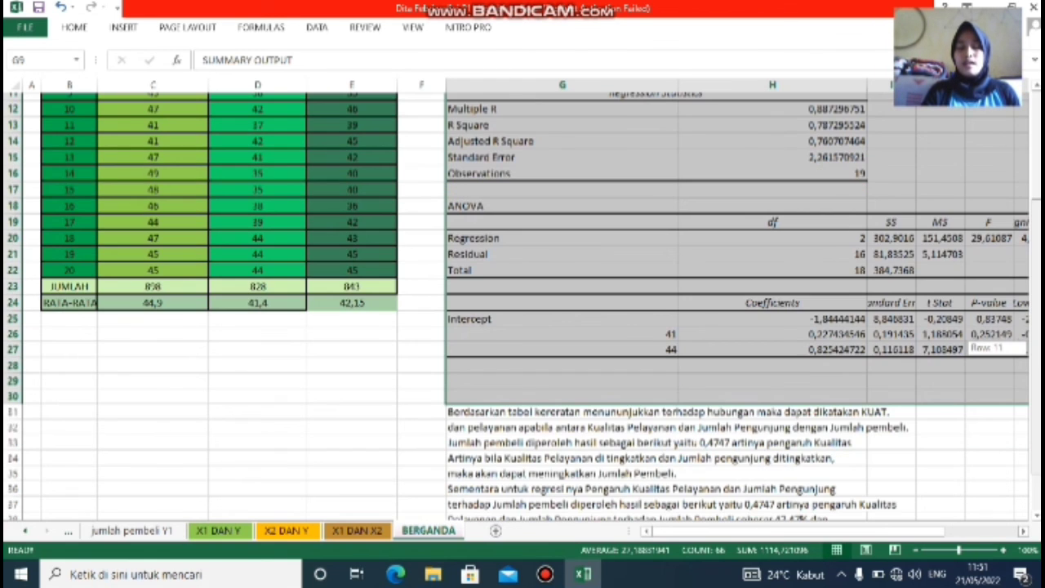
drag(1038, 355, 1038, 355)
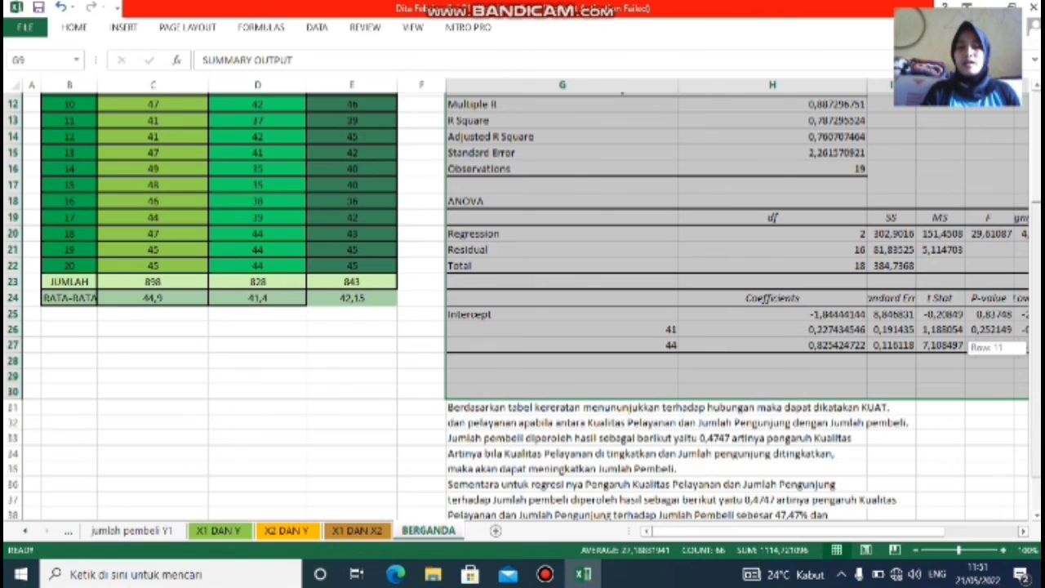
drag(1039, 355, 1038, 357)
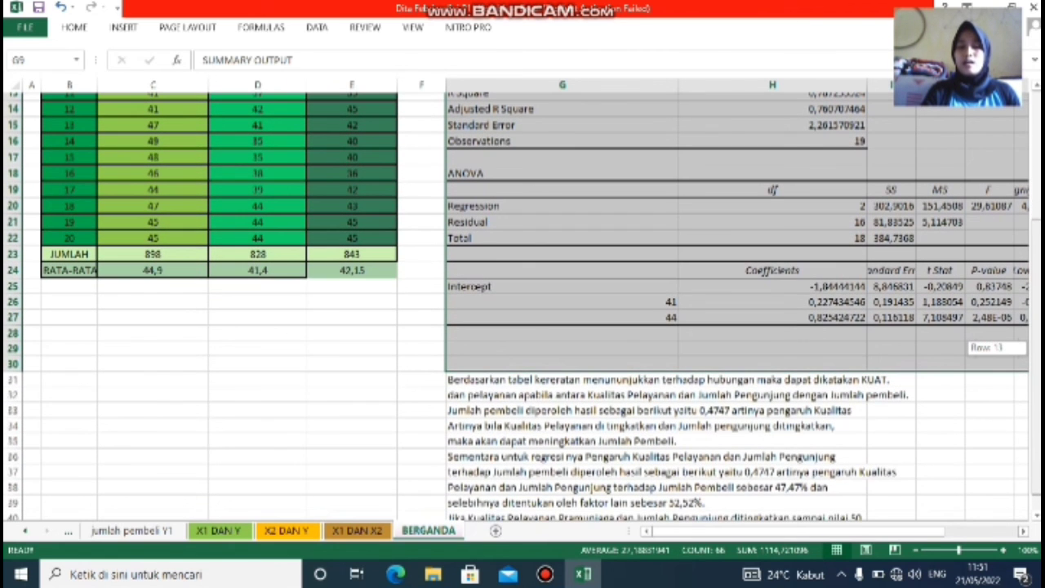
drag(1038, 357, 1038, 353)
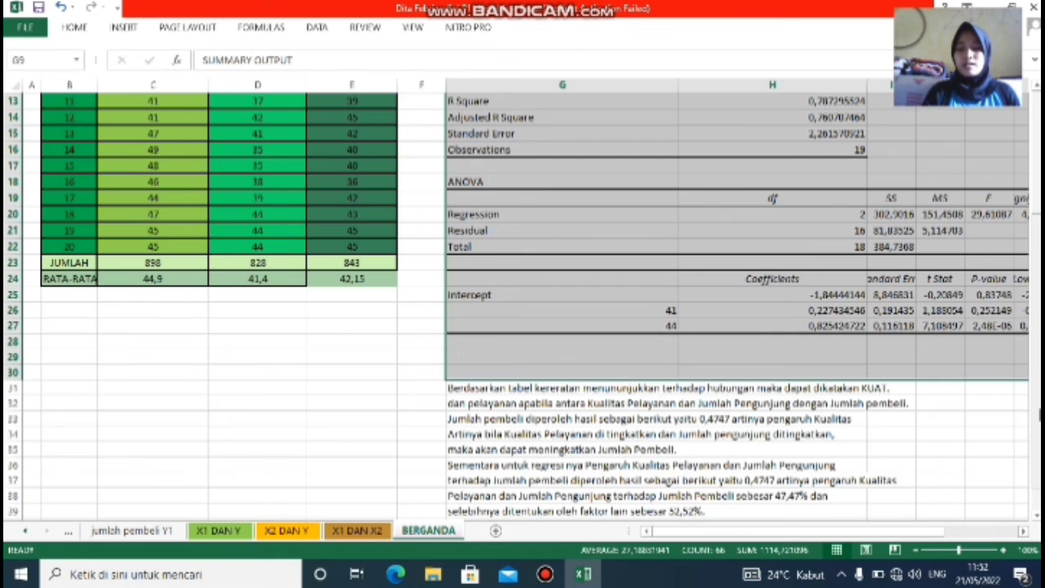
scroll(562, 246, up, 4)
click(562, 246)
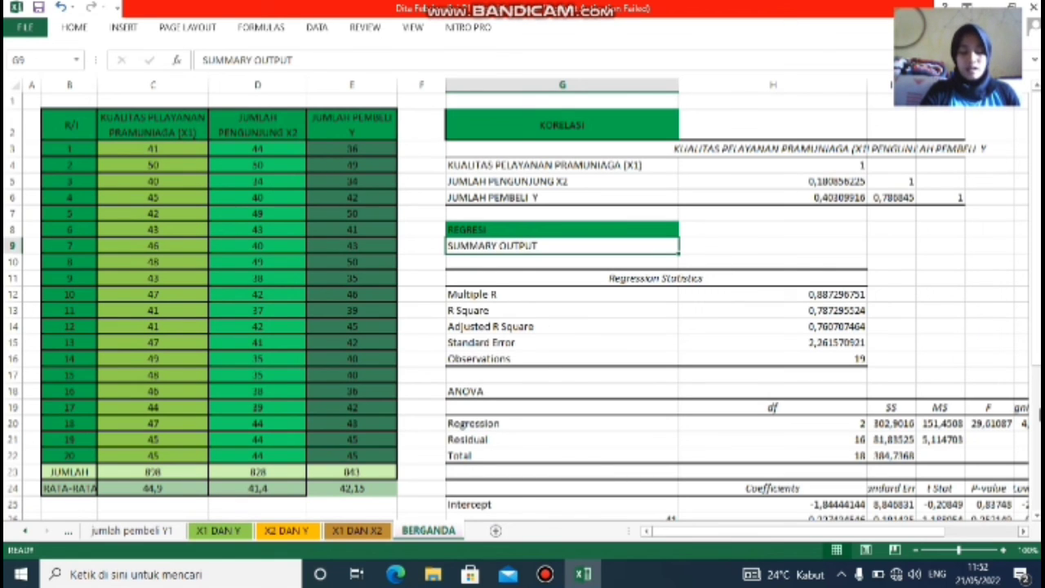